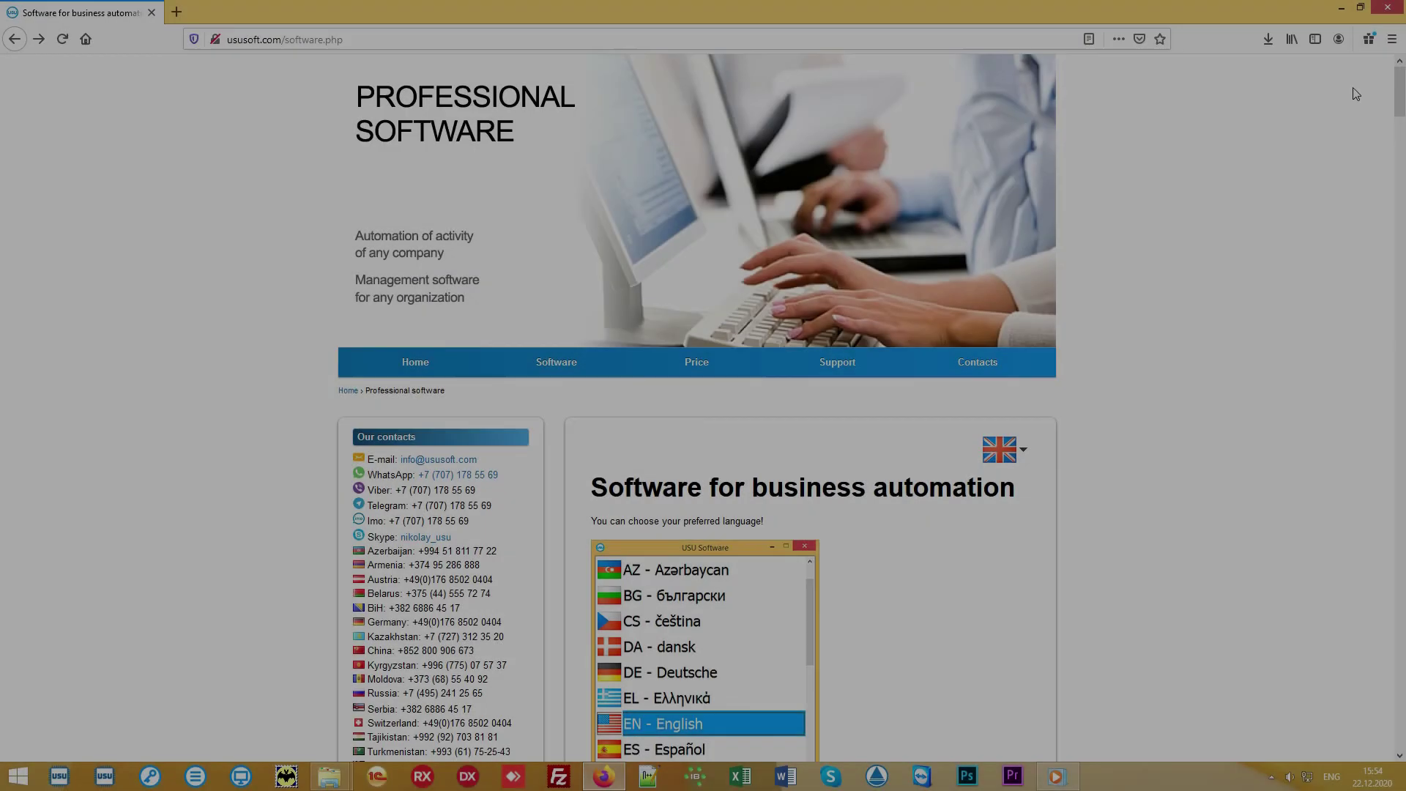
Step: Scroll down the ususoft.com Software page and open the Tailoring software page
{"action": "left_click_drag", "start_coordinate": [1399, 90], "coordinate": [1401, 377]}
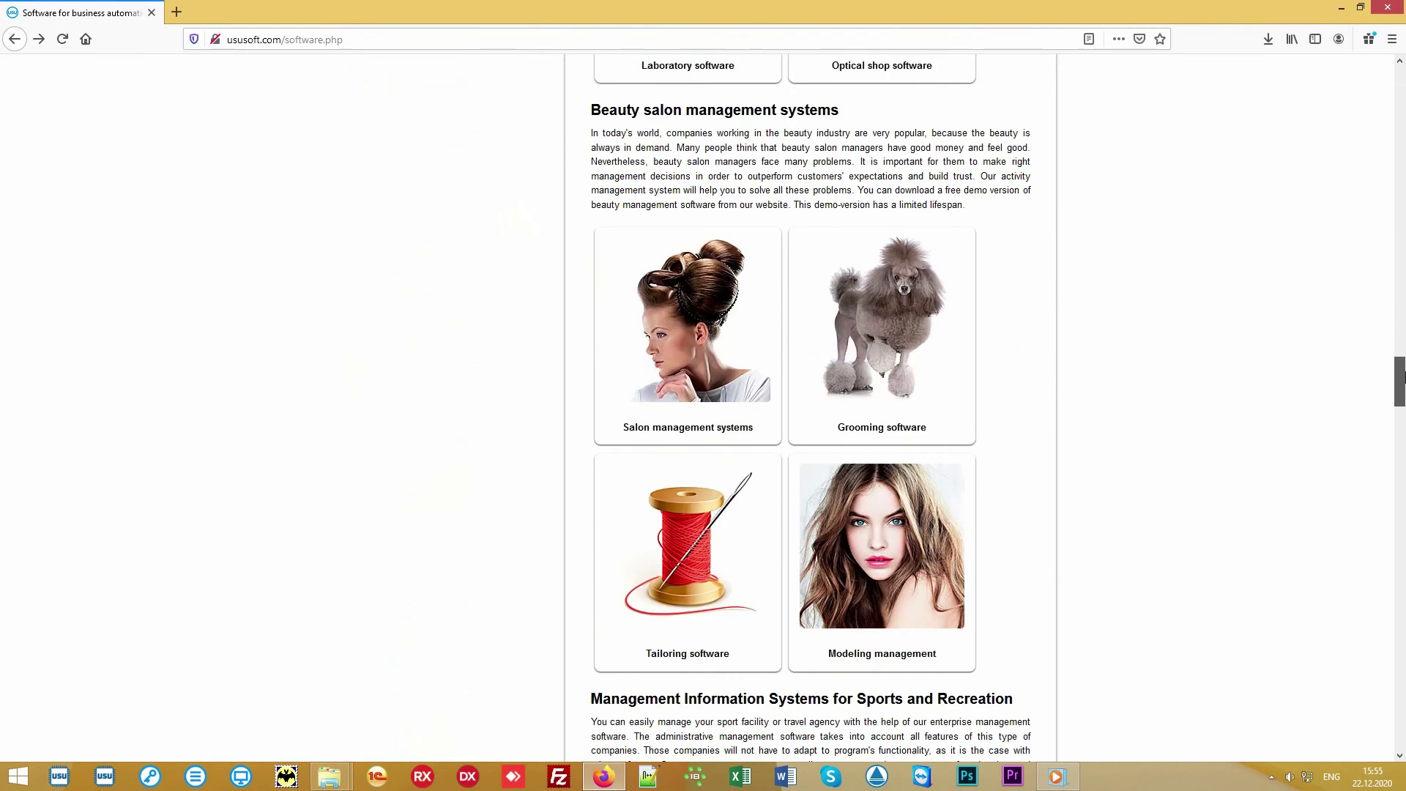
{"action": "left_click", "coordinate": [740, 536]}
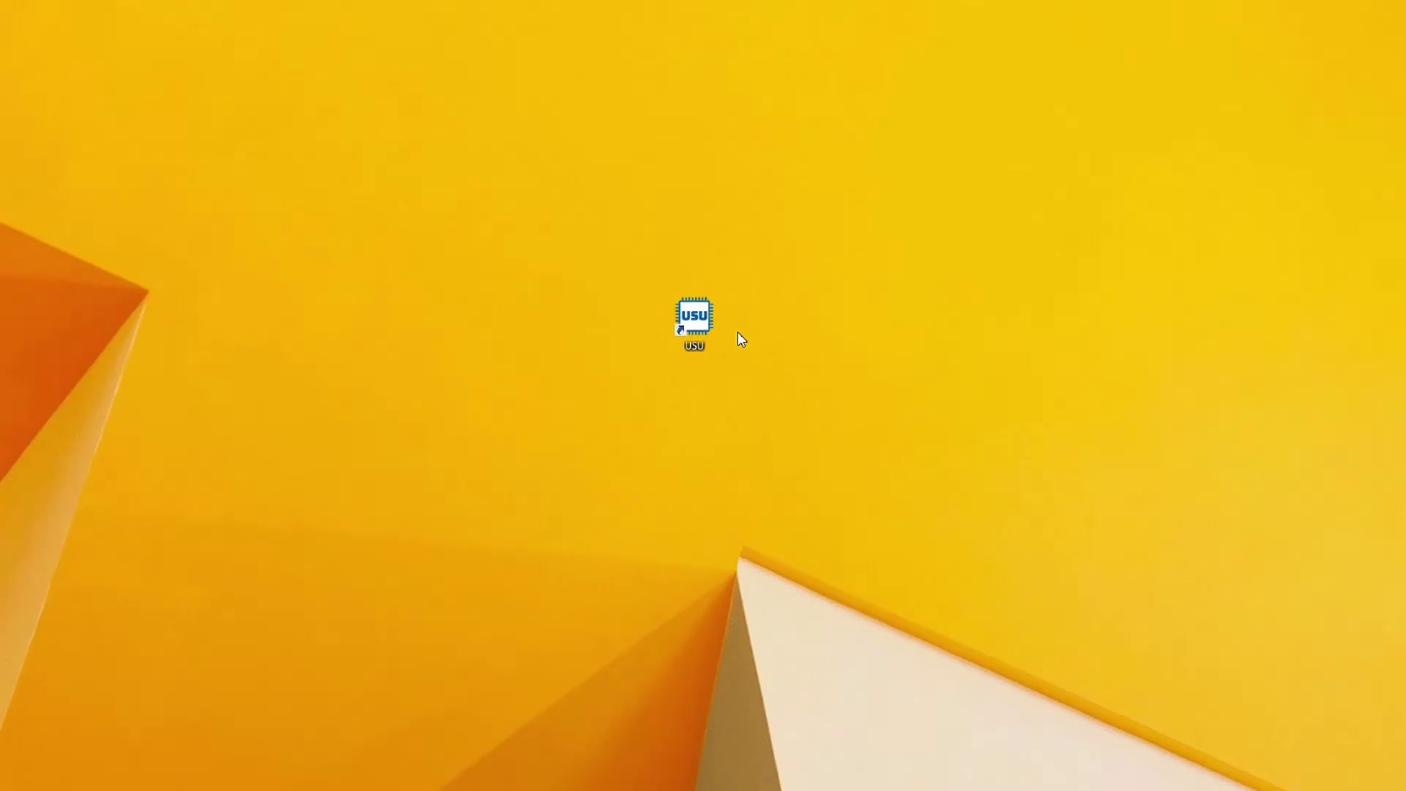
Step: Launch USU software from its desktop shortcut and wait for the main window
{"action": "double_click", "coordinate": [696, 330]}
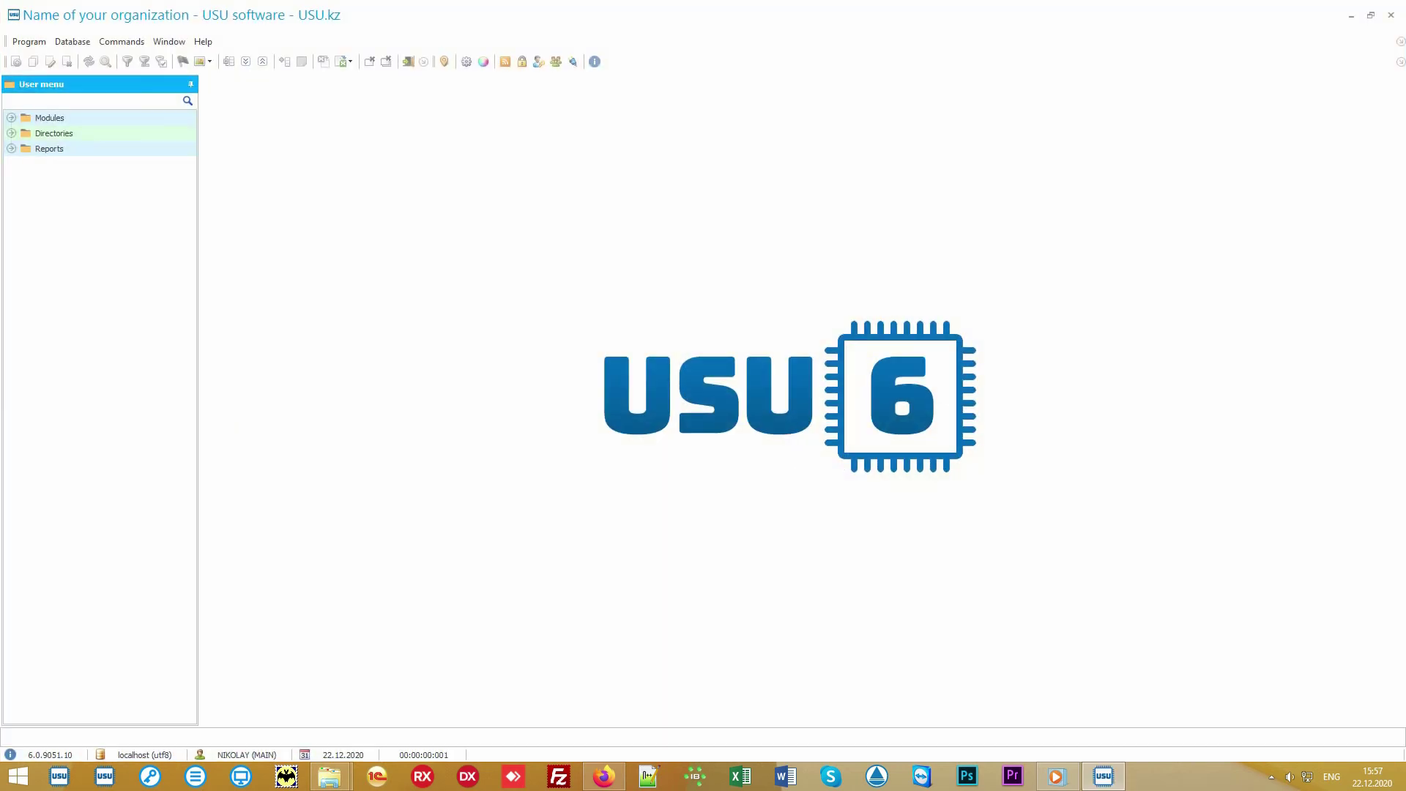
{"action": "left_click", "coordinate": [483, 62]}
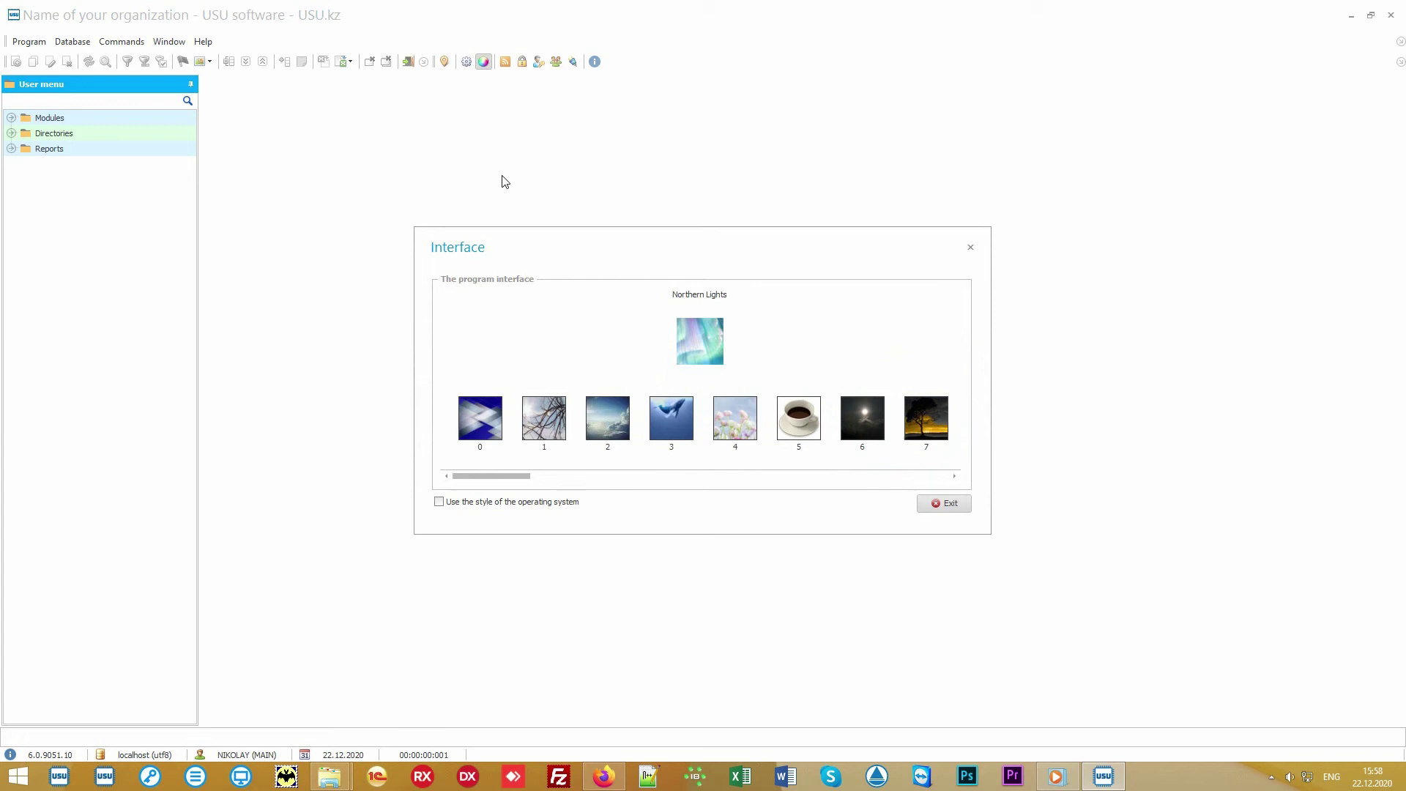
{"action": "left_click_drag", "start_coordinate": [513, 476], "coordinate": [544, 476]}
{"action": "left_click", "coordinate": [586, 419]}
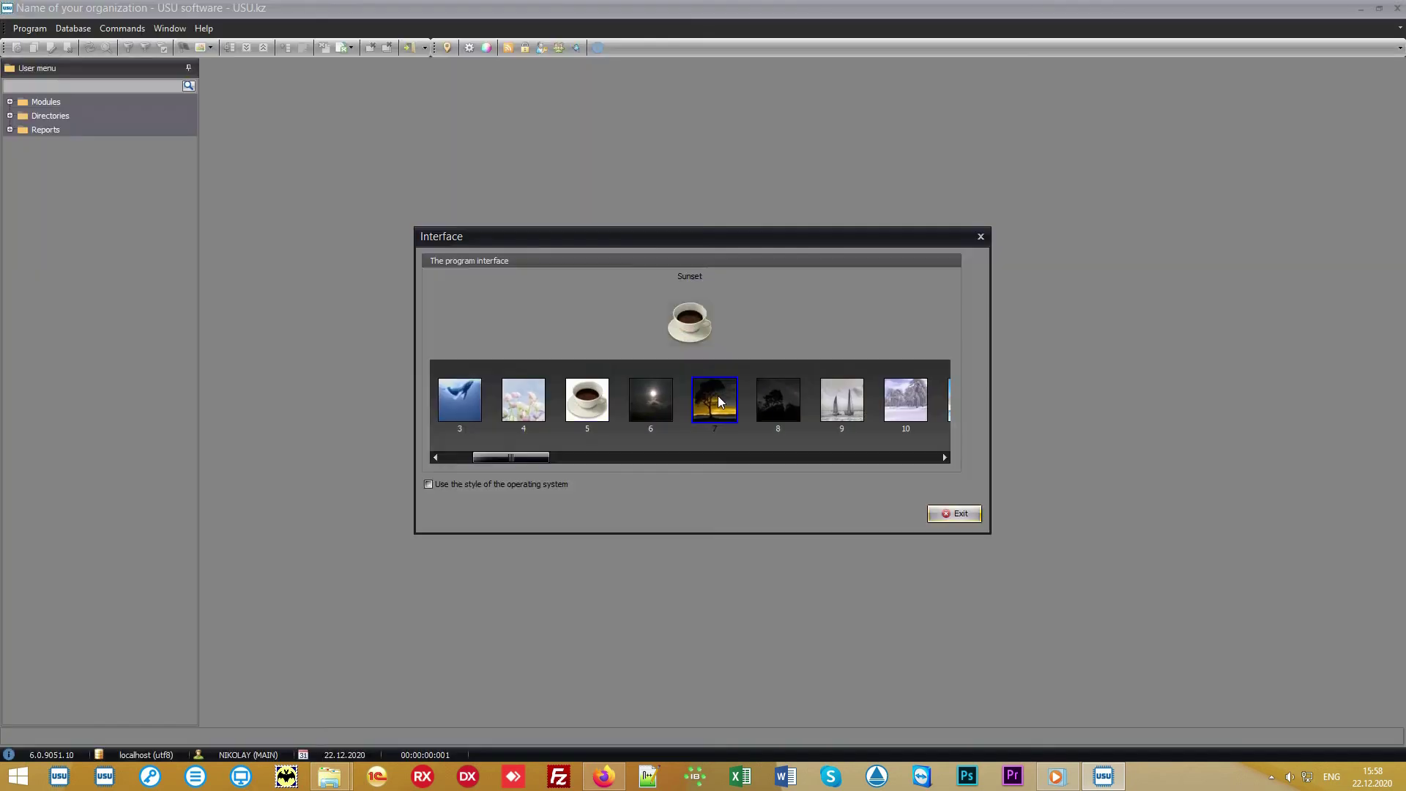
{"action": "left_click", "coordinate": [718, 396]}
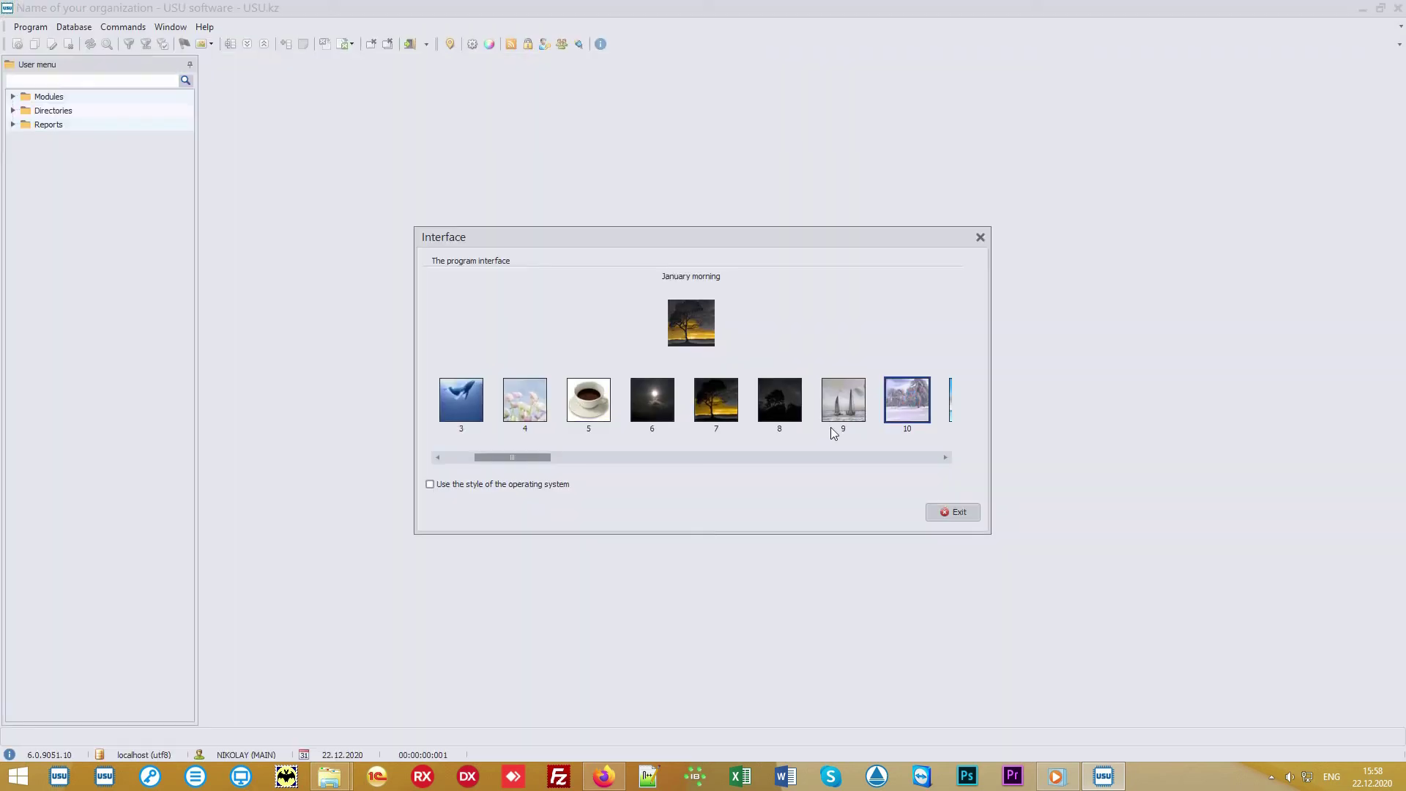
{"action": "left_click_drag", "start_coordinate": [534, 460], "coordinate": [835, 455]}
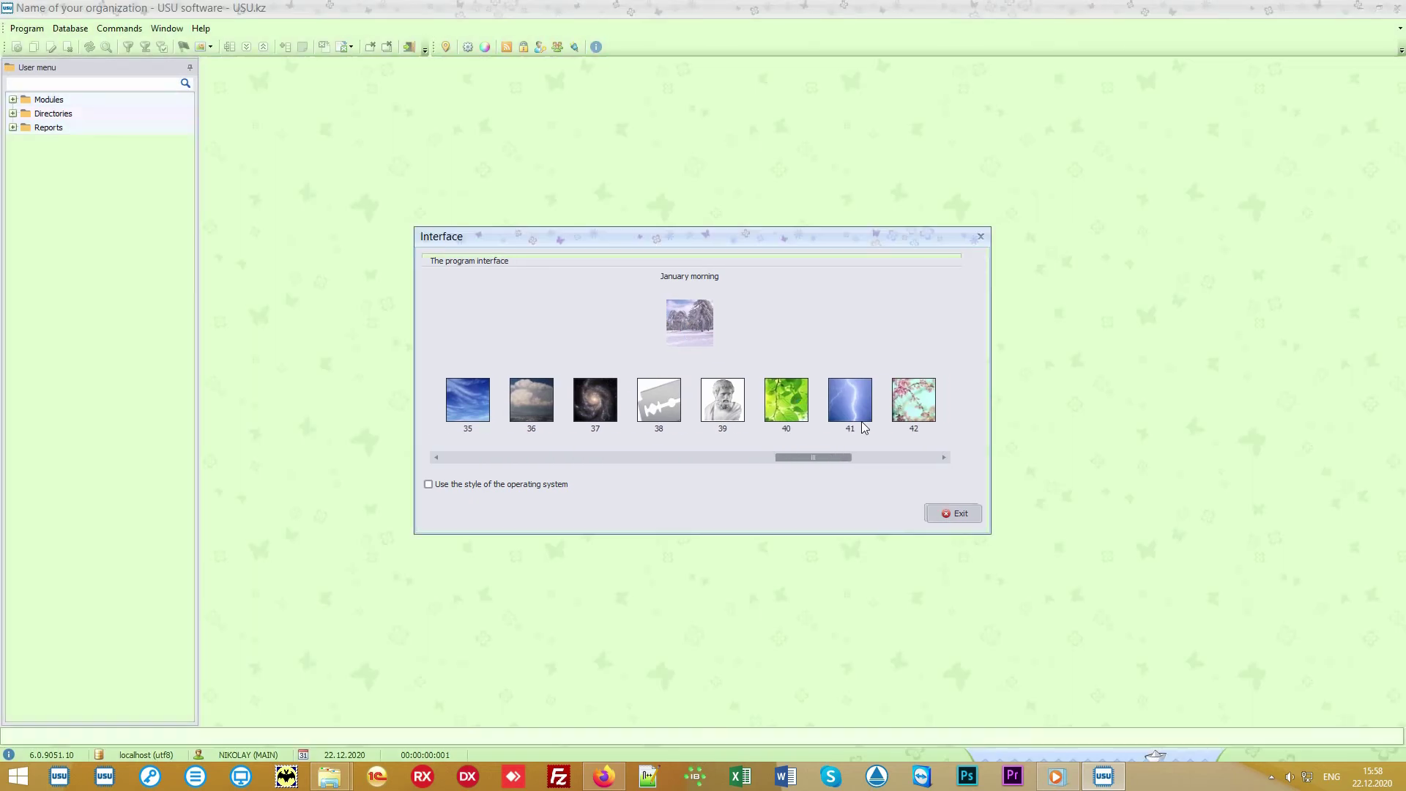
{"action": "left_click", "coordinate": [913, 399]}
{"action": "left_click", "coordinate": [890, 458]}
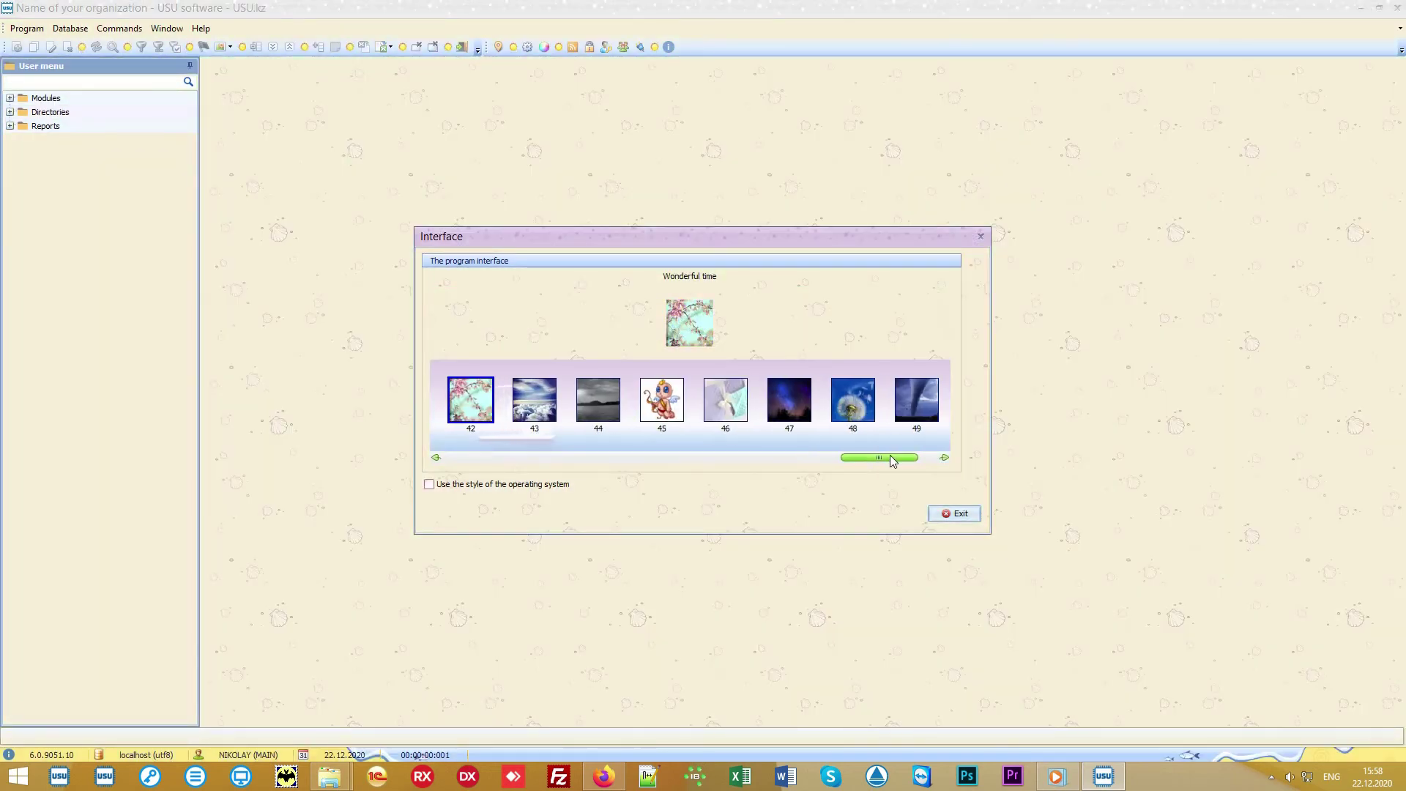
{"action": "left_click", "coordinate": [662, 399]}
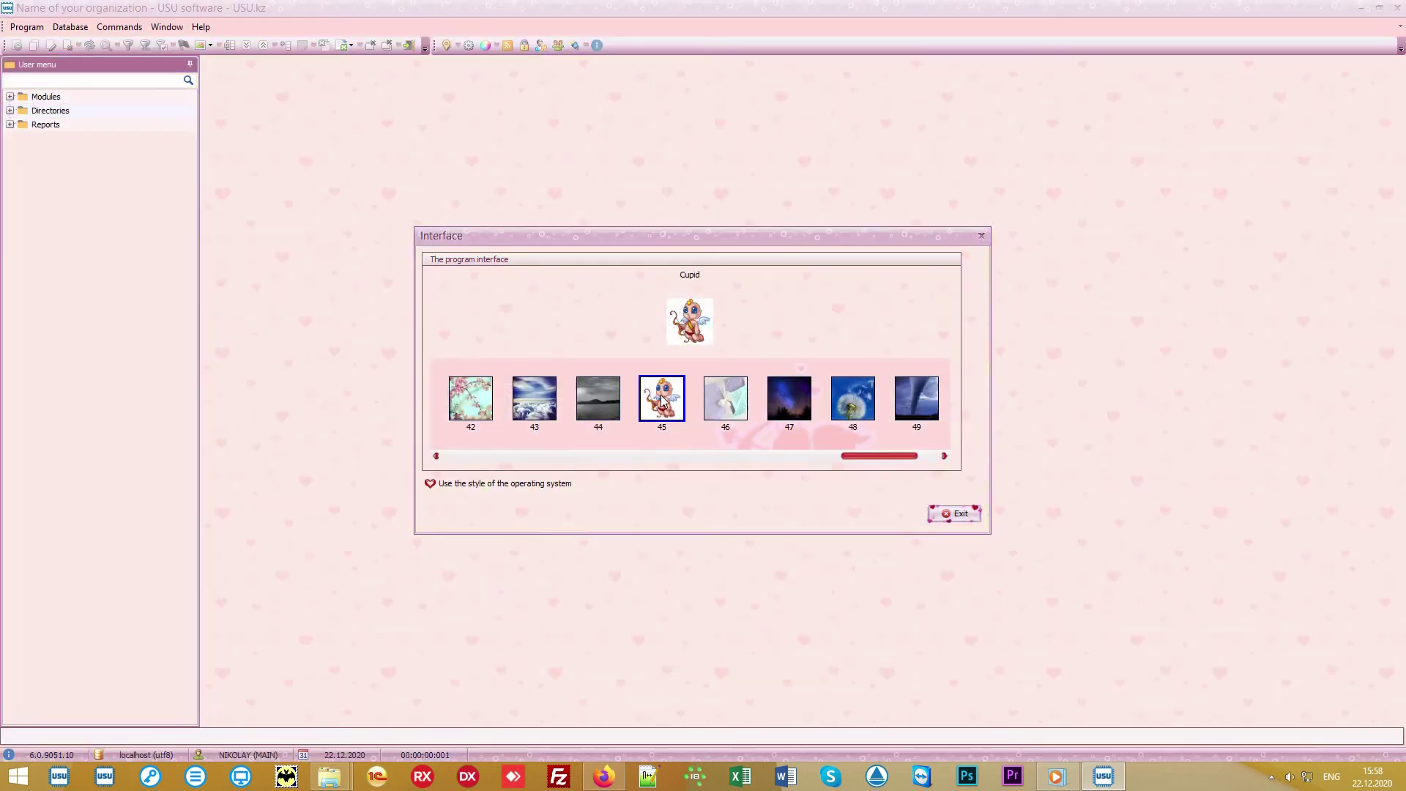
{"action": "left_click_drag", "start_coordinate": [890, 458], "coordinate": [633, 458]}
{"action": "left_click", "coordinate": [644, 396]}
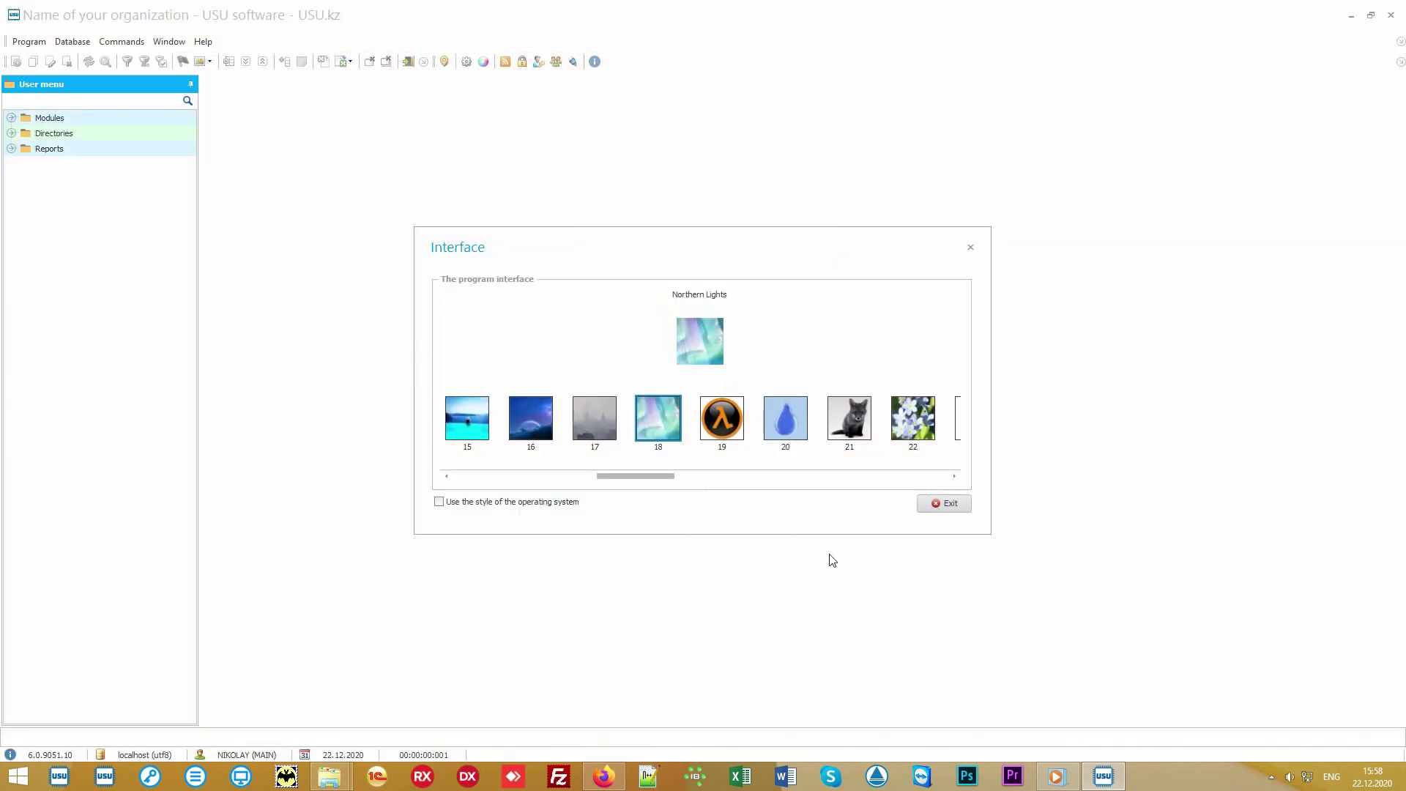
{"action": "left_click", "coordinate": [947, 504]}
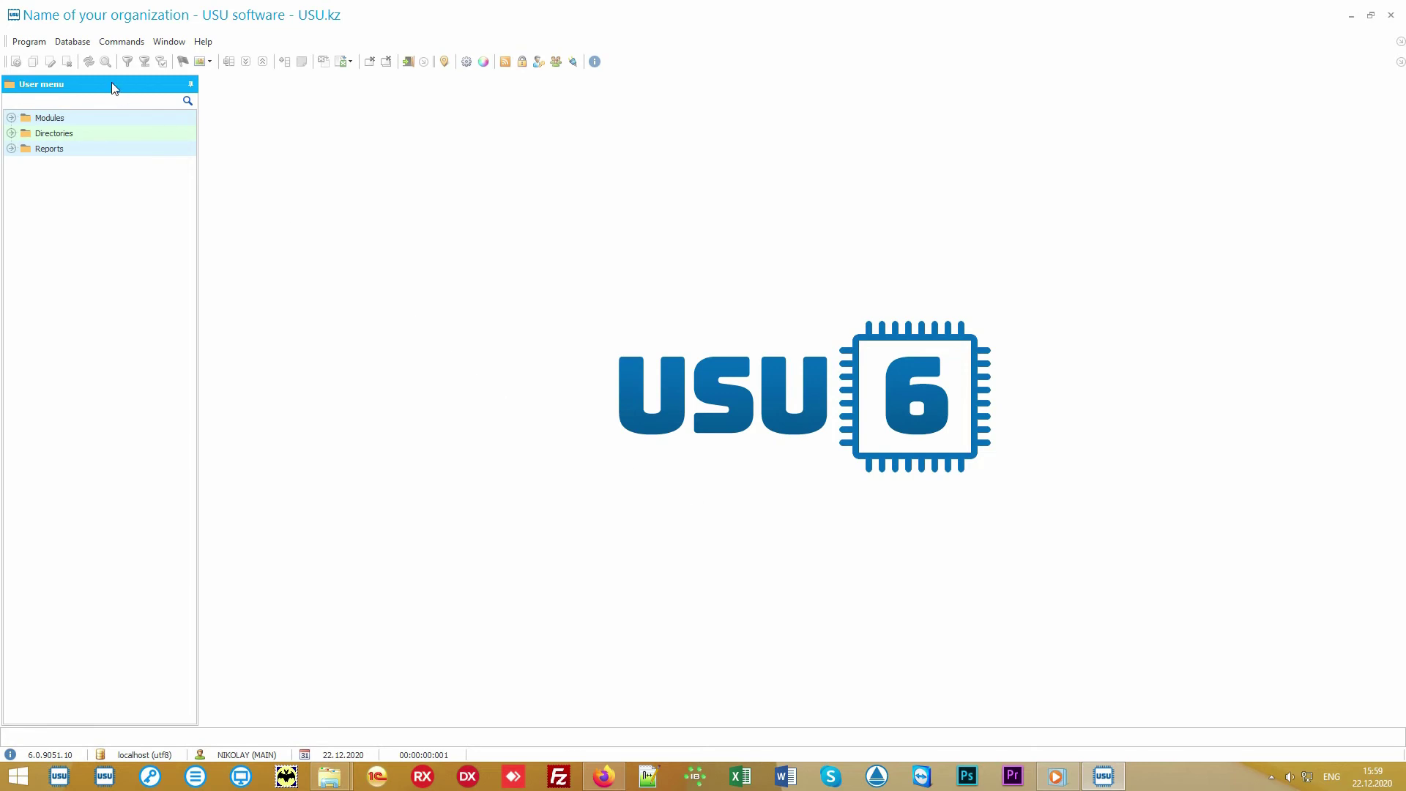
Step: Select Modules, Directories and Reports, then expand Directories to list Money, Organization, Store and more
{"action": "left_click", "coordinate": [85, 117]}
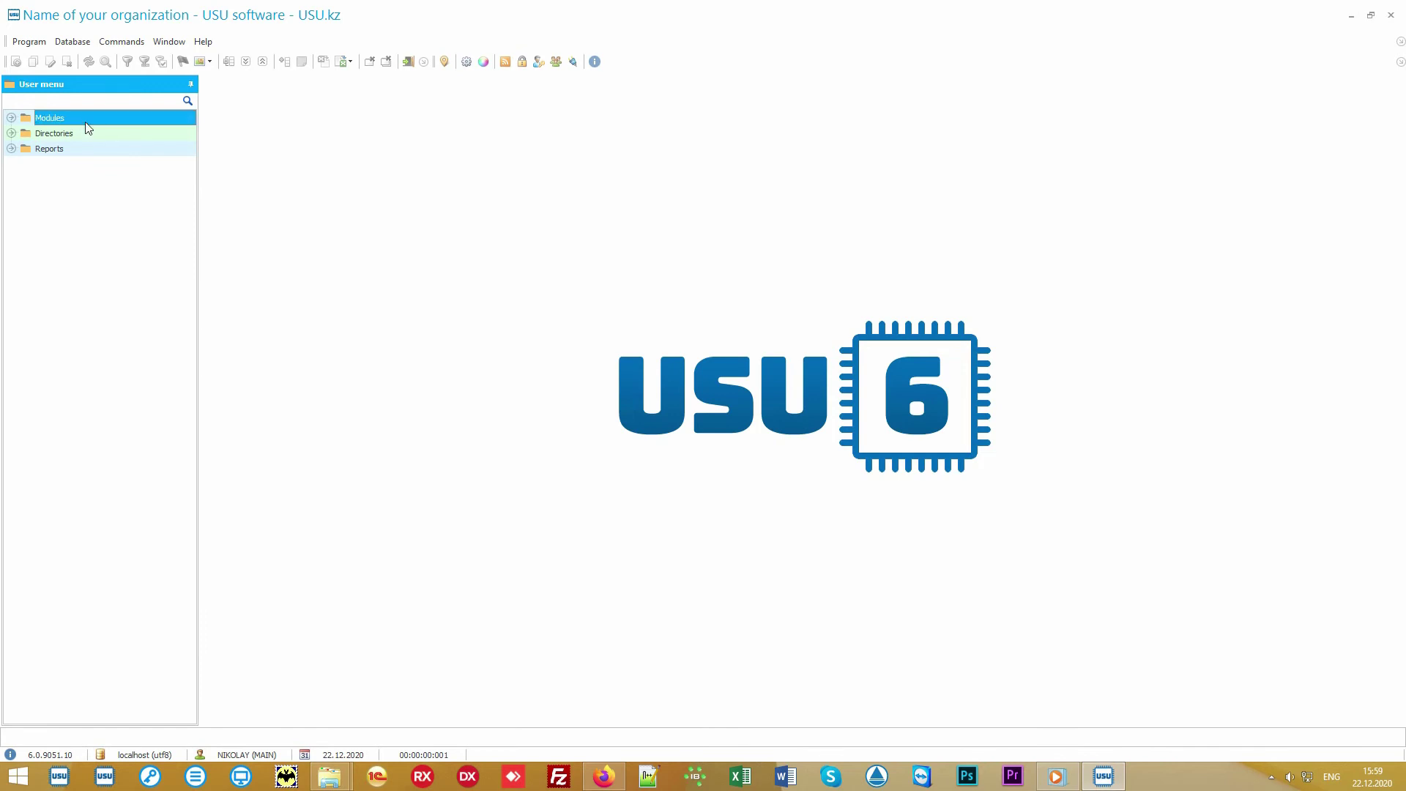
{"action": "left_click", "coordinate": [89, 134]}
{"action": "left_click", "coordinate": [96, 149]}
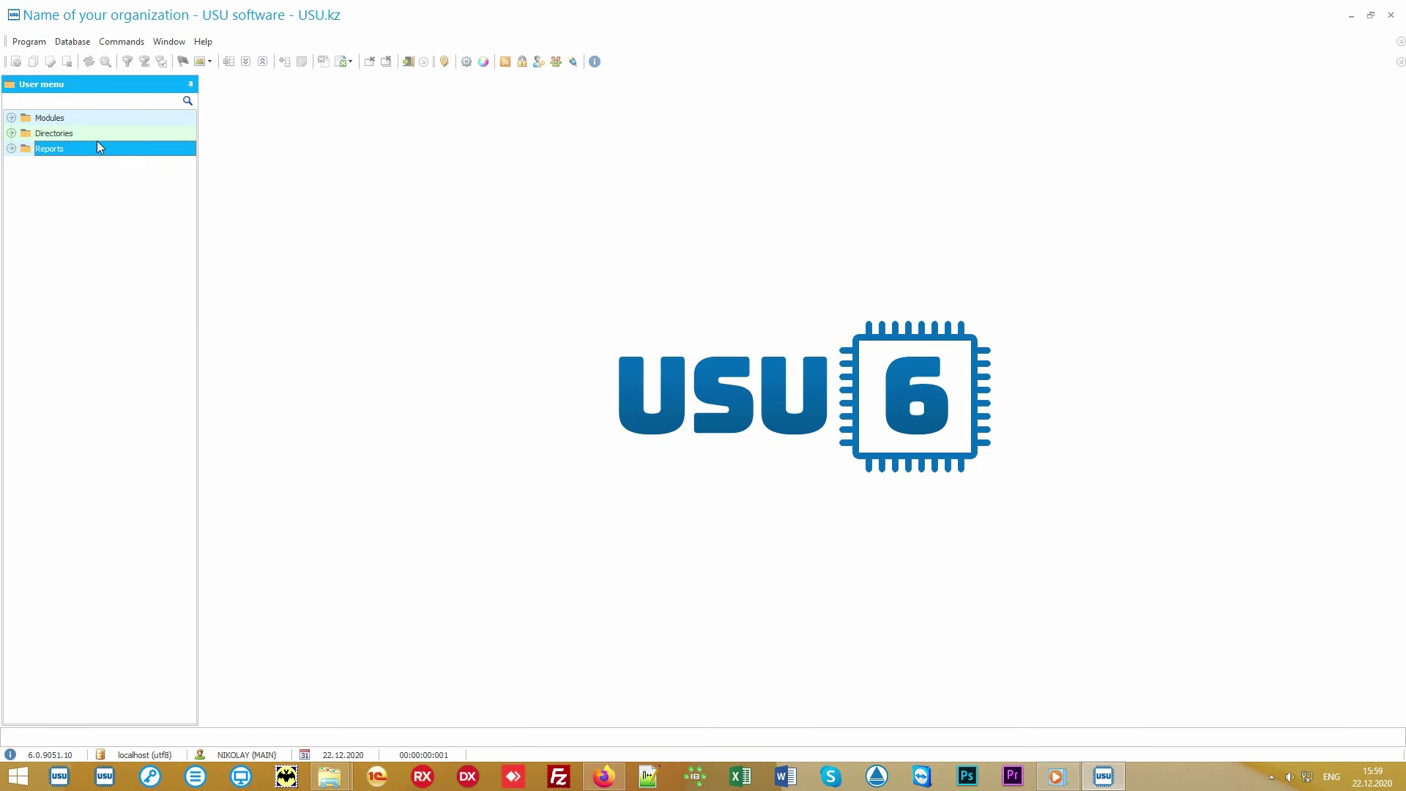
{"action": "double_click", "coordinate": [139, 134]}
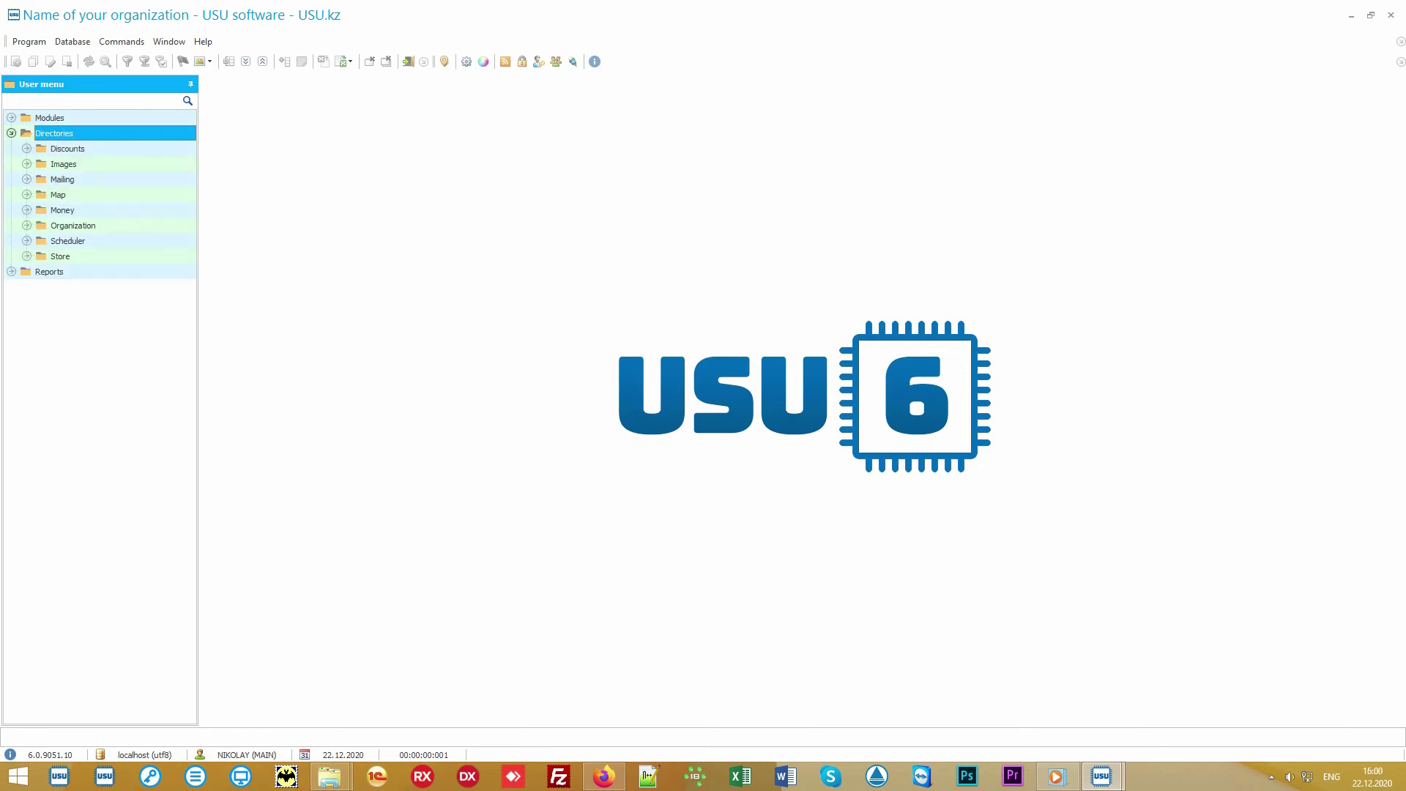
Step: Open the Currencies, Payment kinds, Markups, Price-list and Financial items directories under Money
{"action": "double_click", "coordinate": [120, 209]}
{"action": "double_click", "coordinate": [134, 240]}
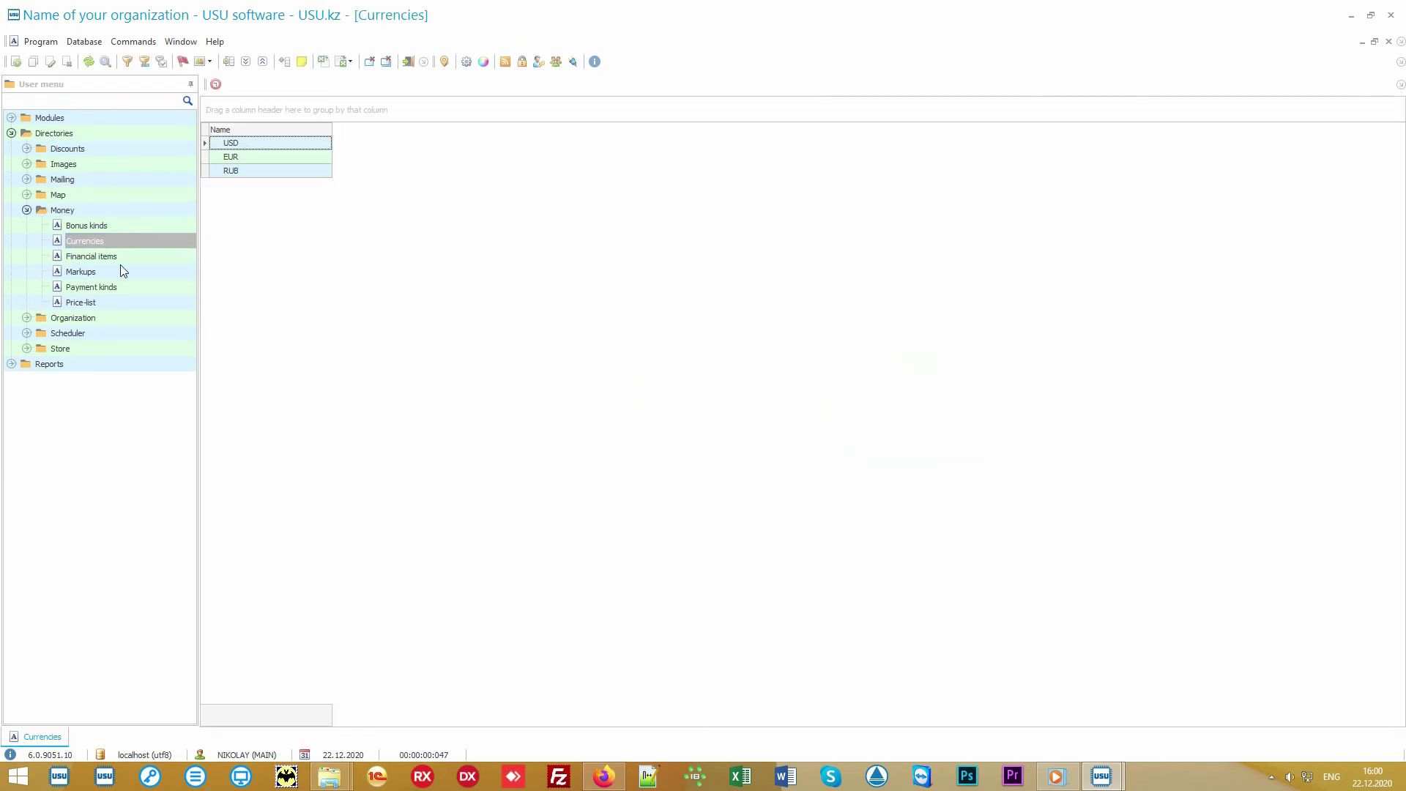
{"action": "double_click", "coordinate": [126, 292]}
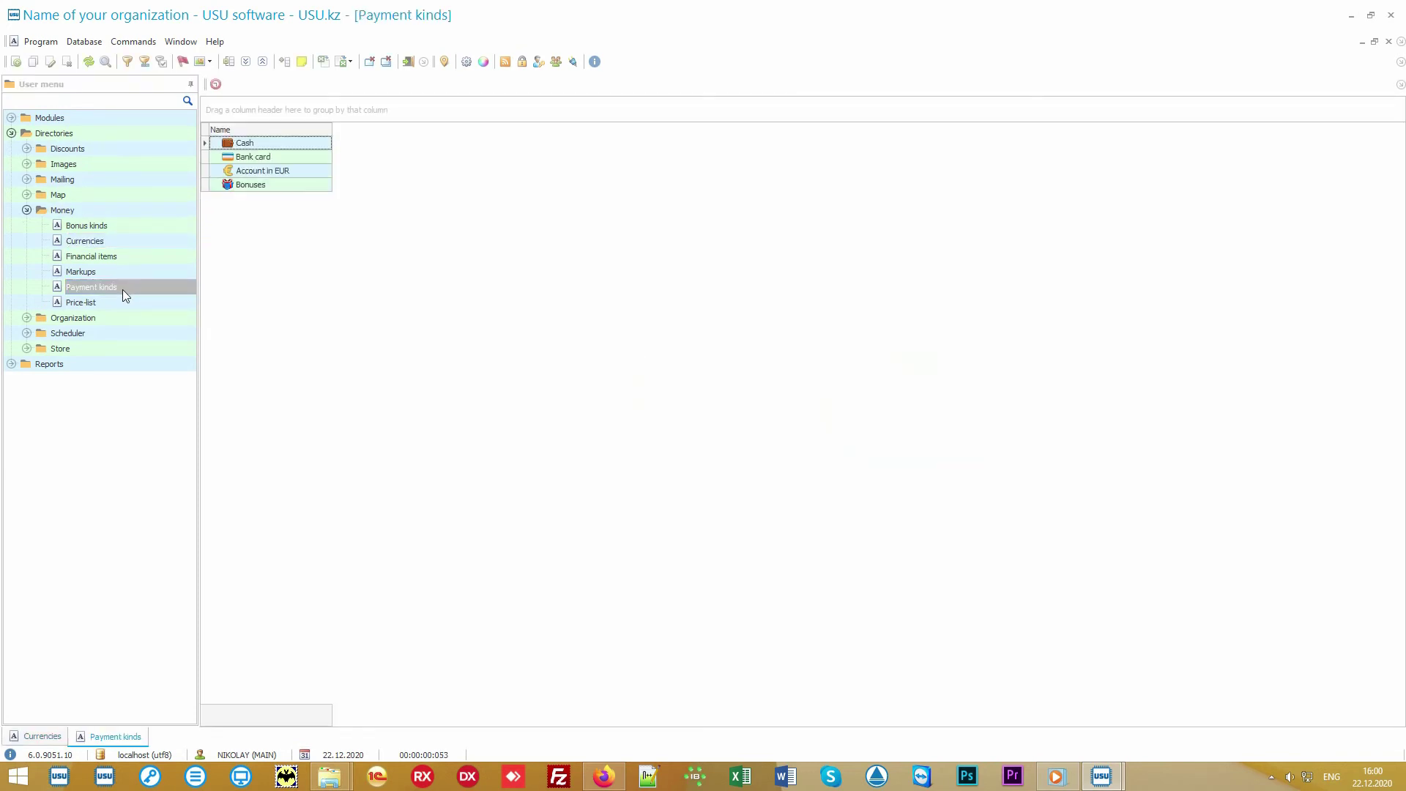
{"action": "double_click", "coordinate": [121, 273]}
{"action": "left_click", "coordinate": [119, 303]}
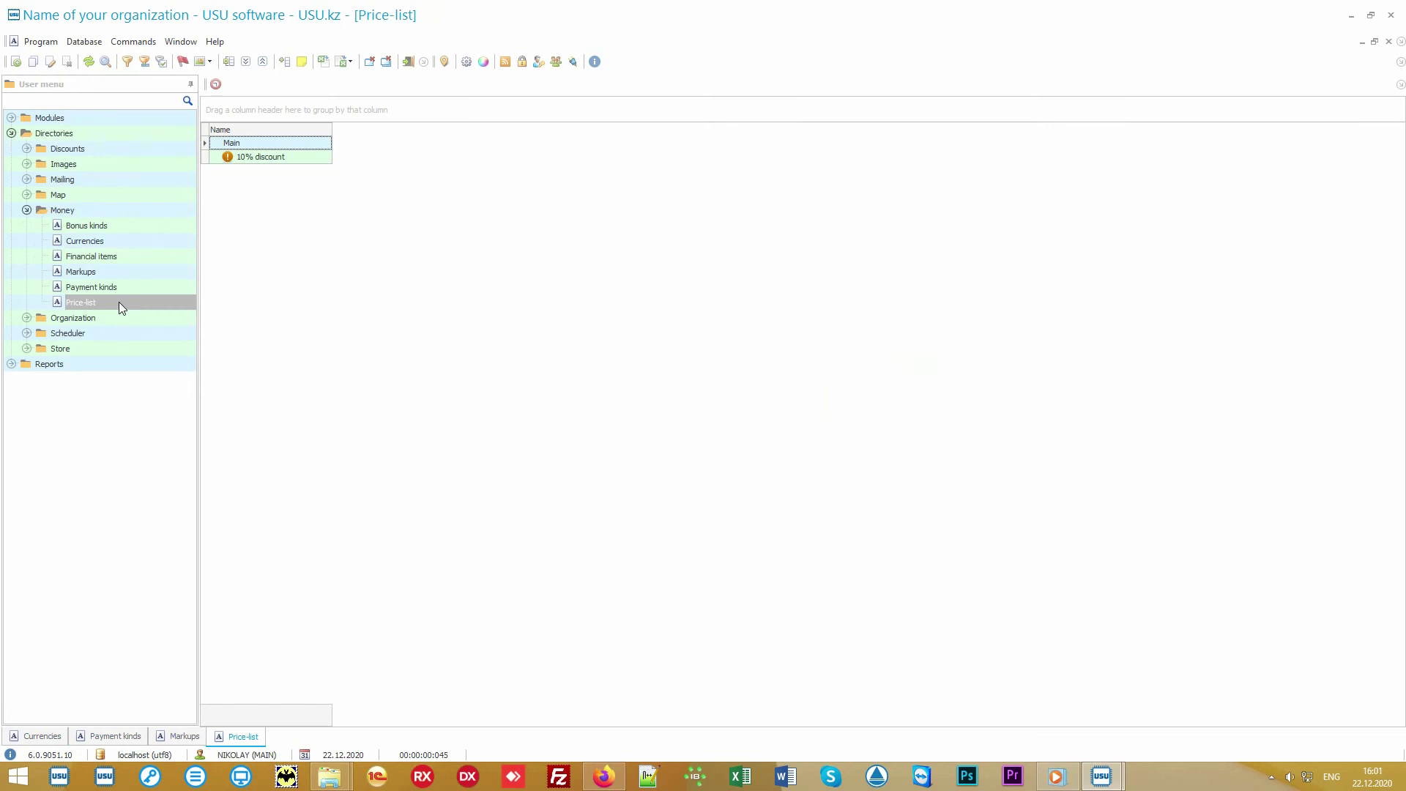
{"action": "double_click", "coordinate": [126, 255]}
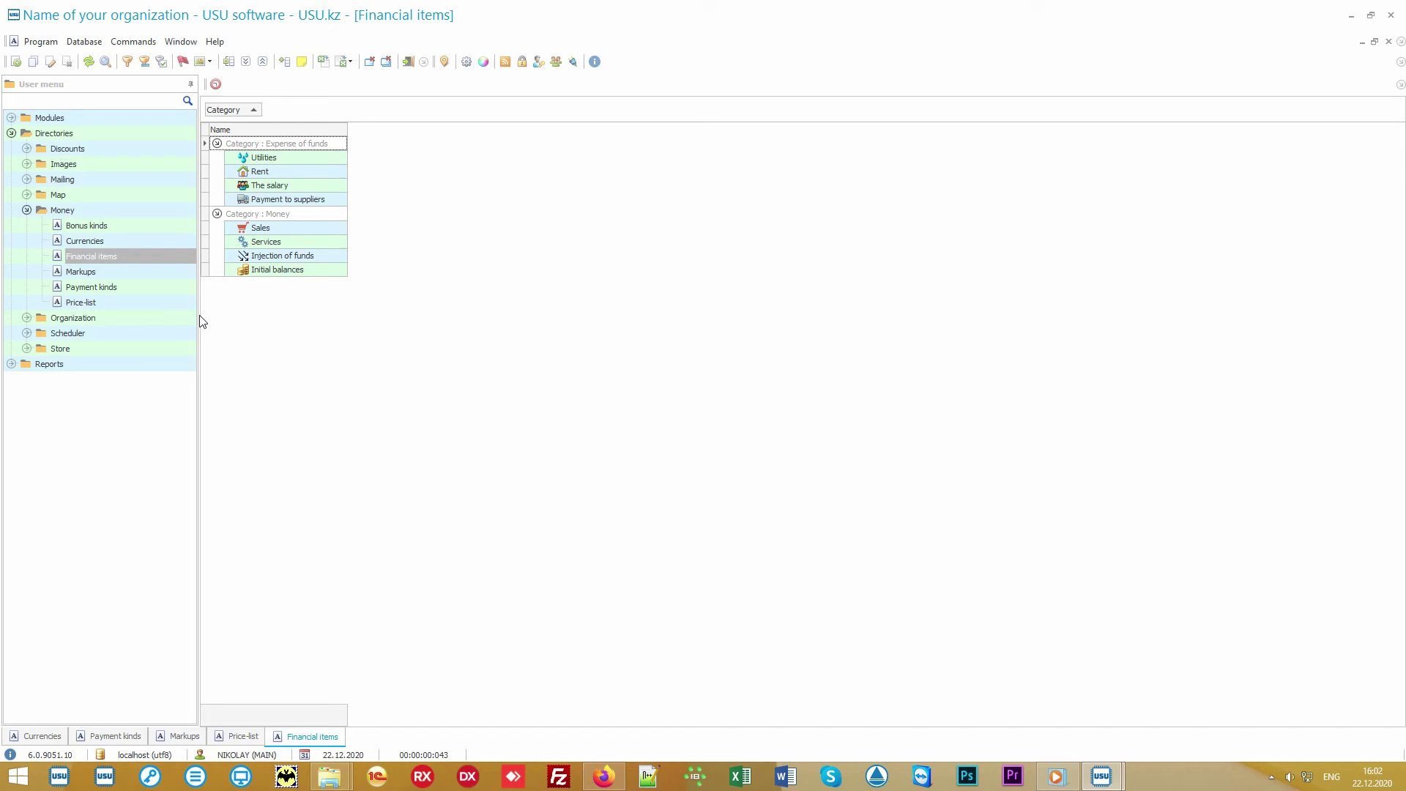
Step: Open the Departments, Employees and Information sources directories under Organization
{"action": "double_click", "coordinate": [147, 316]}
{"action": "double_click", "coordinate": [137, 336]}
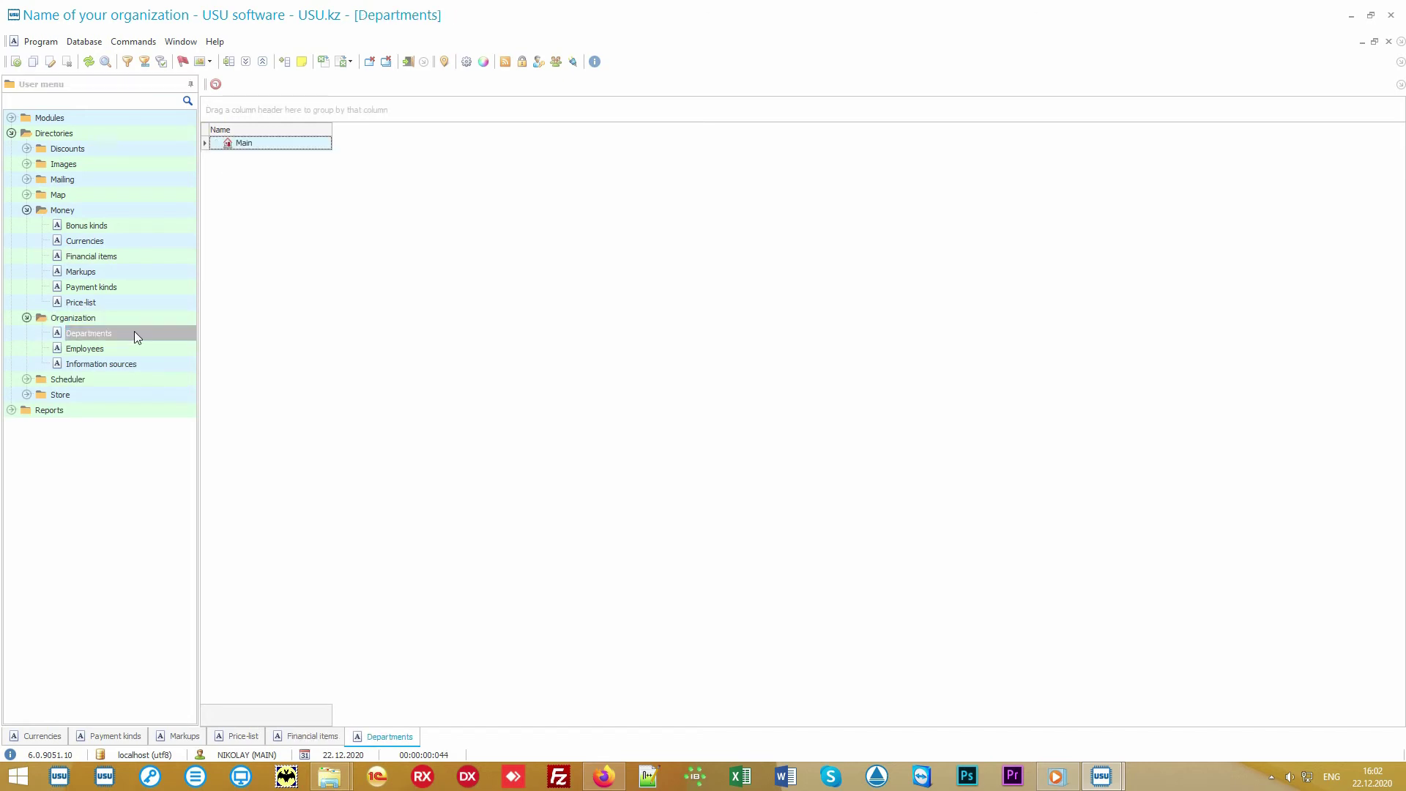
{"action": "double_click", "coordinate": [130, 350]}
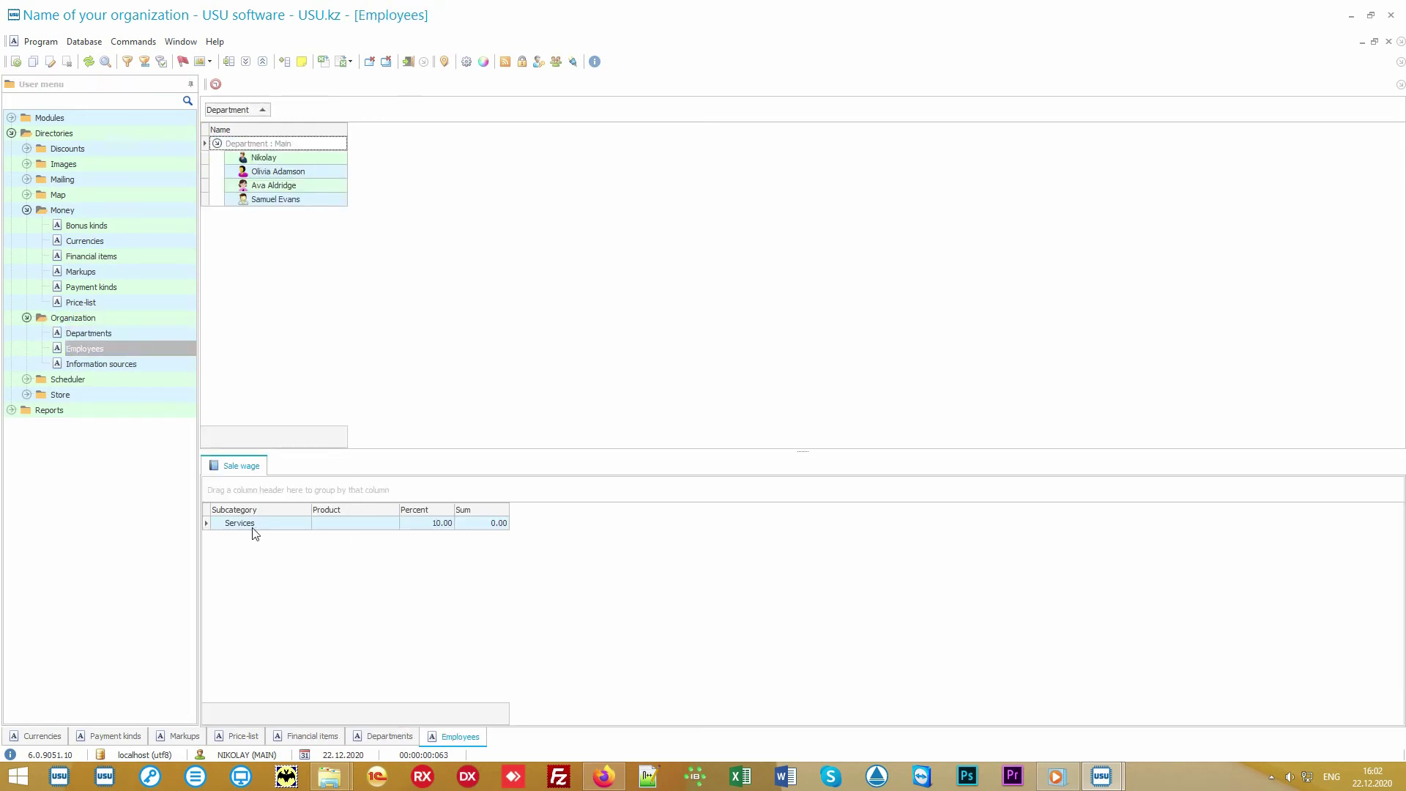
{"action": "left_click", "coordinate": [426, 527]}
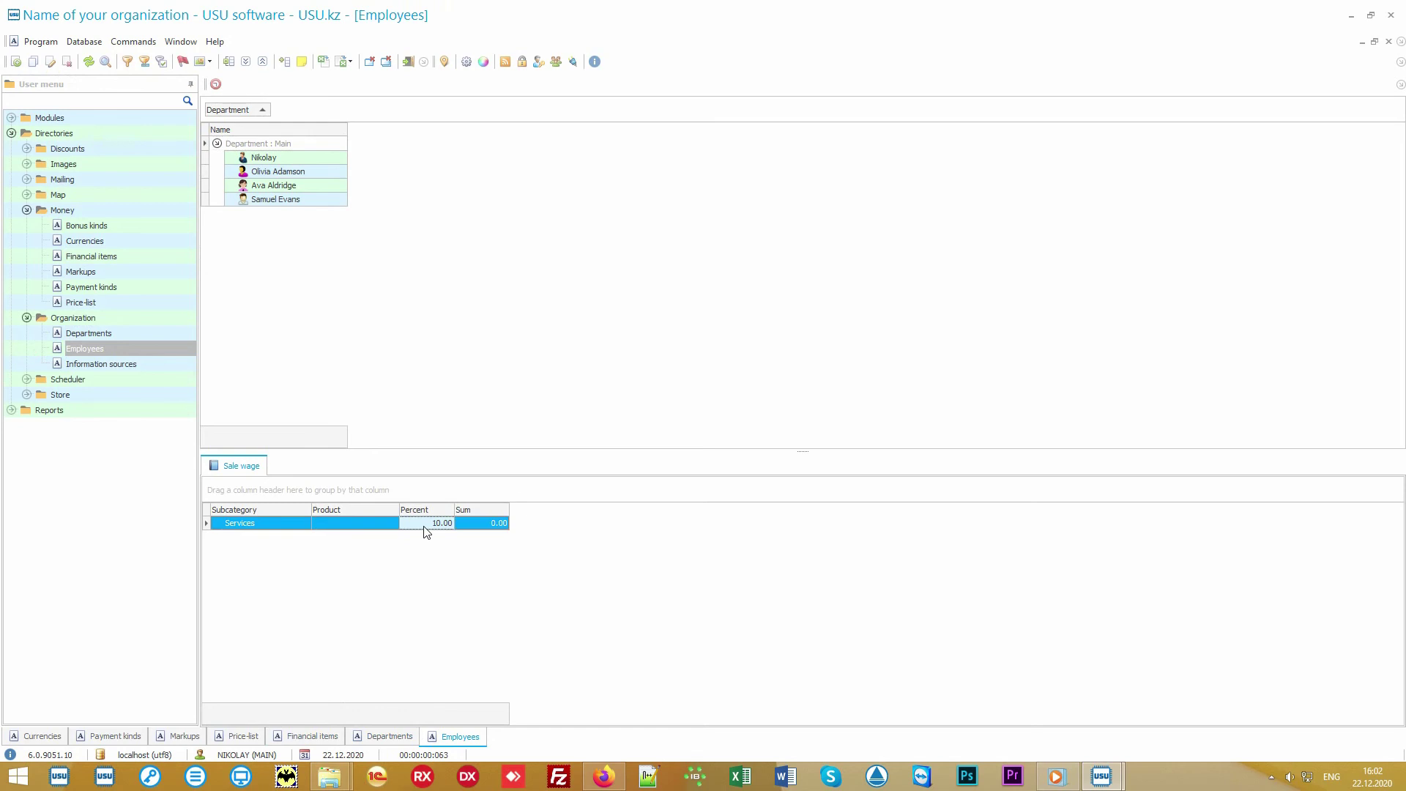
{"action": "double_click", "coordinate": [141, 366]}
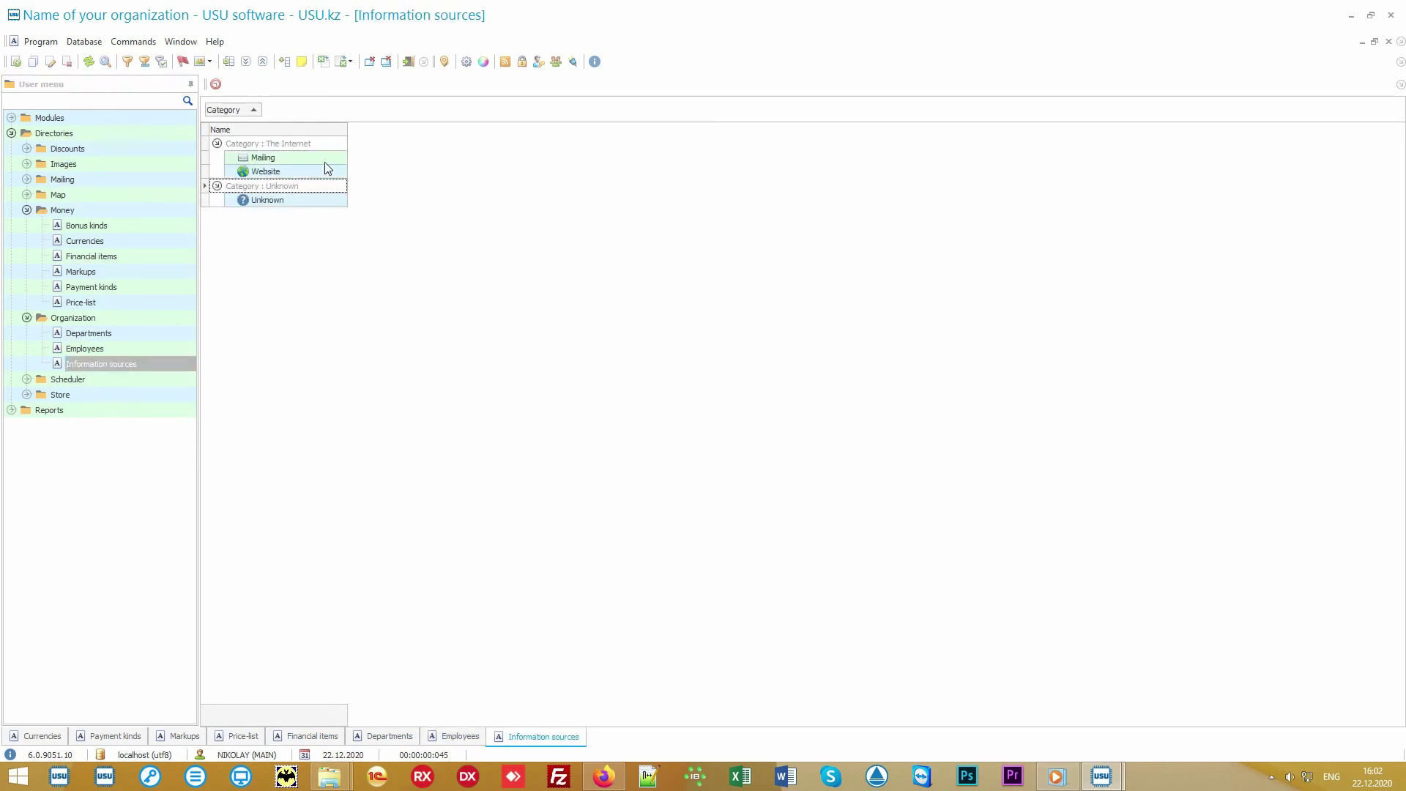
{"action": "left_click", "coordinate": [318, 200]}
Step: Run Reports > Money > Marketing for 01.01.2010–31.12.2020, totalling 7 450 with a pie chart
{"action": "double_click", "coordinate": [104, 410]}
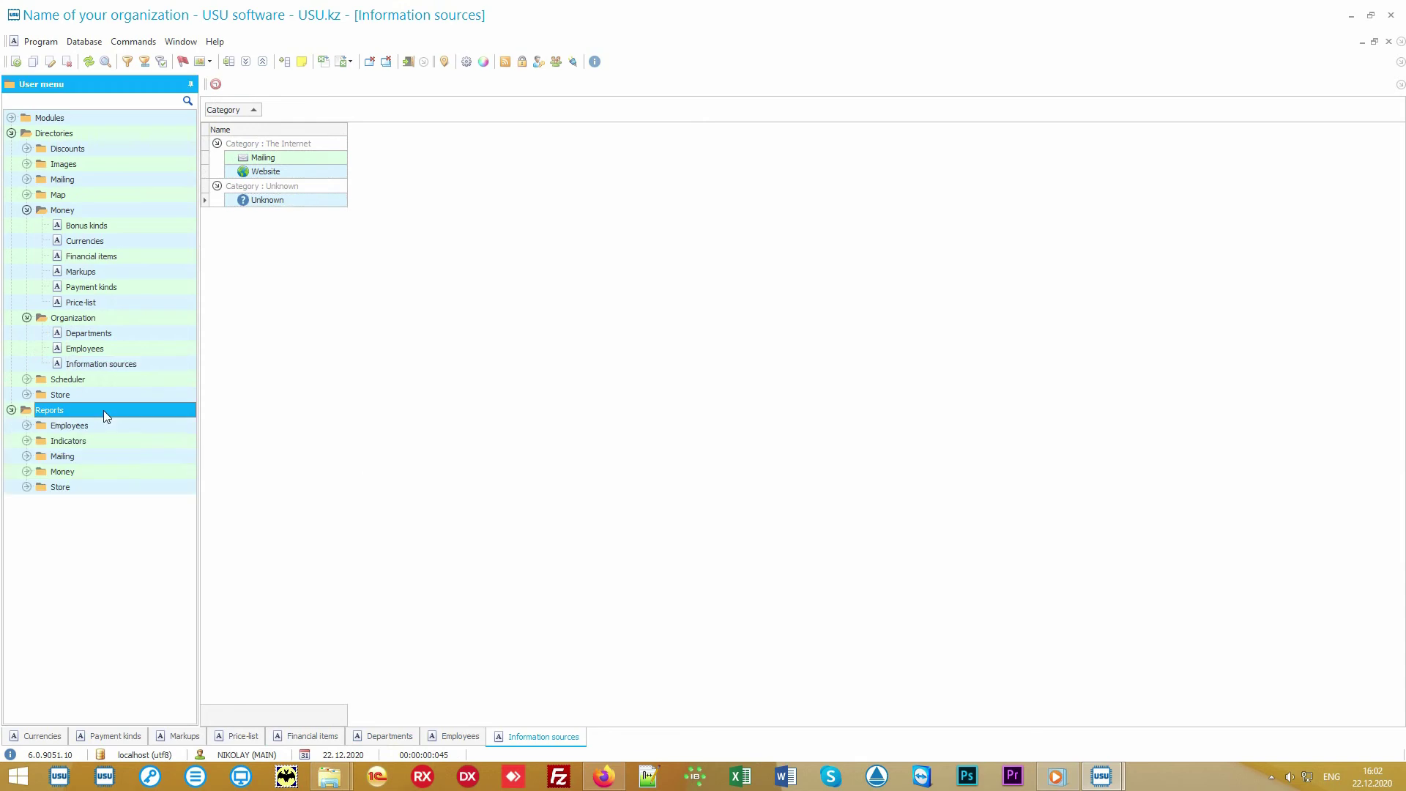
{"action": "double_click", "coordinate": [103, 472]}
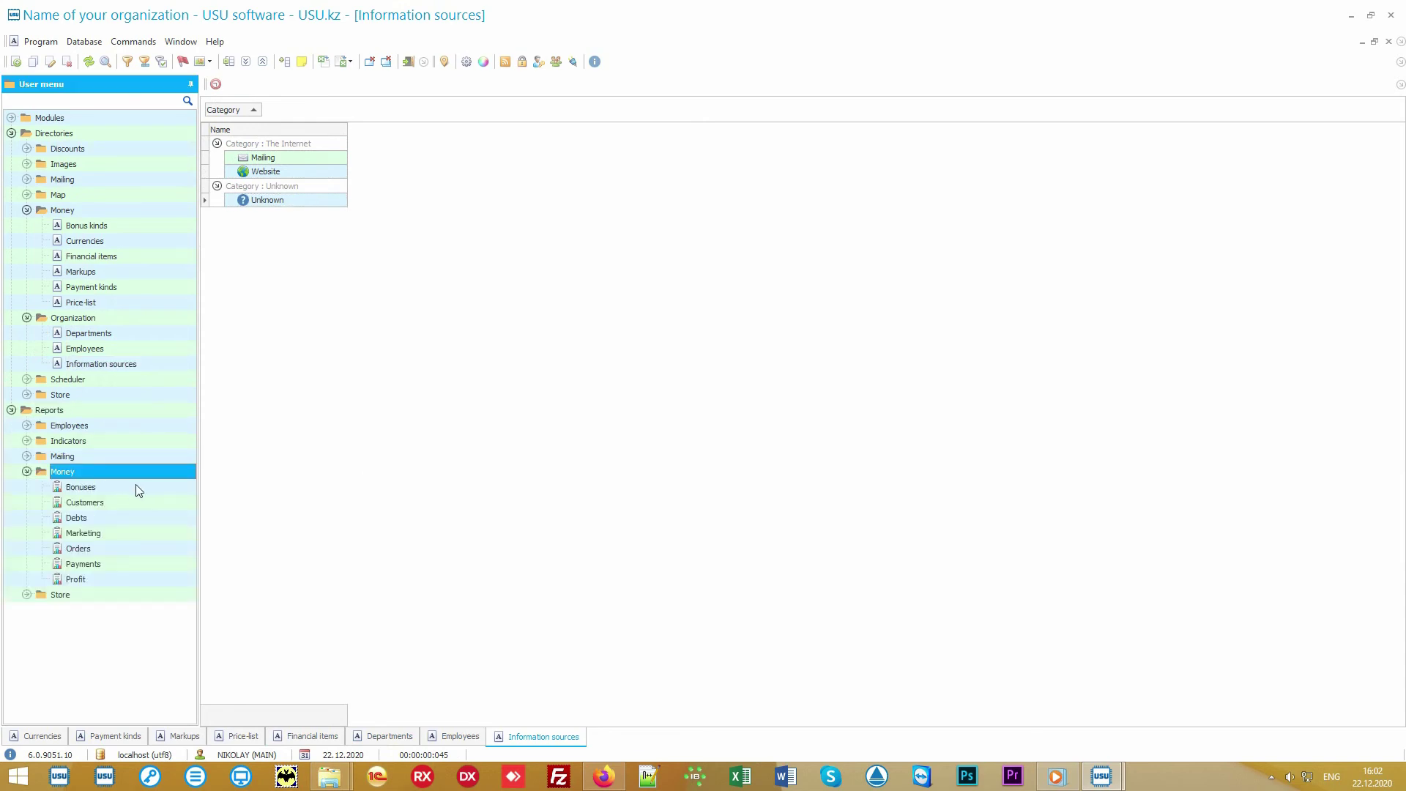
{"action": "double_click", "coordinate": [130, 537]}
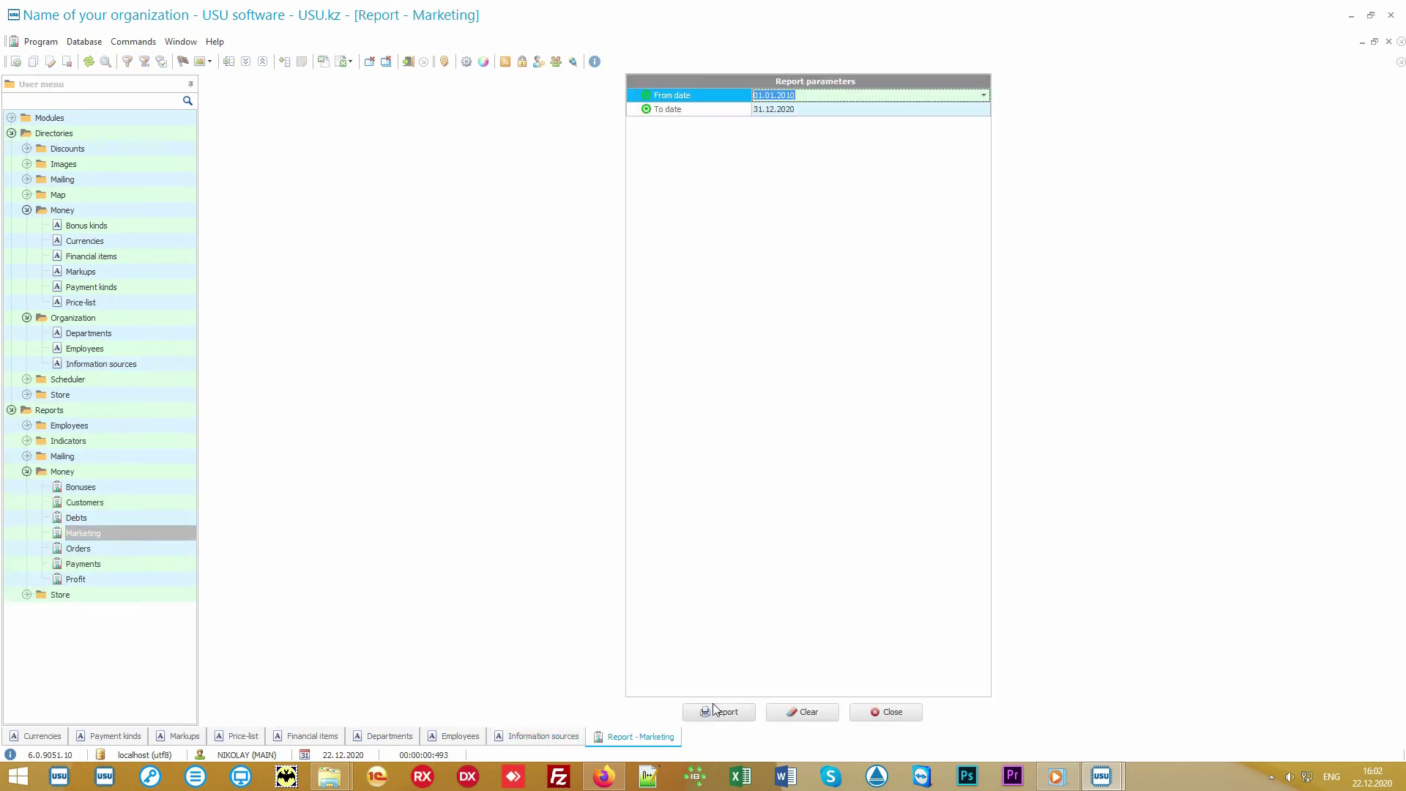
{"action": "left_click", "coordinate": [723, 710]}
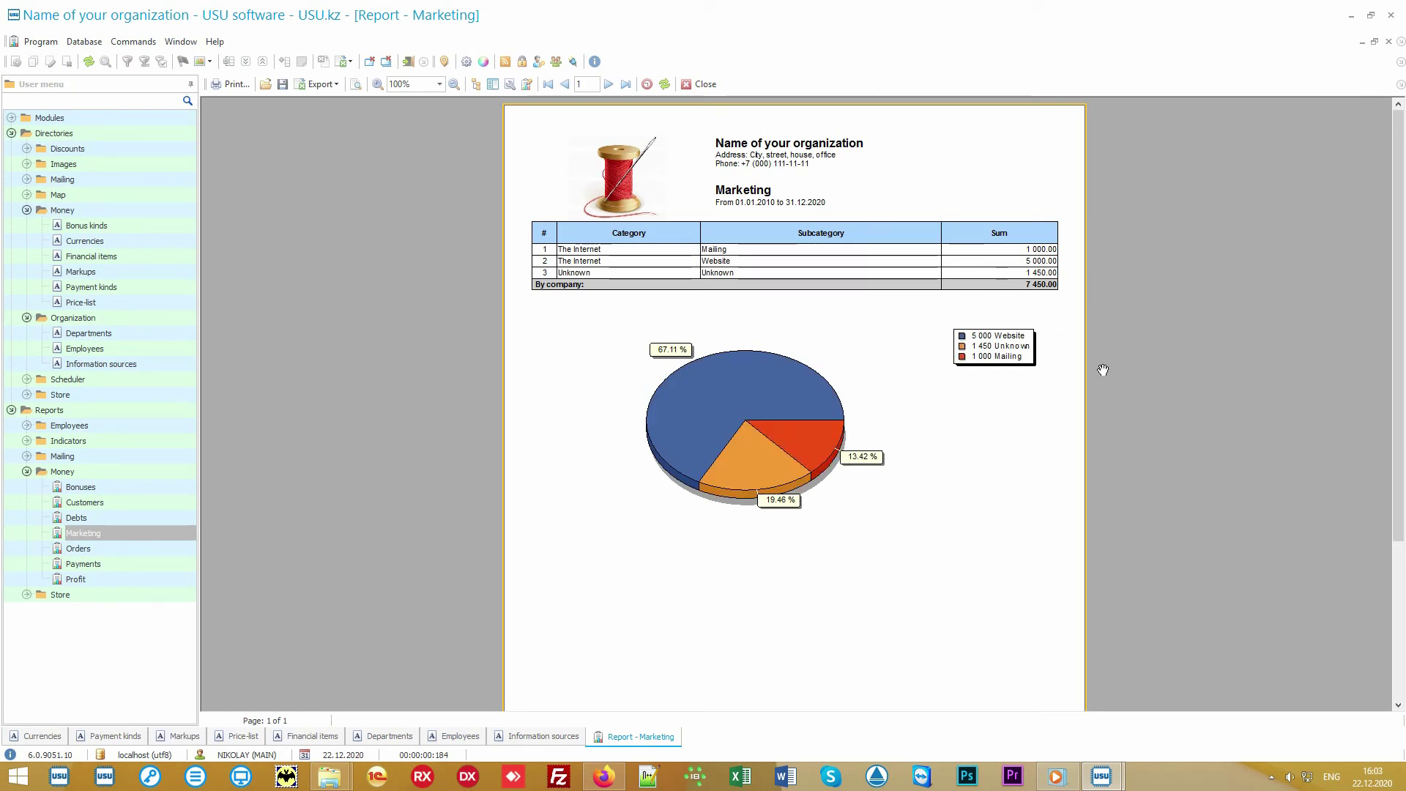
Step: Review the Discounts! mailing template, then open the Bulk mailing report listing 6 clients
{"action": "double_click", "coordinate": [142, 179]}
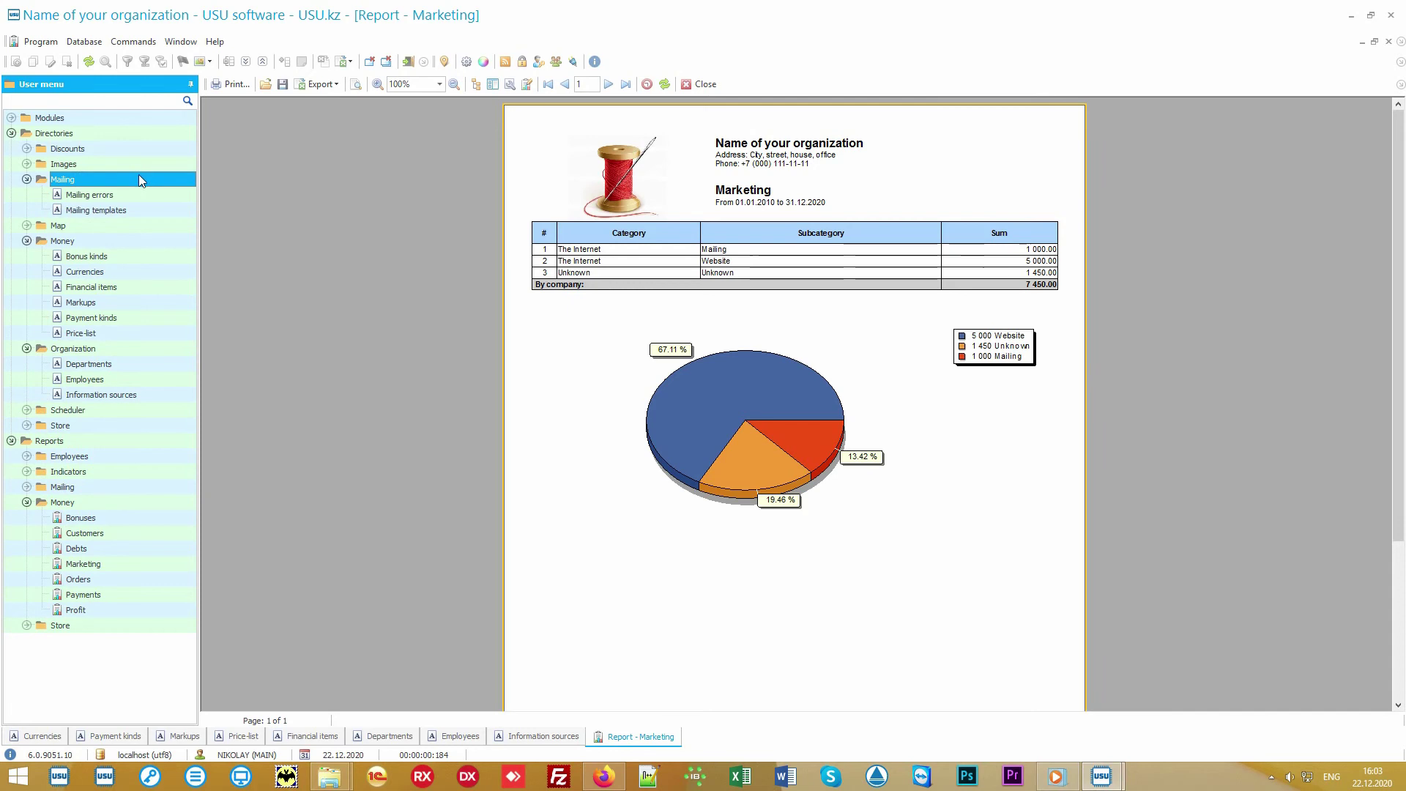
{"action": "double_click", "coordinate": [134, 209]}
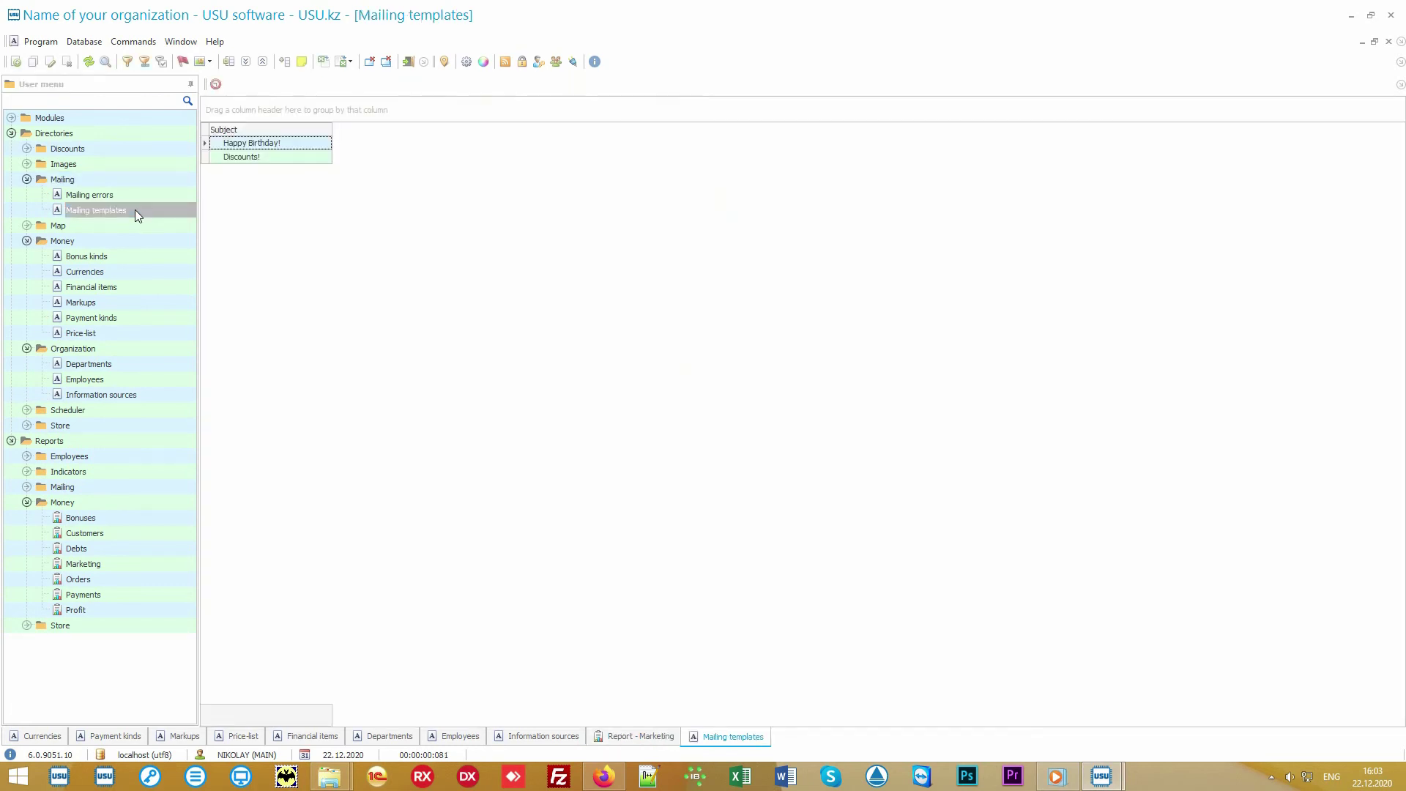
{"action": "left_click", "coordinate": [301, 158]}
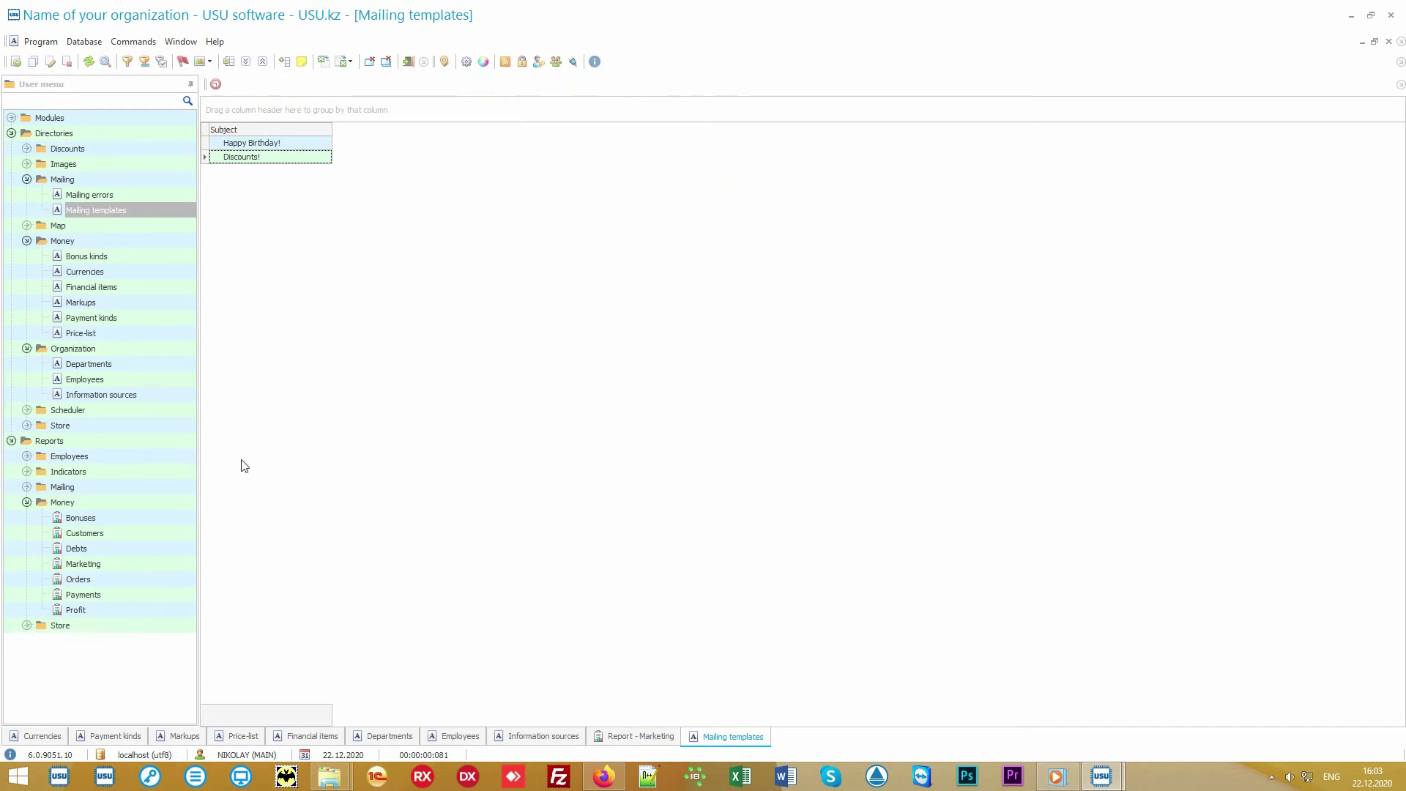
{"action": "double_click", "coordinate": [94, 486]}
{"action": "double_click", "coordinate": [111, 503]}
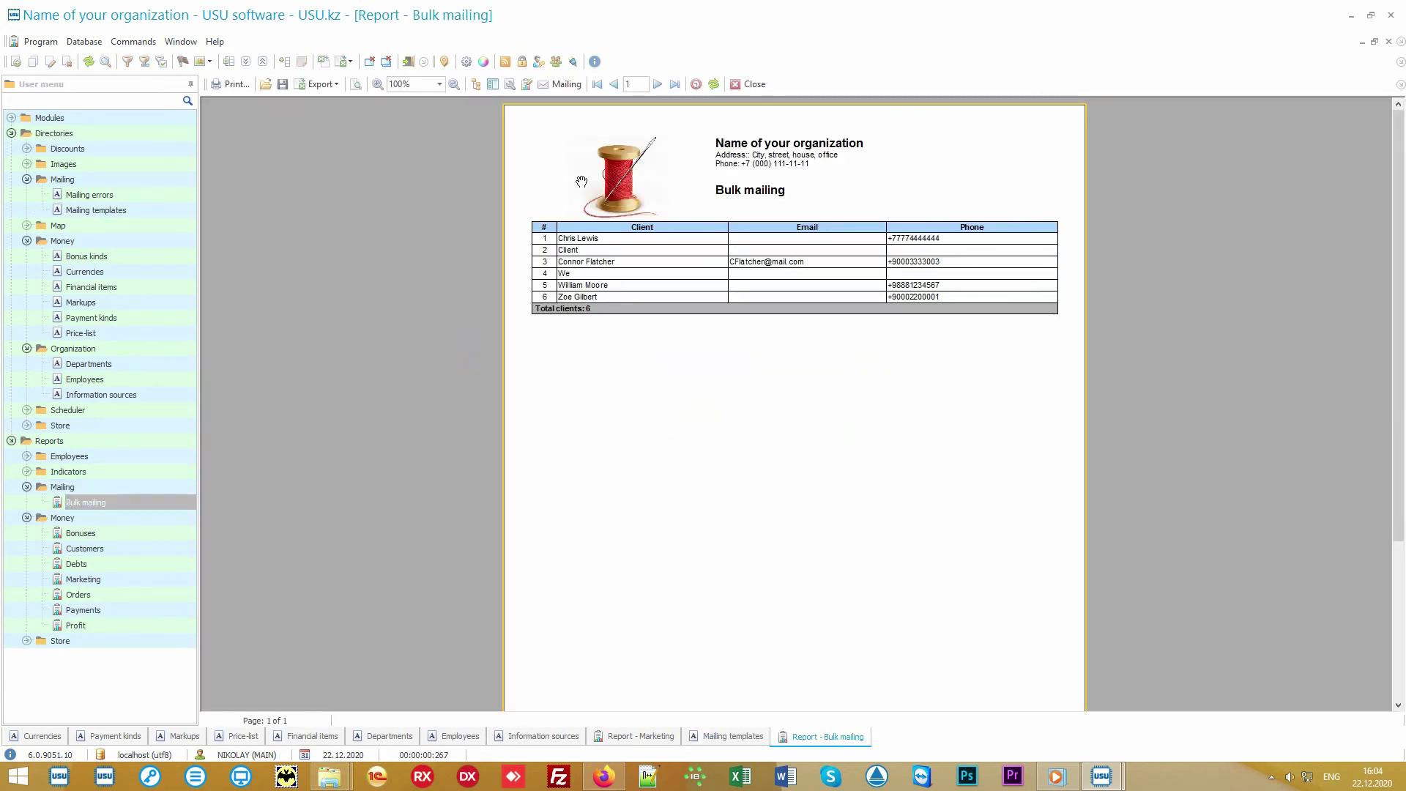
{"action": "left_click", "coordinate": [565, 85]}
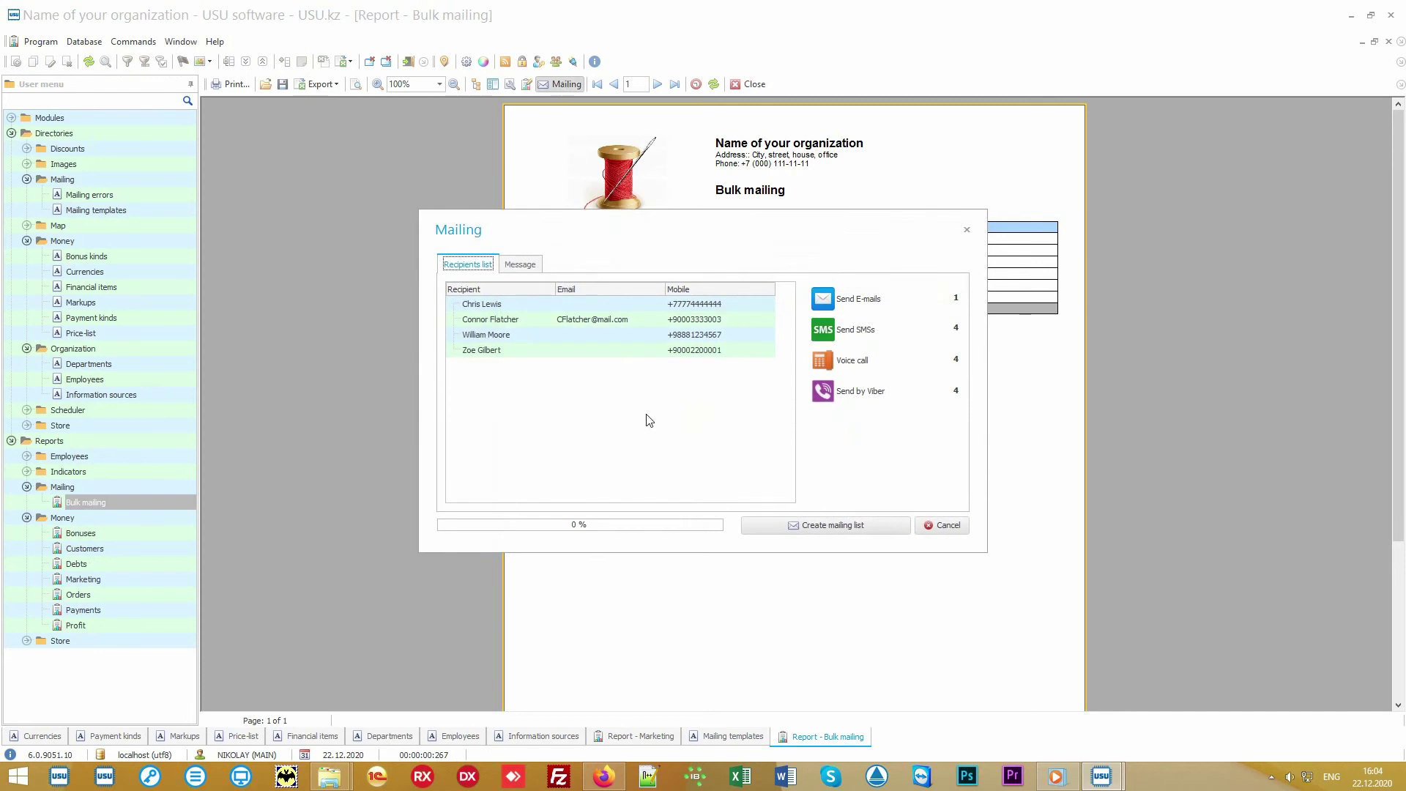
{"action": "left_click", "coordinate": [871, 302]}
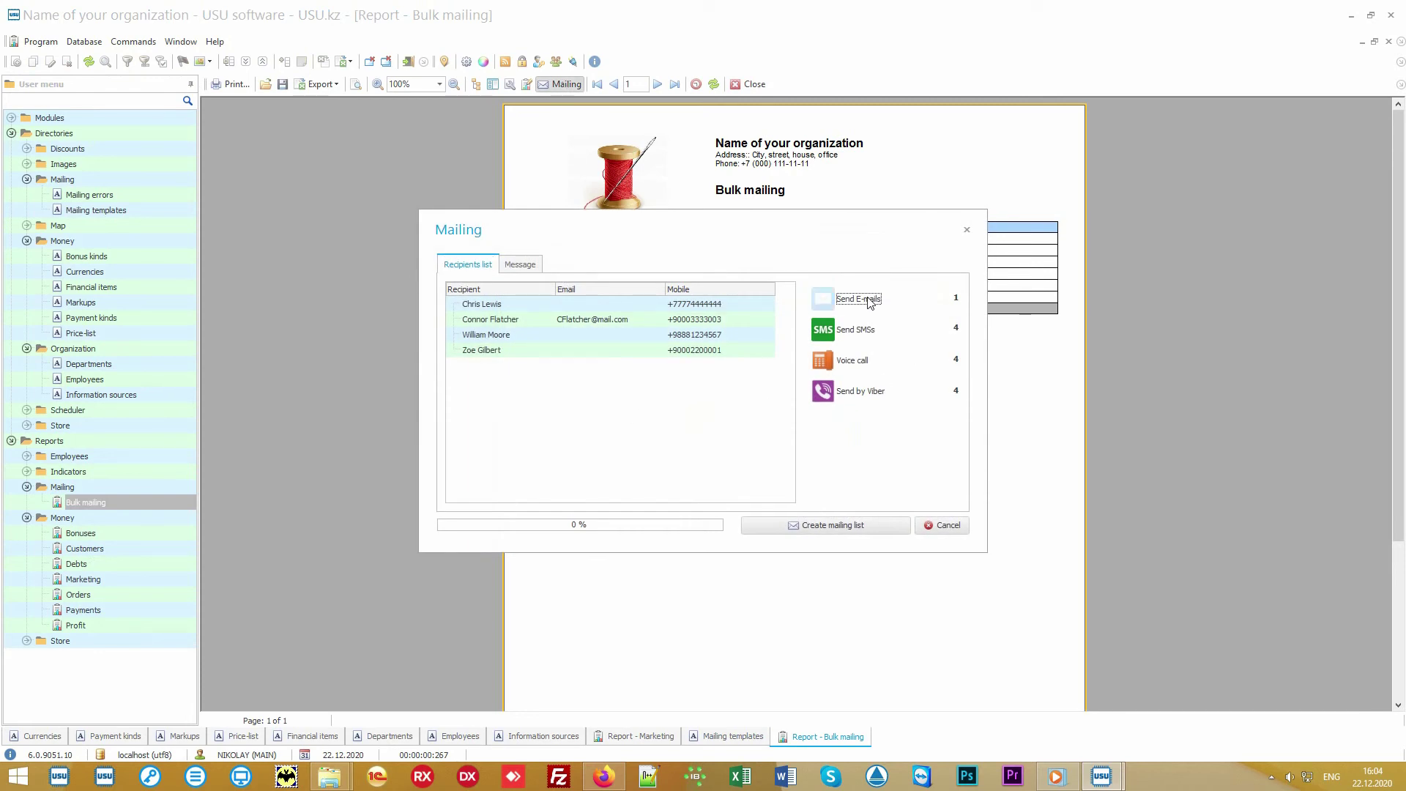
{"action": "left_click", "coordinate": [871, 303]}
{"action": "left_click", "coordinate": [871, 331]}
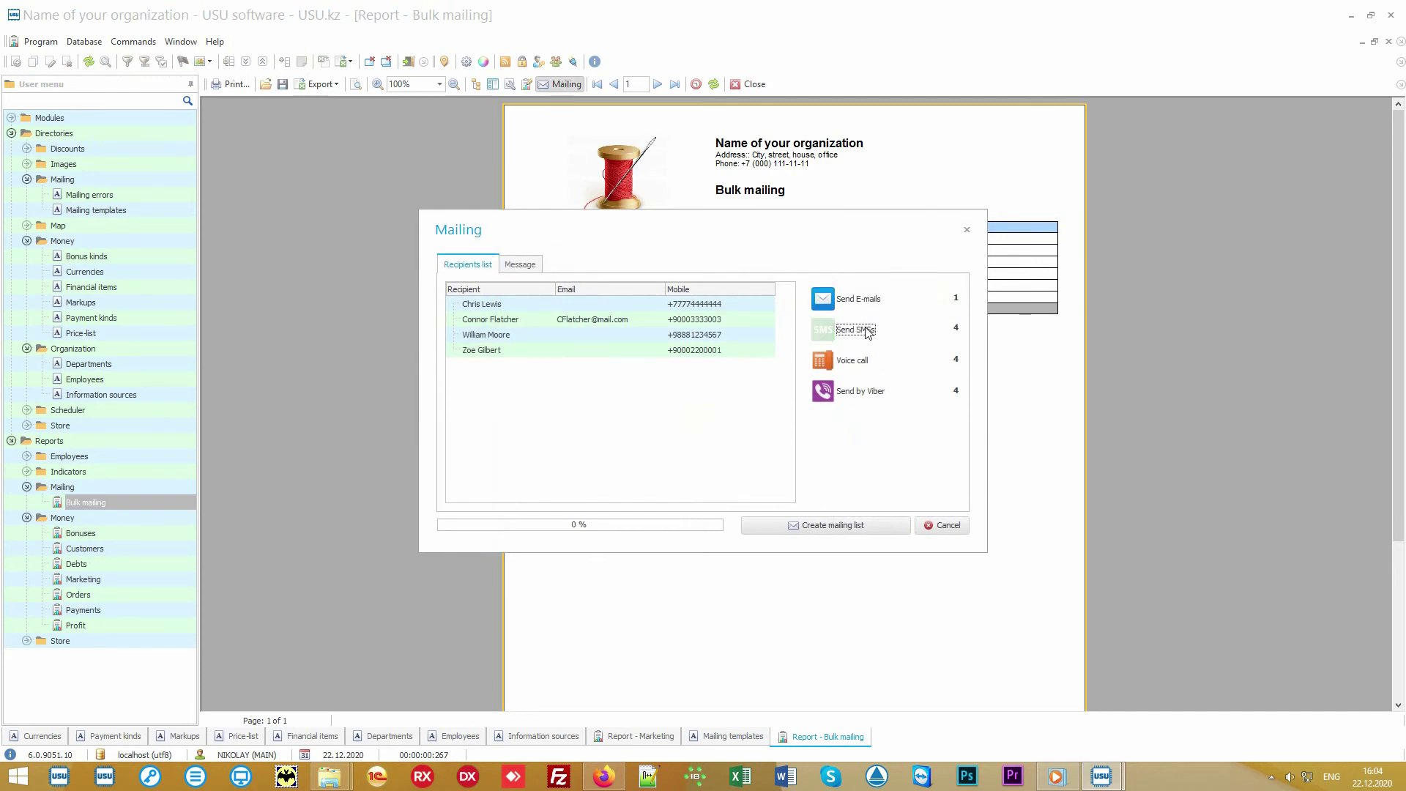
{"action": "left_click", "coordinate": [870, 331]}
{"action": "left_click", "coordinate": [876, 393]}
{"action": "left_click", "coordinate": [875, 391]}
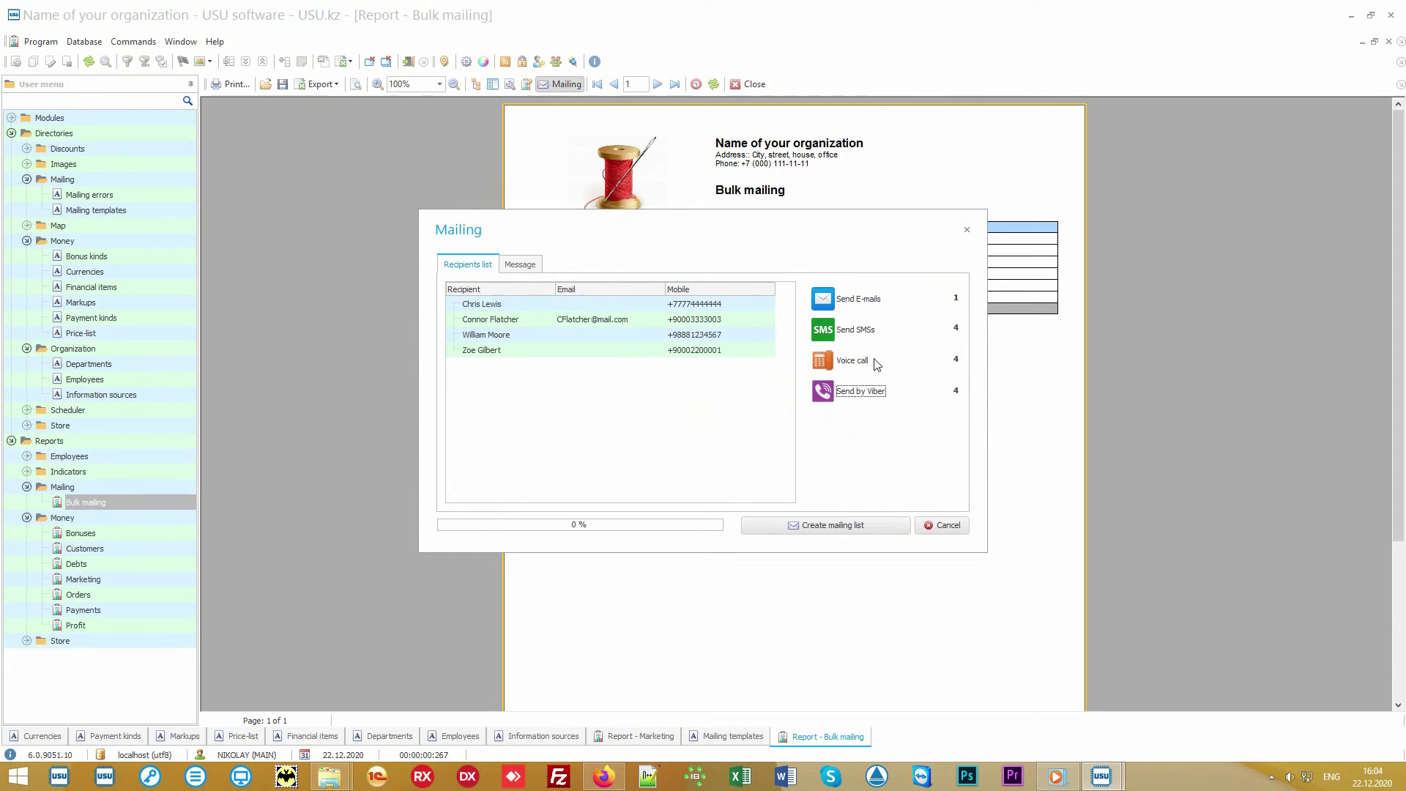
{"action": "left_click", "coordinate": [827, 366]}
{"action": "left_click", "coordinate": [827, 366]}
{"action": "left_click", "coordinate": [532, 268]}
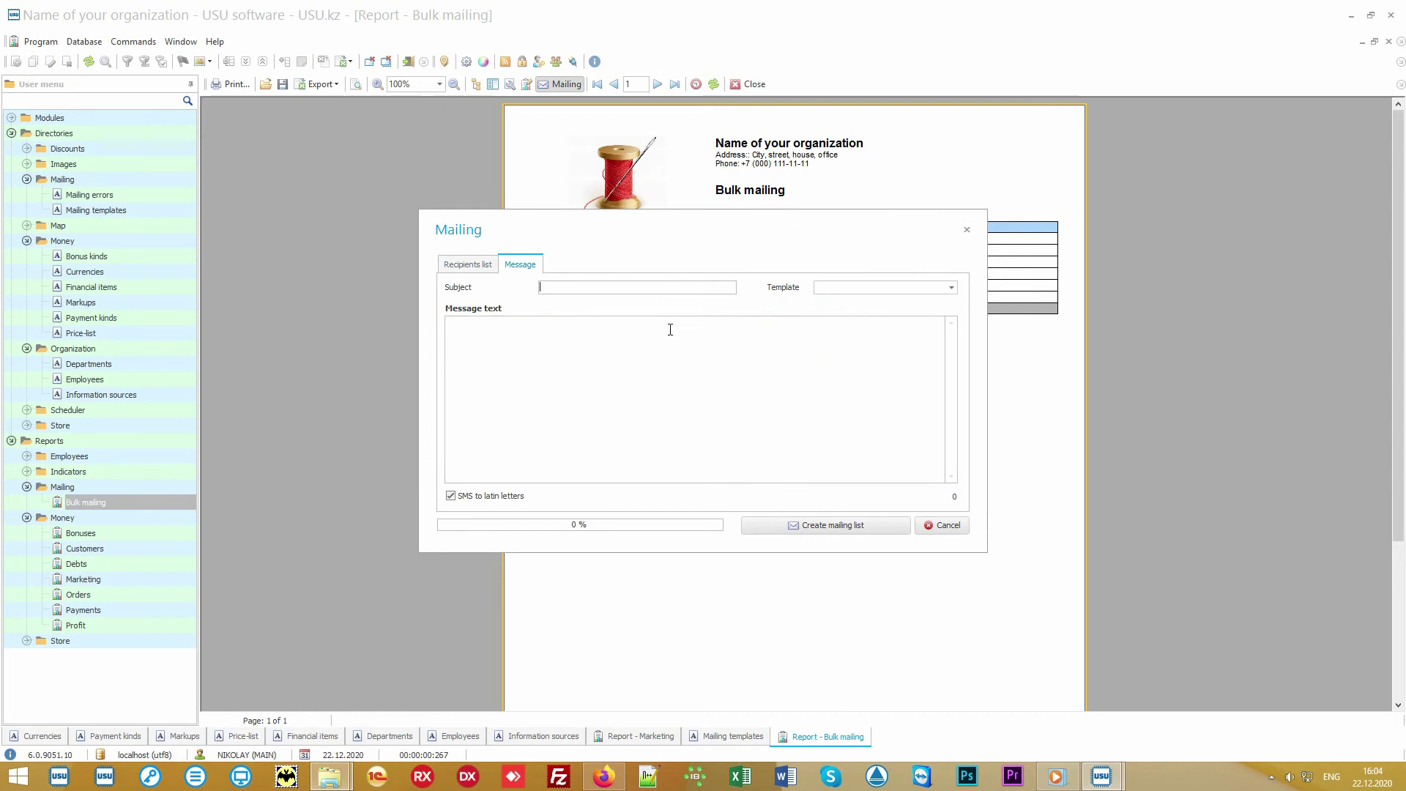
{"action": "left_click", "coordinate": [952, 287]}
{"action": "left_click", "coordinate": [927, 296]}
{"action": "left_click", "coordinate": [487, 327]}
{"action": "double_click", "coordinate": [483, 326]}
{"action": "left_click", "coordinate": [734, 430]}
Step: Cancel the mailing and open the Product names catalogue under Directories > Store
{"action": "left_click", "coordinate": [942, 525]}
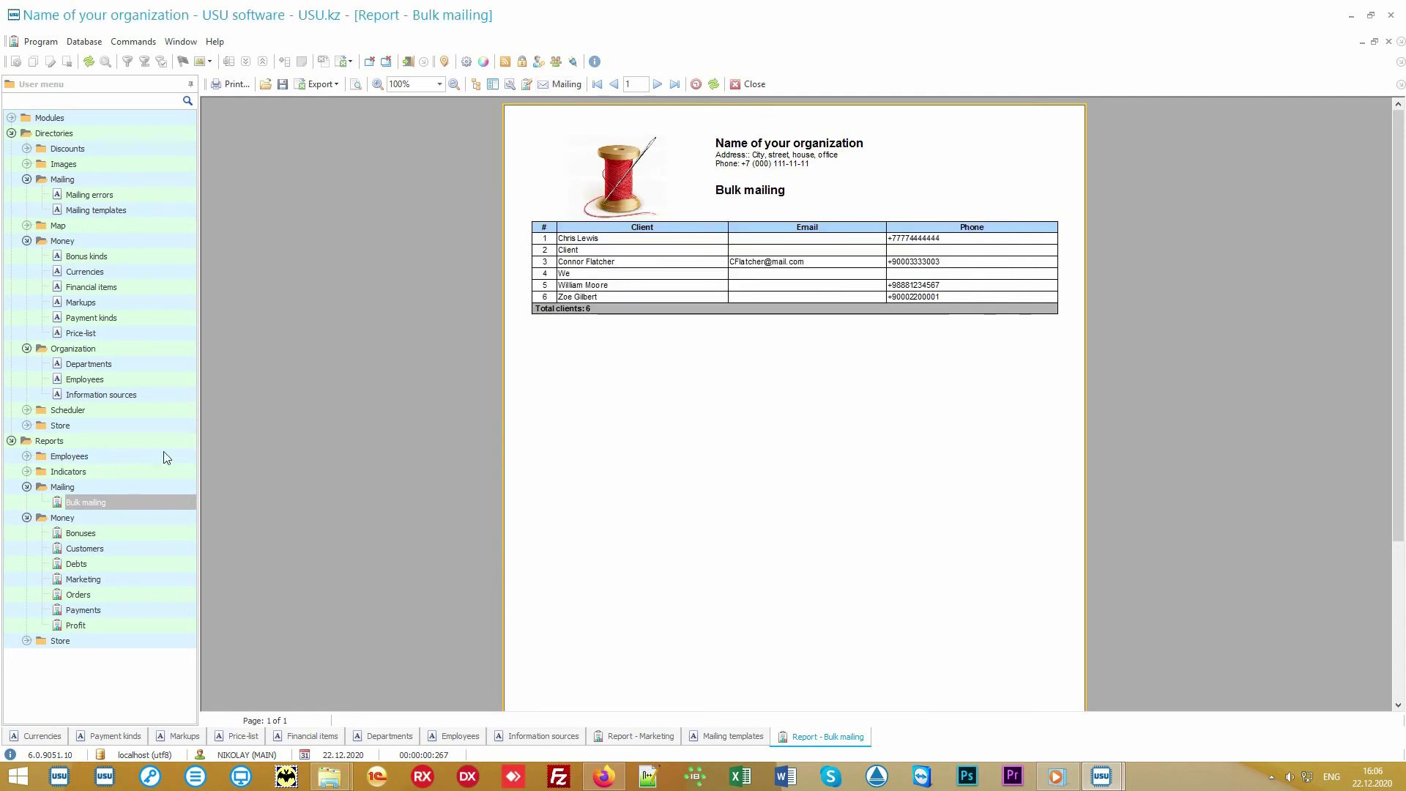
{"action": "double_click", "coordinate": [132, 442]}
{"action": "double_click", "coordinate": [135, 425]}
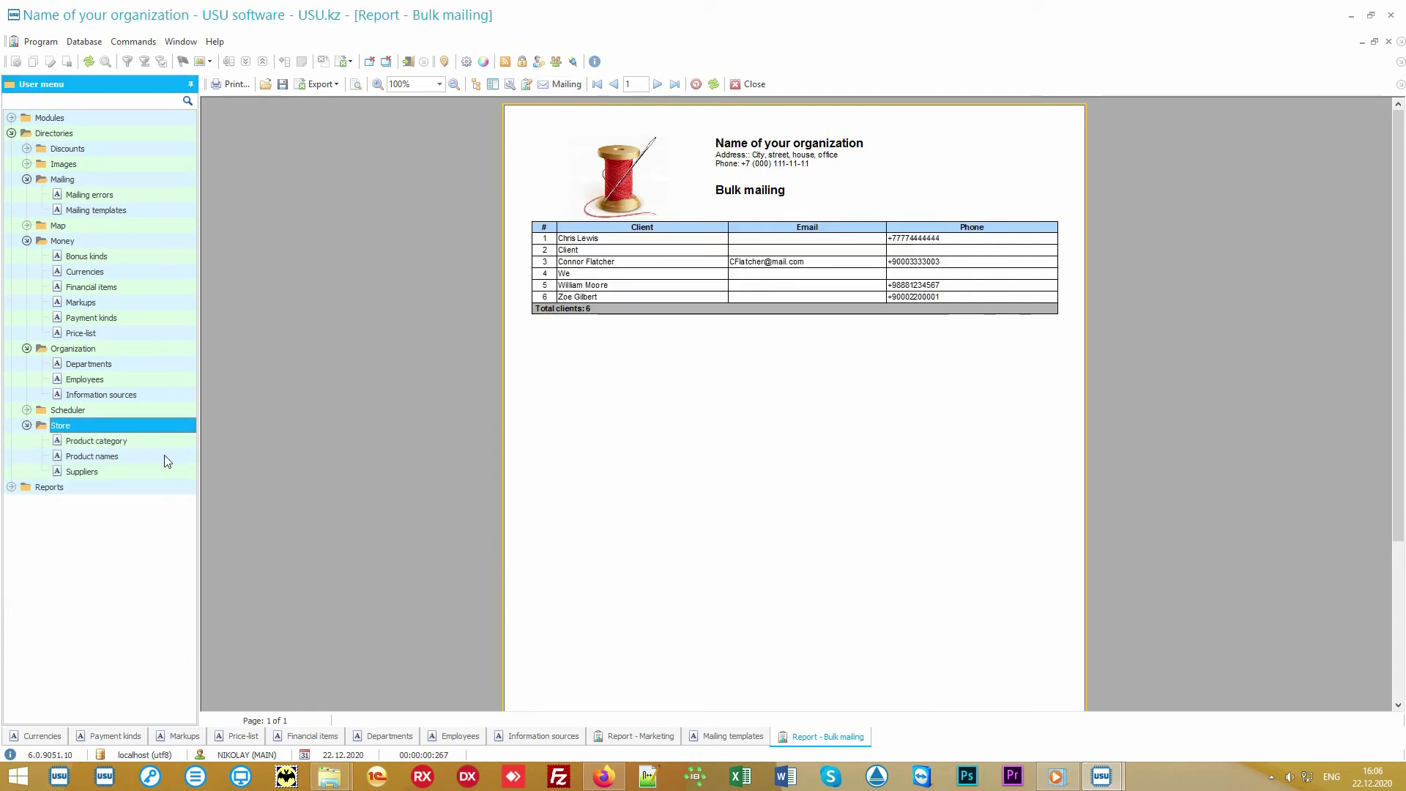
{"action": "left_click", "coordinate": [153, 455]}
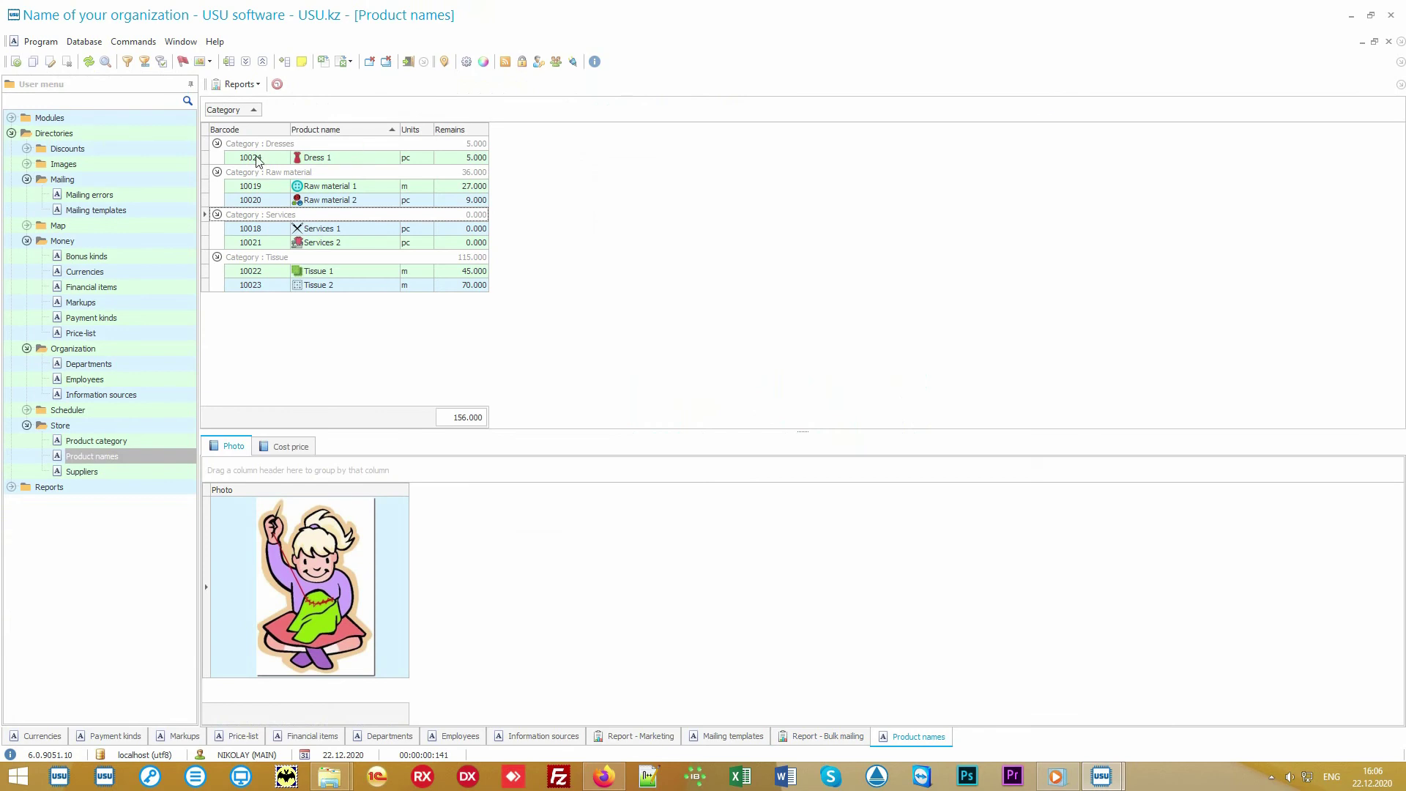
Step: Browse the Dress 1, Raw material 1, Tissue 1, Tissue 2, Services 1 and Services 2 products
{"action": "left_click", "coordinate": [364, 159]}
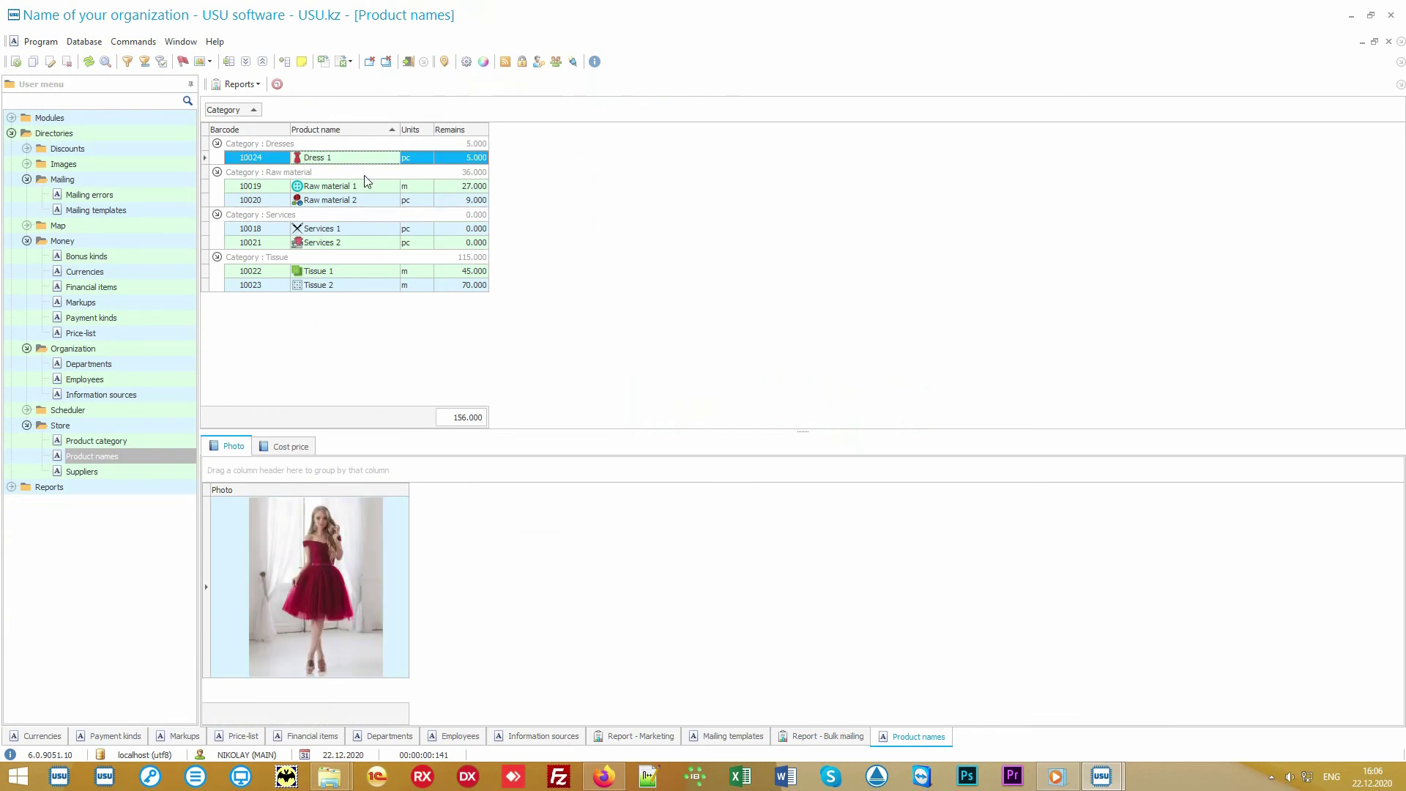
{"action": "left_click", "coordinate": [368, 189]}
{"action": "left_click", "coordinate": [364, 273]}
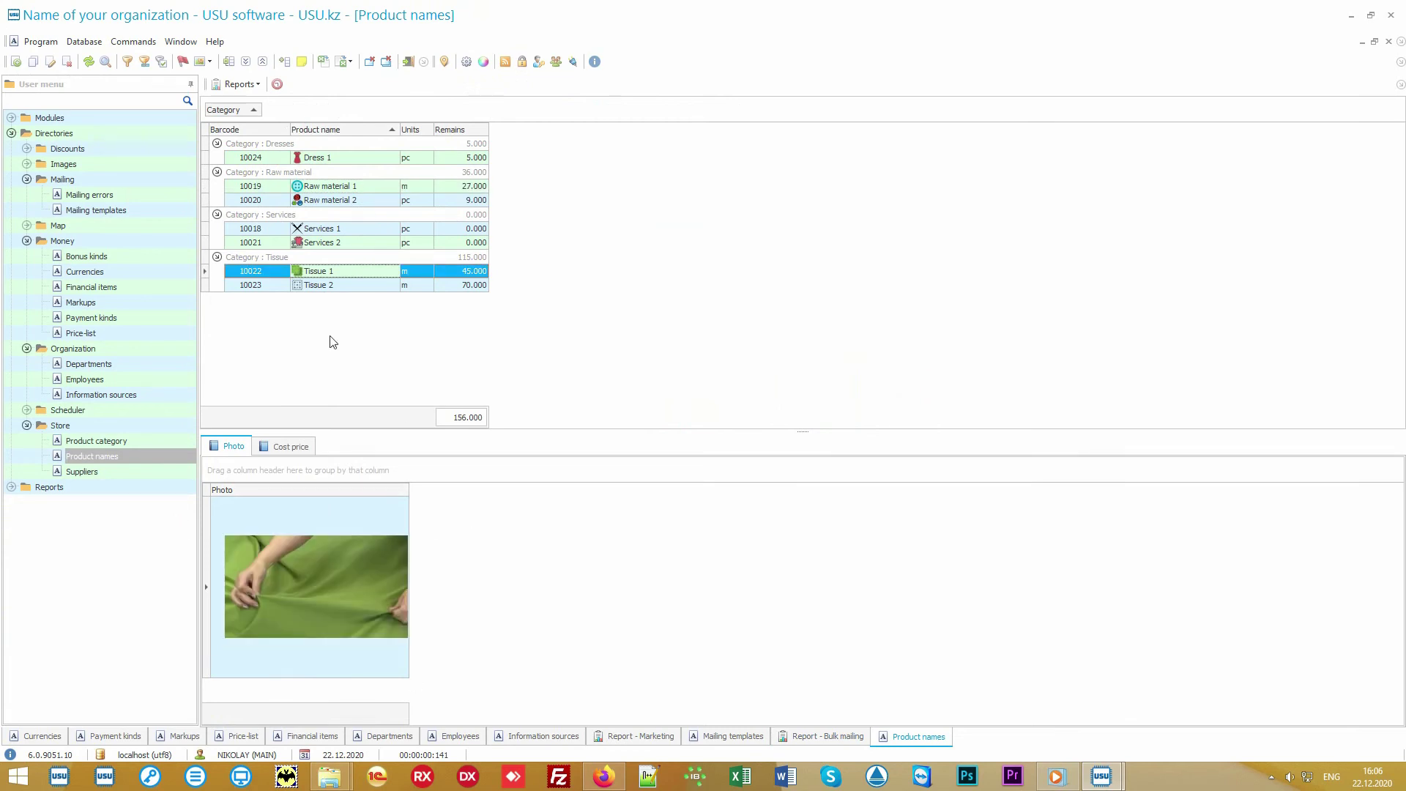
{"action": "left_click", "coordinate": [263, 271]}
{"action": "left_click", "coordinate": [266, 287]}
{"action": "left_click", "coordinate": [339, 289]}
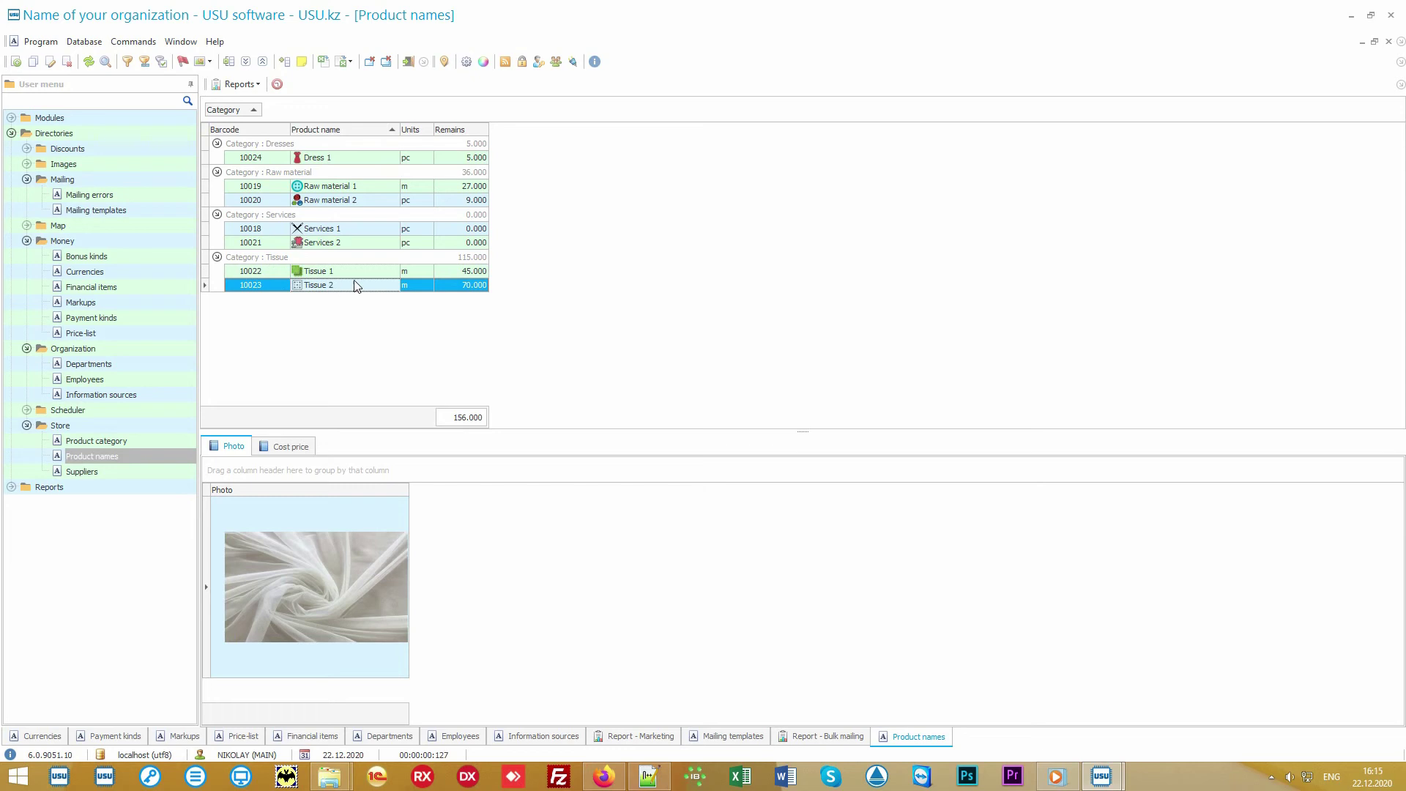
{"action": "left_click", "coordinate": [358, 230]}
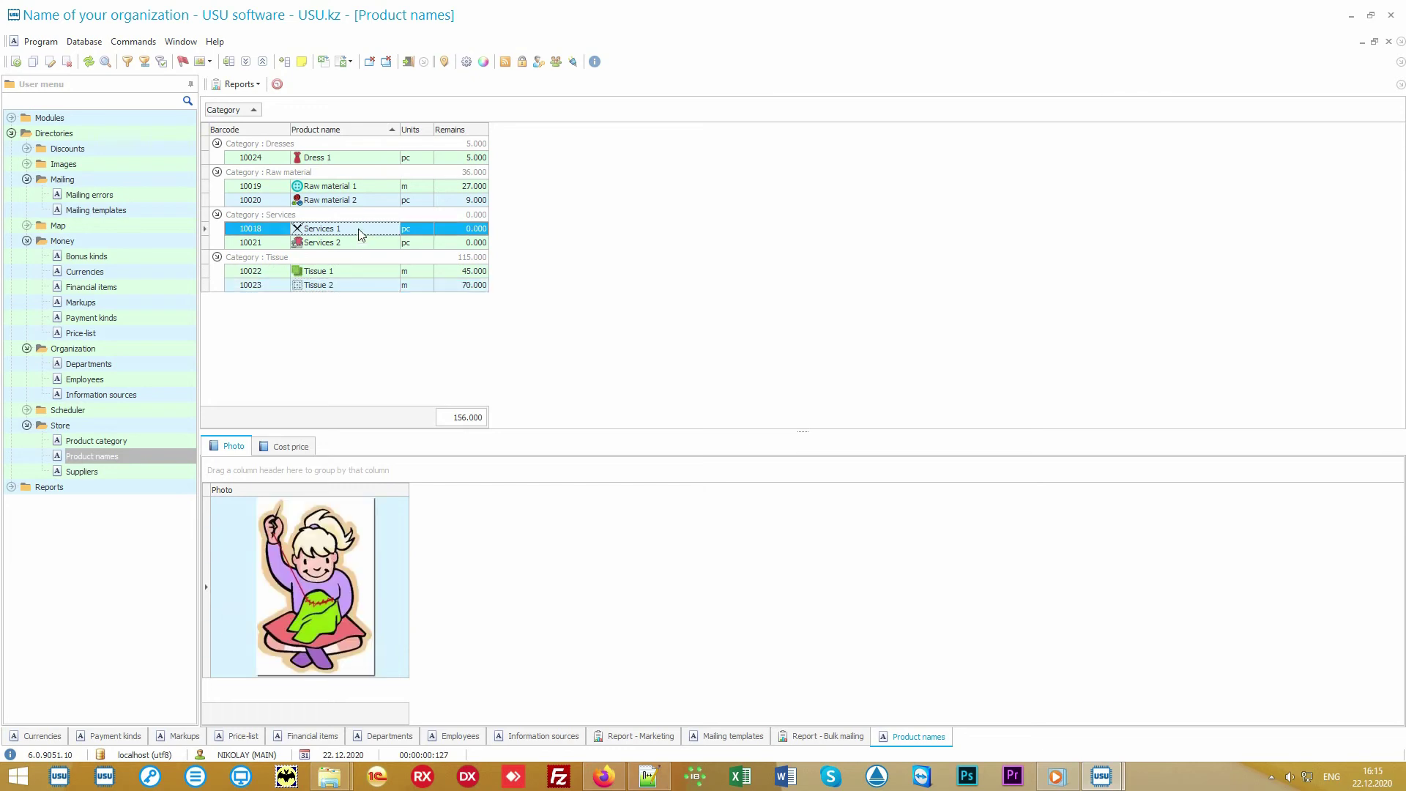
{"action": "left_click", "coordinate": [359, 244]}
Step: Show Services 1's cost price breakdown: Raw material 1 and Raw material 2
{"action": "left_click", "coordinate": [296, 450]}
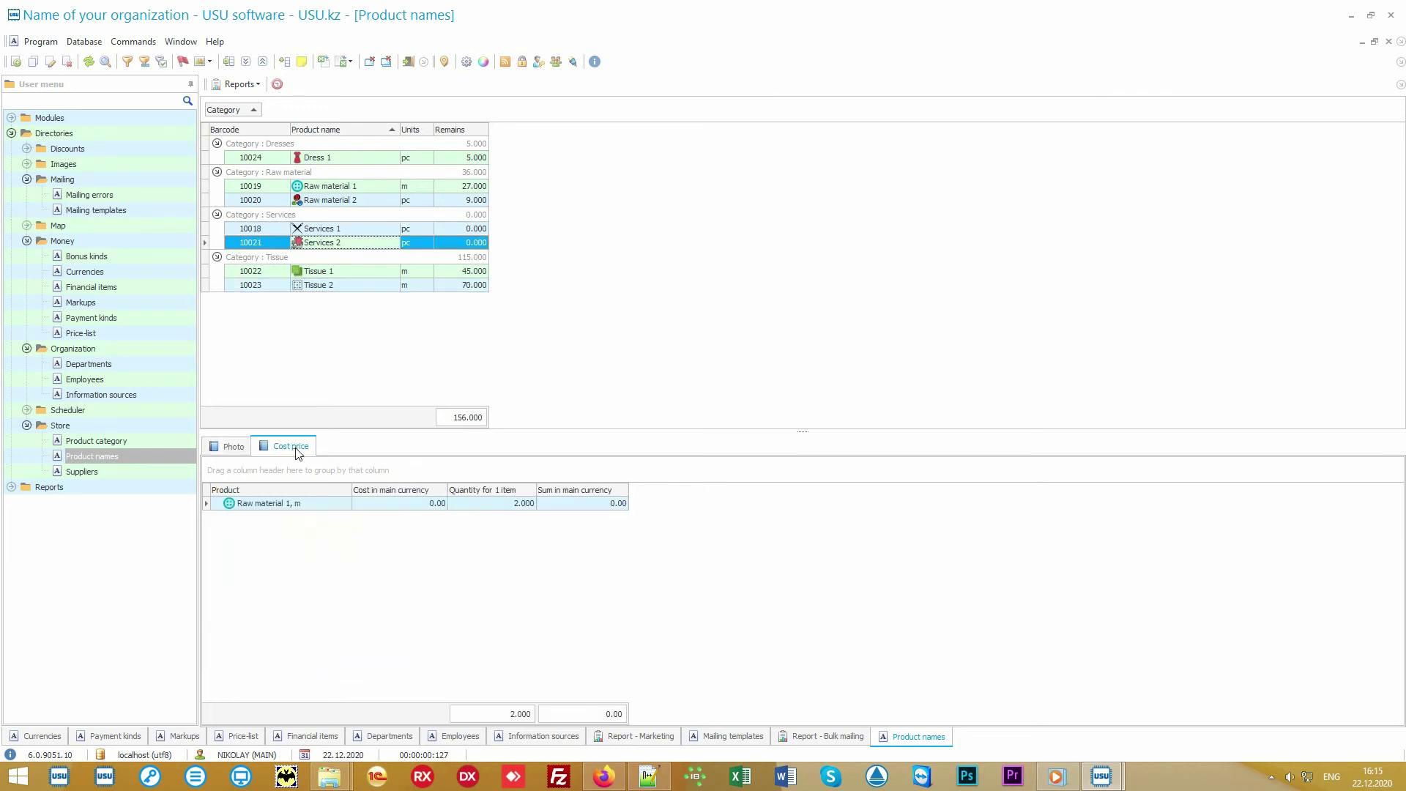
{"action": "left_click", "coordinate": [314, 506]}
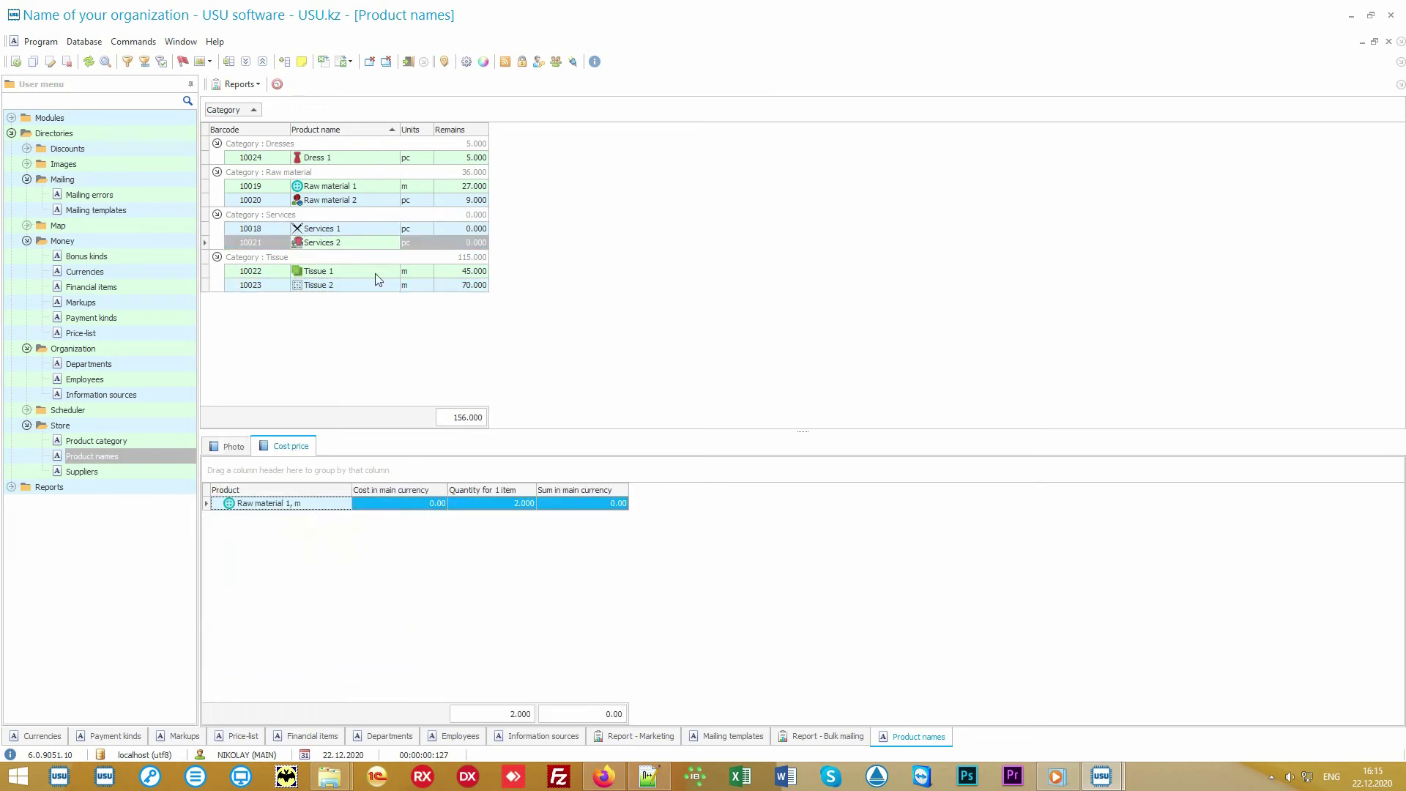
{"action": "left_click", "coordinate": [364, 230]}
{"action": "left_click", "coordinate": [366, 245]}
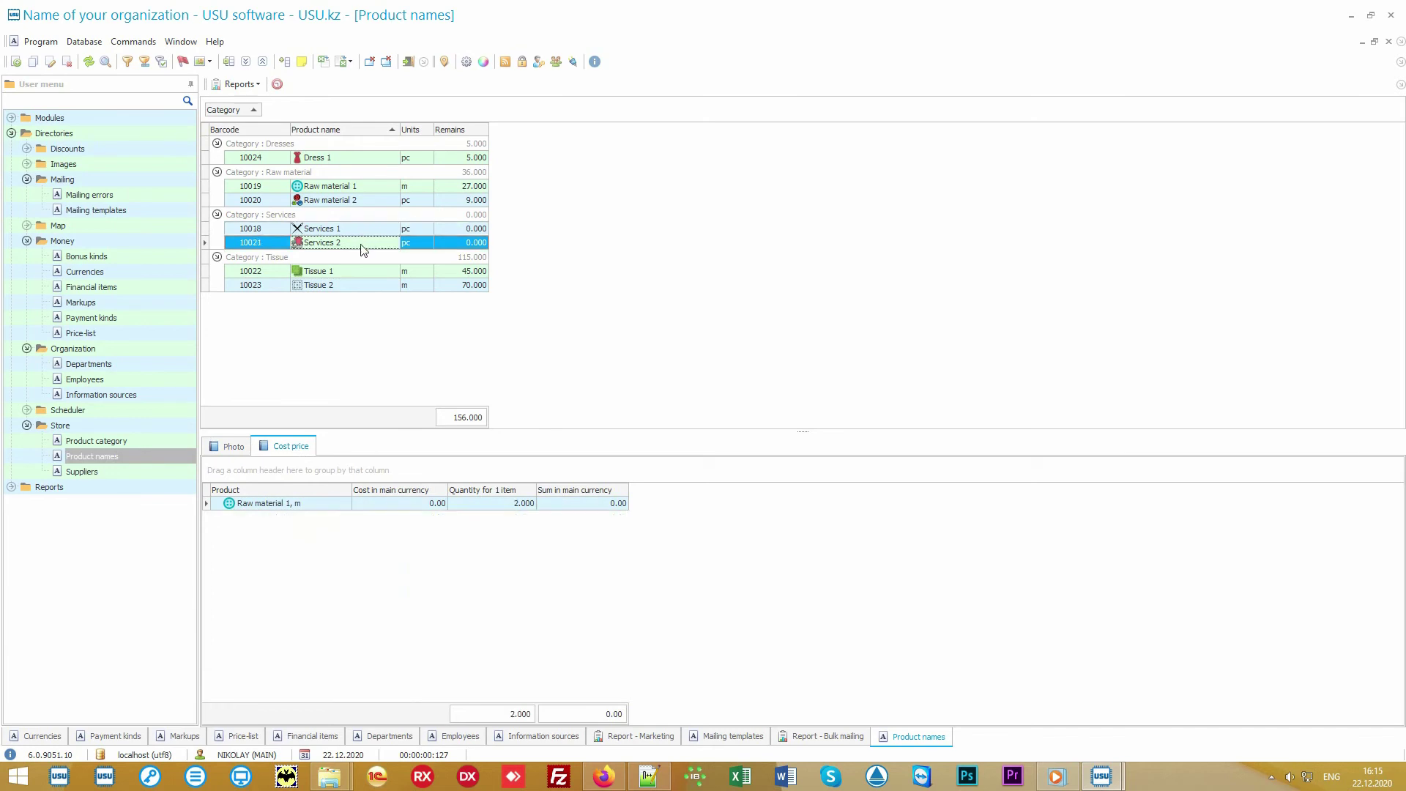
{"action": "left_click", "coordinate": [366, 230]}
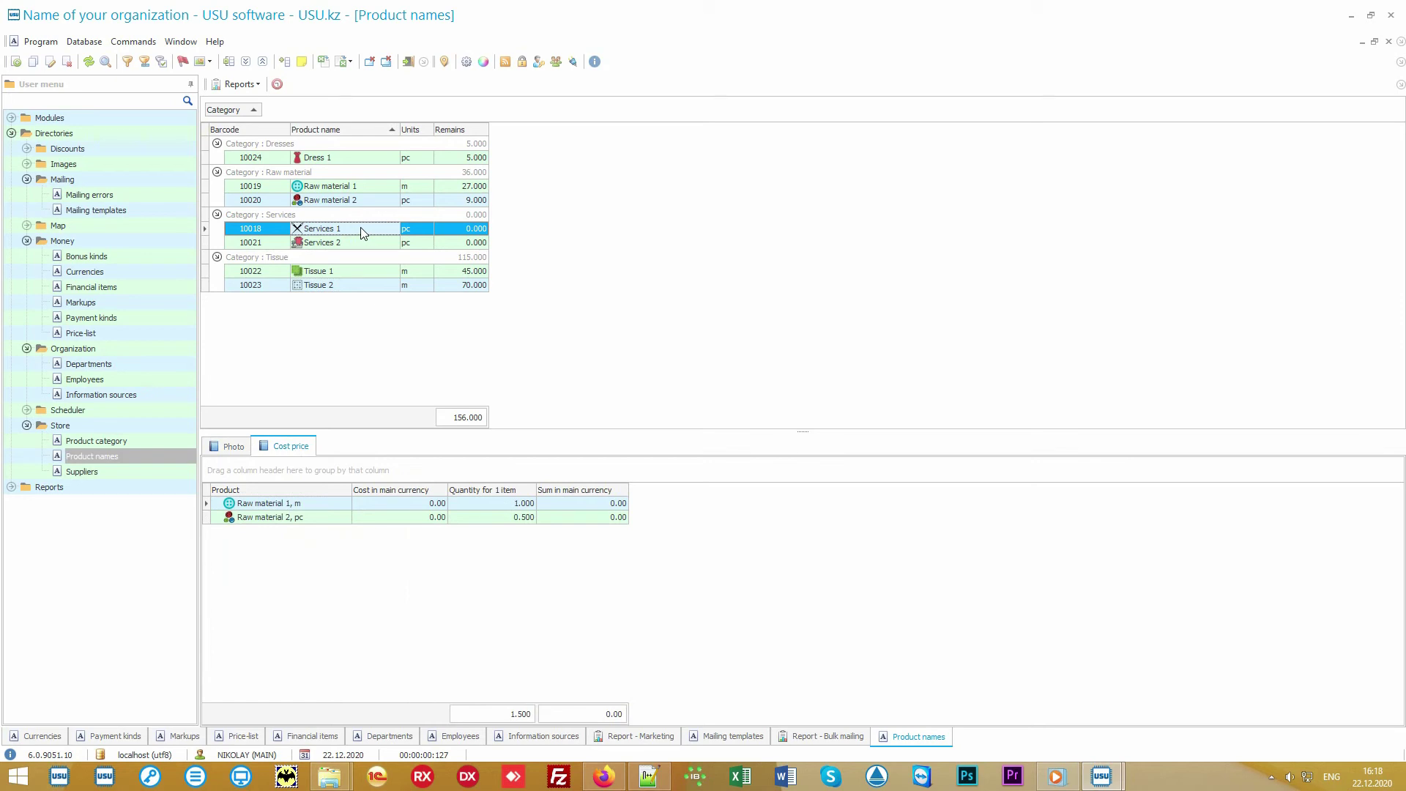
Step: Open the Orders module under Modules > Organization and widen the search form's label column
{"action": "double_click", "coordinate": [104, 136]}
{"action": "left_click", "coordinate": [112, 117]}
{"action": "double_click", "coordinate": [113, 117]}
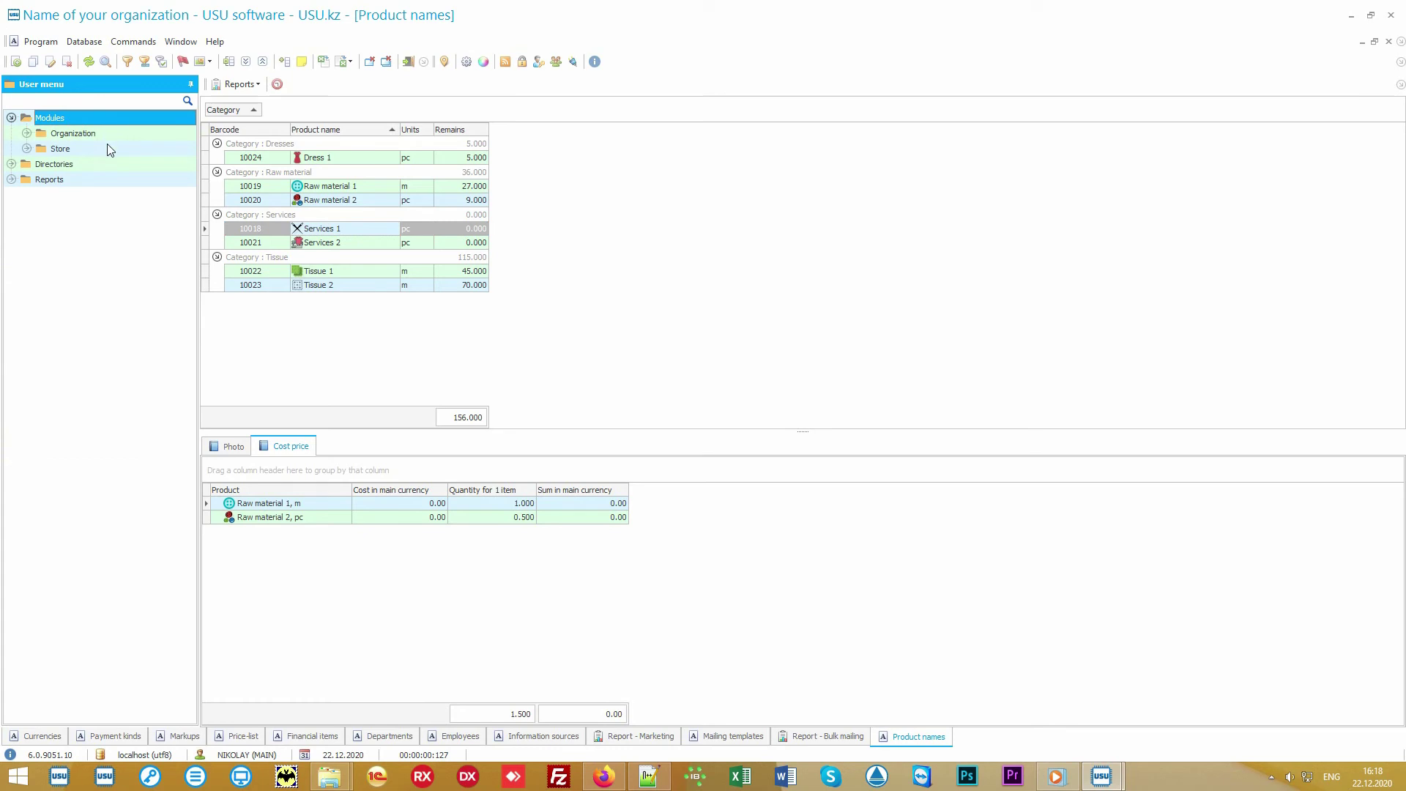
{"action": "double_click", "coordinate": [113, 134]}
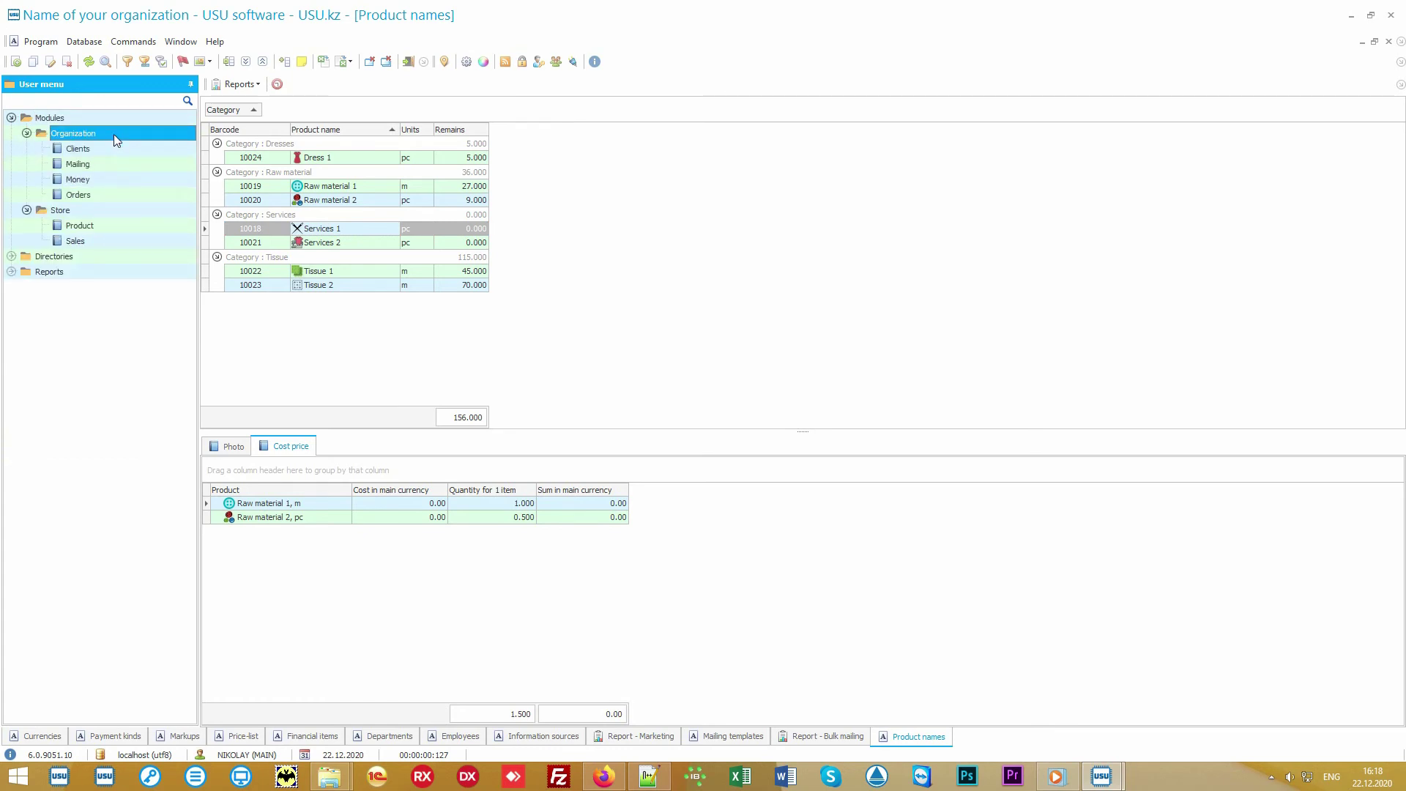
{"action": "left_click", "coordinate": [135, 195]}
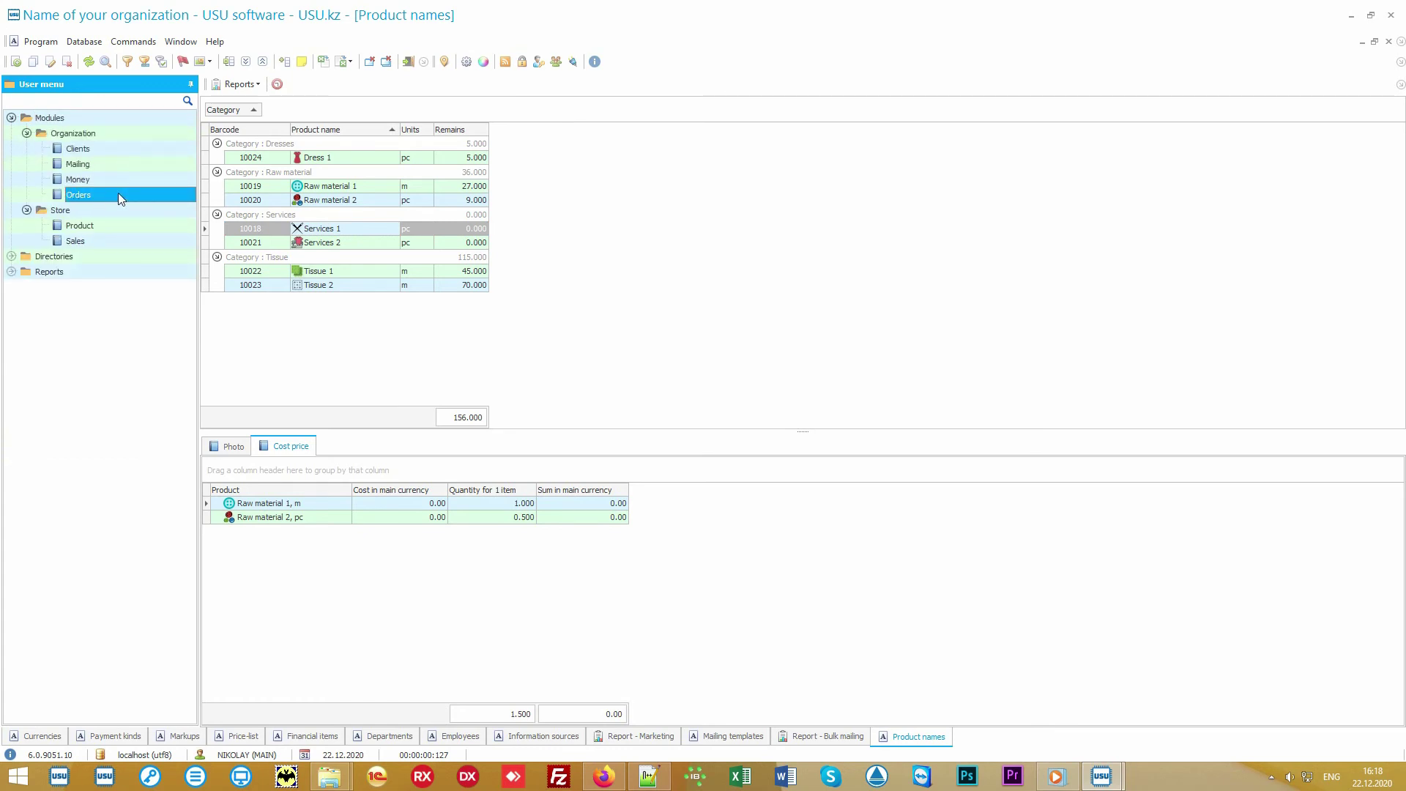
{"action": "double_click", "coordinate": [119, 193]}
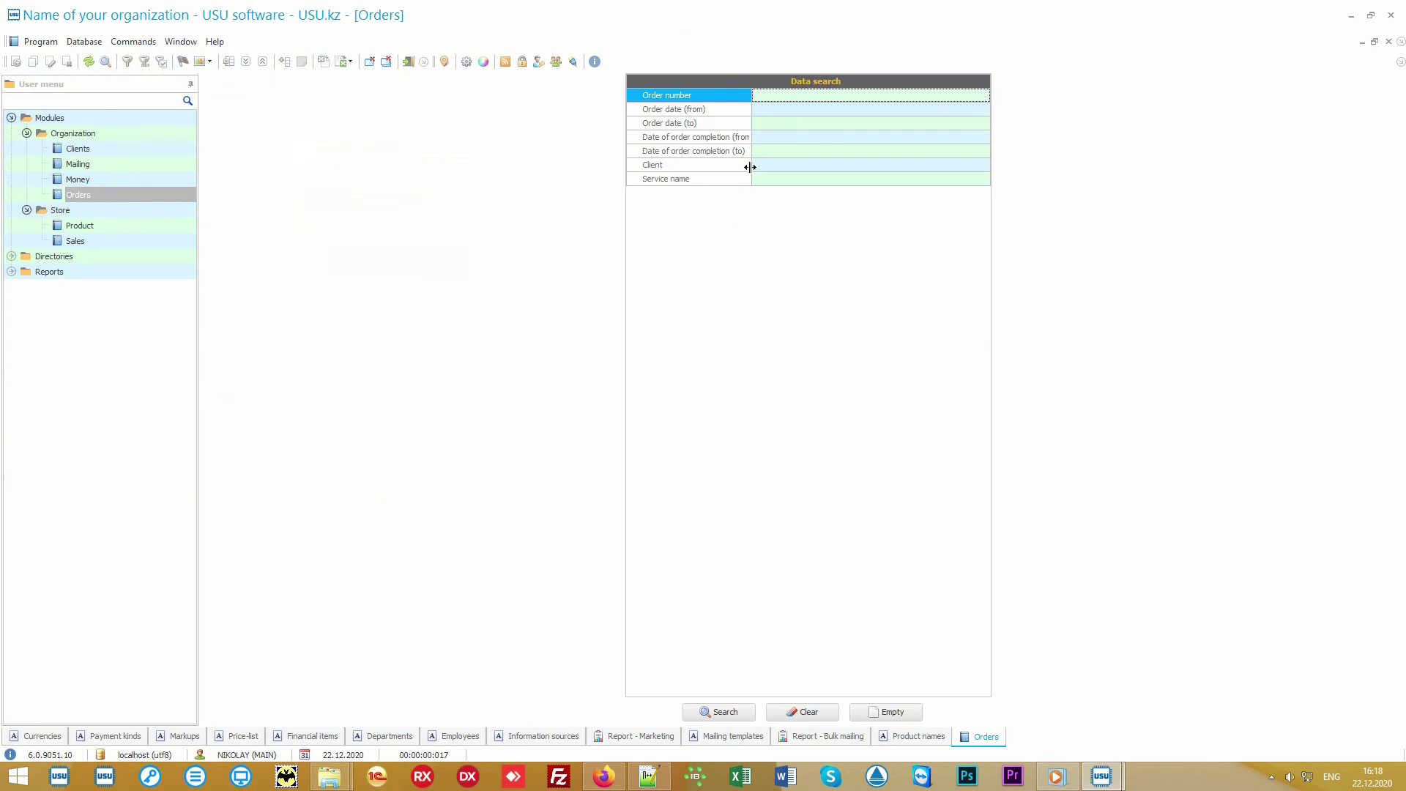
{"action": "left_click_drag", "start_coordinate": [752, 167], "coordinate": [774, 169]}
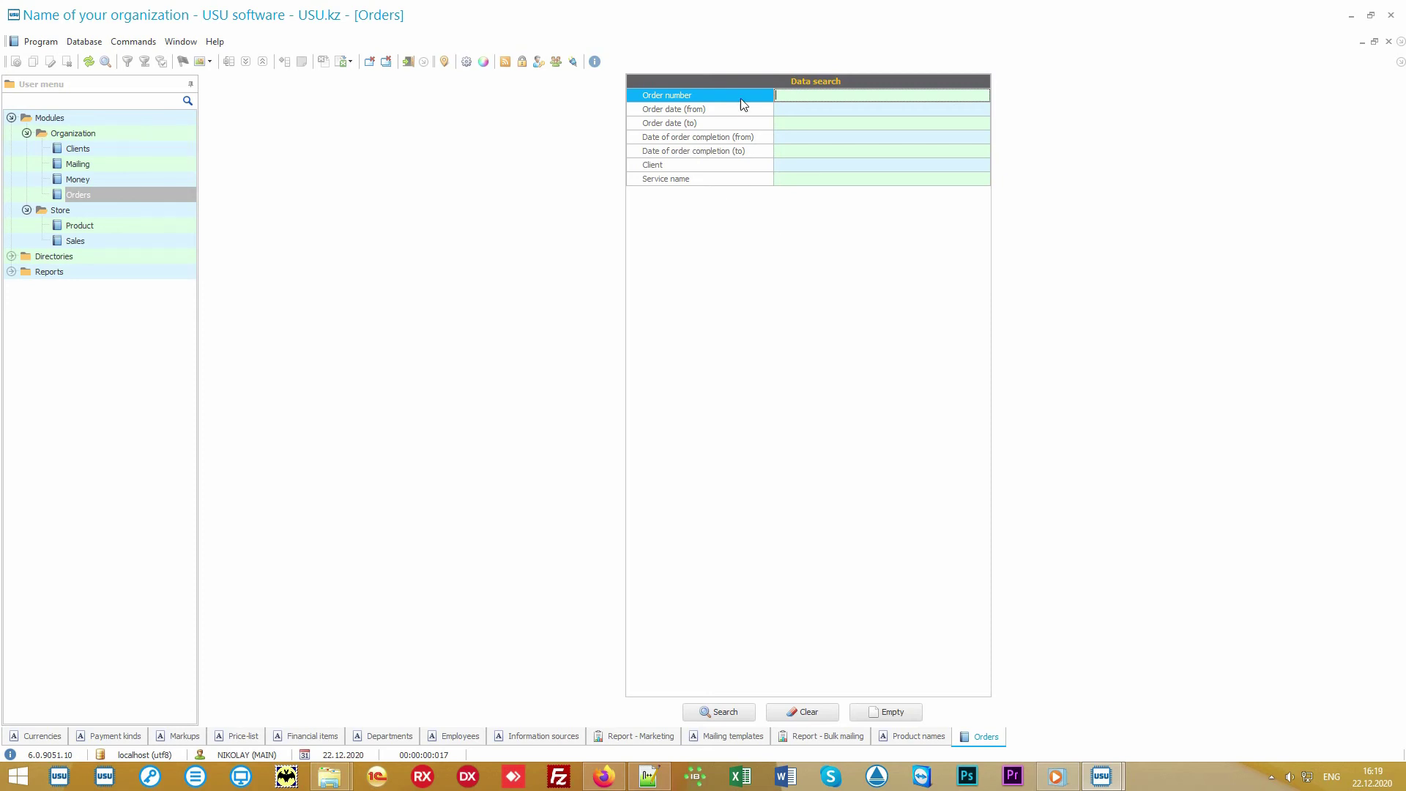
{"action": "mouse_move", "coordinate": [740, 107]}
{"action": "left_mouse_down"}
{"action": "mouse_move", "coordinate": [736, 191]}
{"action": "mouse_move", "coordinate": [736, 96]}
{"action": "mouse_move", "coordinate": [722, 188]}
{"action": "mouse_move", "coordinate": [731, 103]}
{"action": "left_mouse_up"}
Step: List all orders without filters and start adding a new order
{"action": "left_click", "coordinate": [738, 716]}
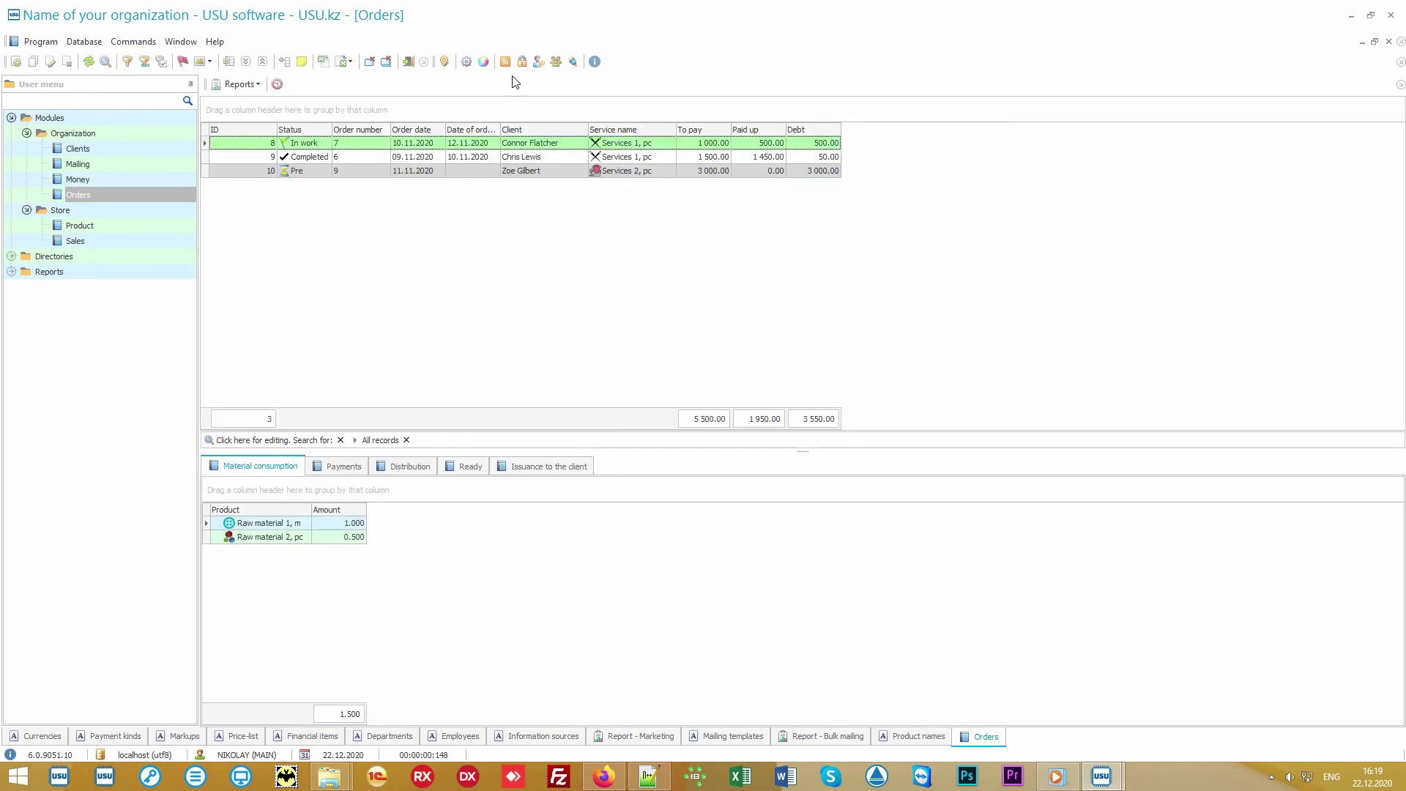
{"action": "right_click", "coordinate": [530, 251]}
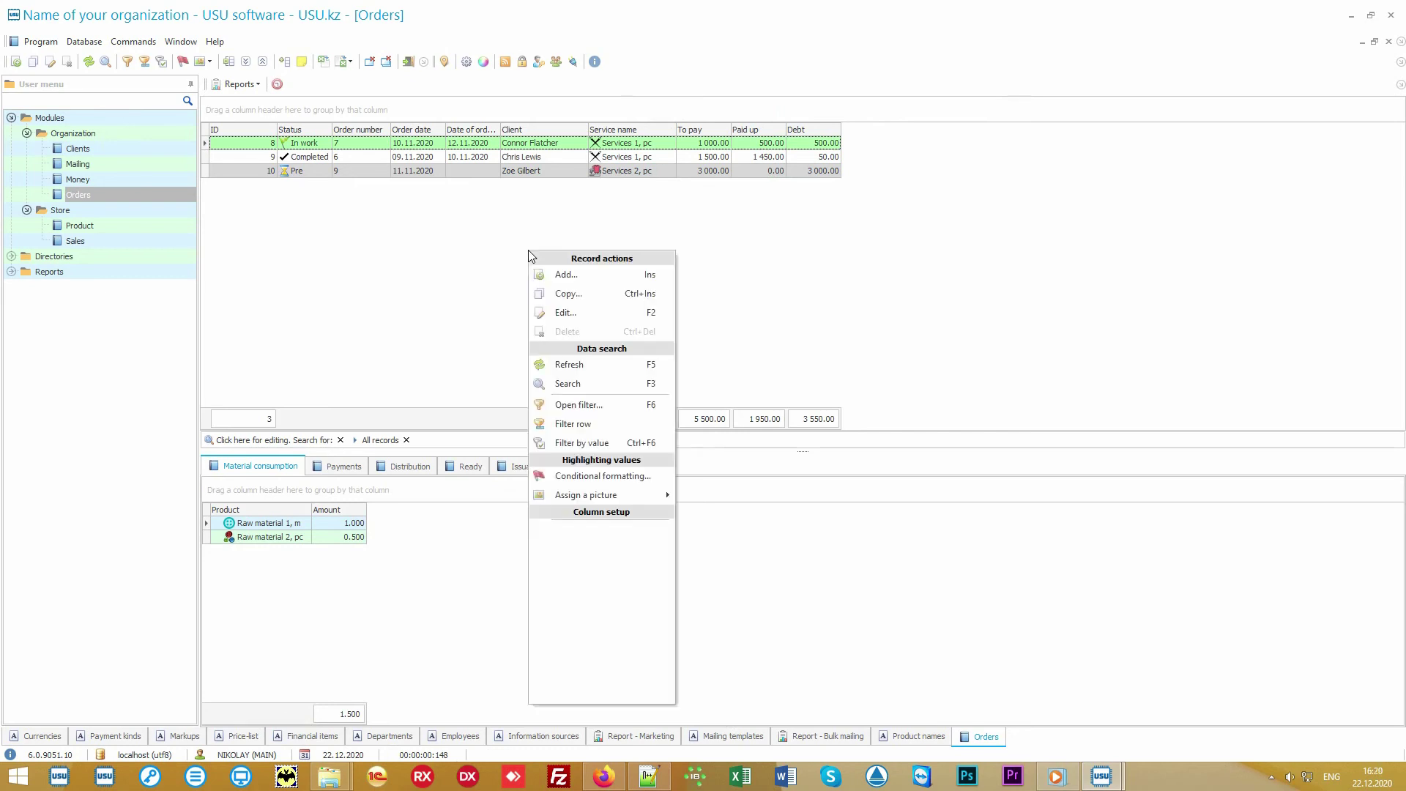
{"action": "left_click", "coordinate": [610, 282]}
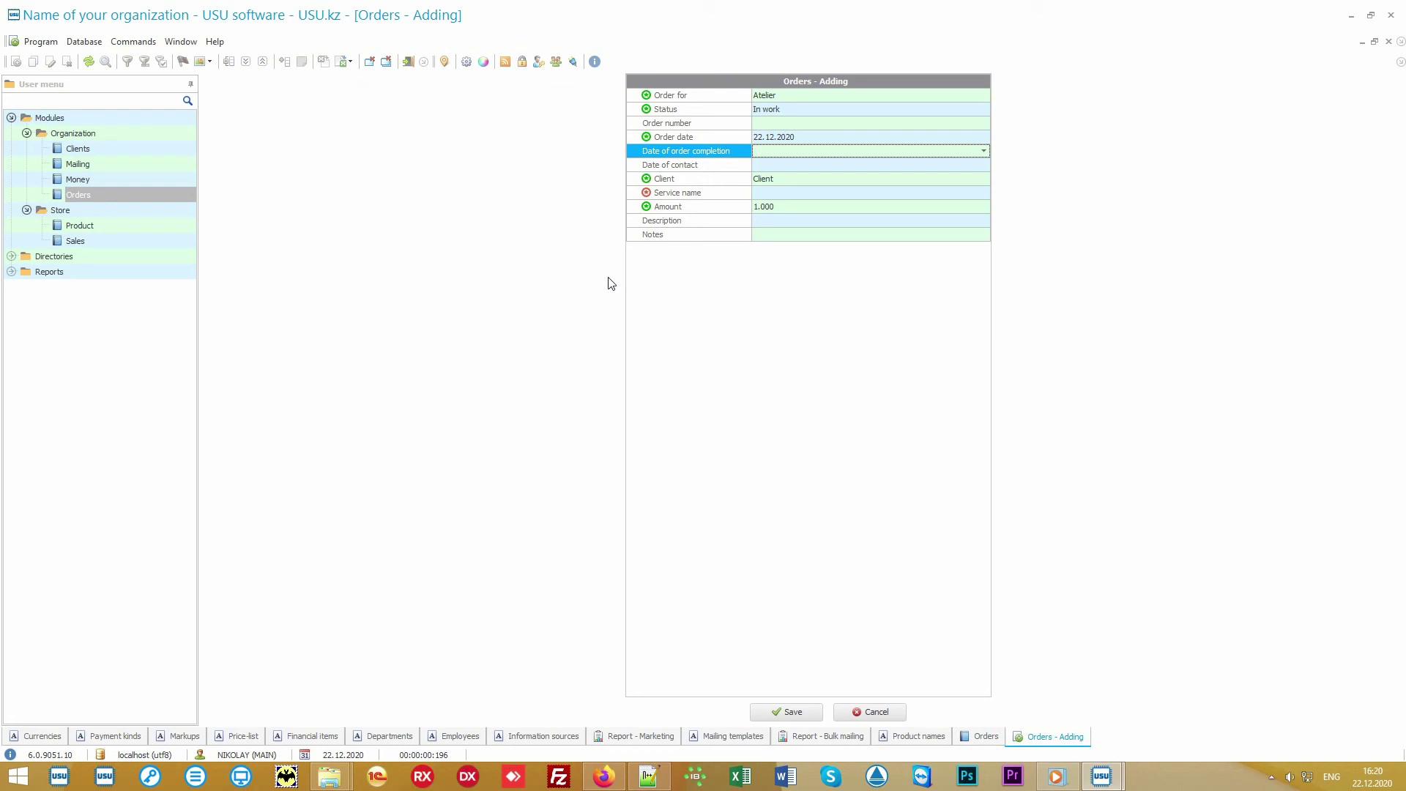
Step: Open the Clients list from the new order's Client field
{"action": "left_click", "coordinate": [693, 139]}
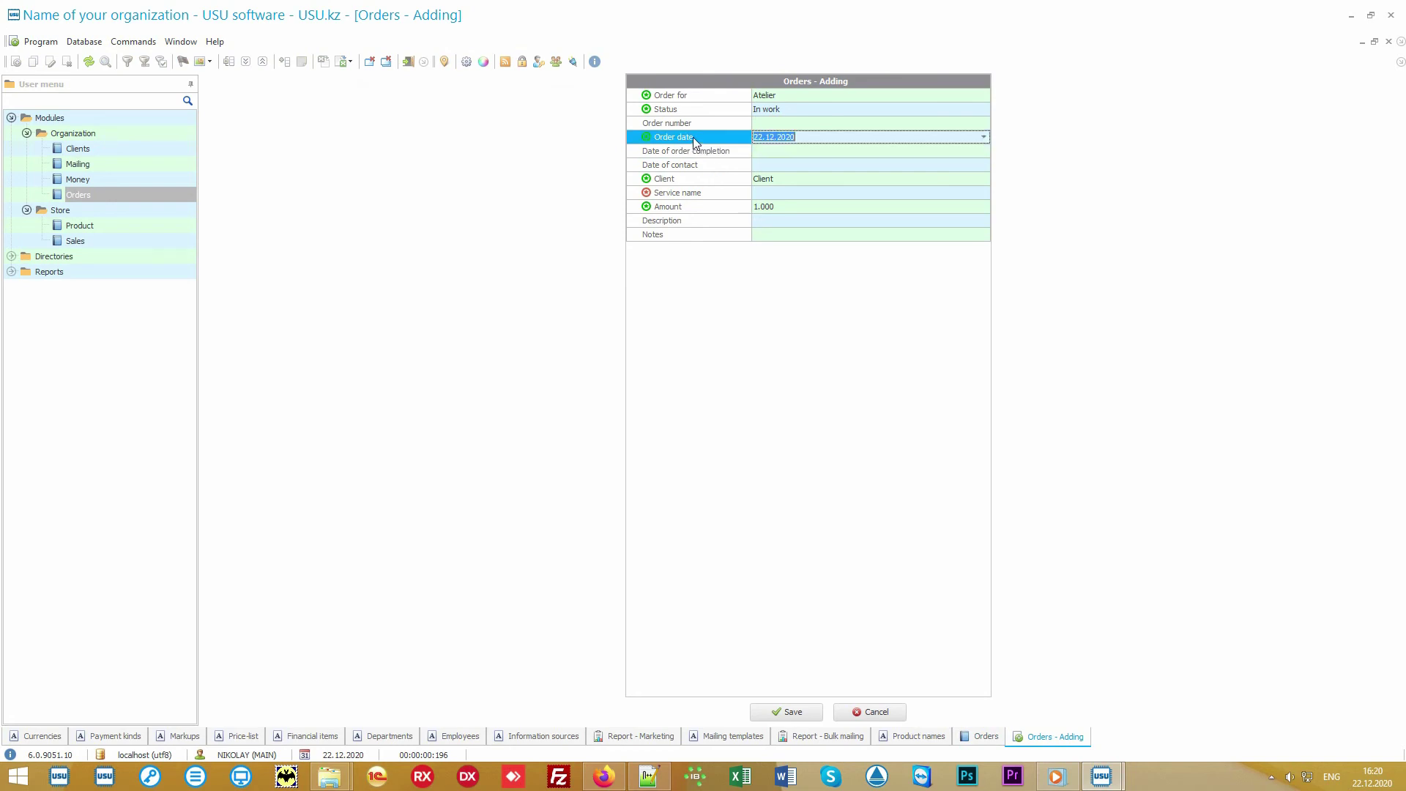
{"action": "left_click", "coordinate": [701, 114]}
{"action": "left_click", "coordinate": [701, 94]}
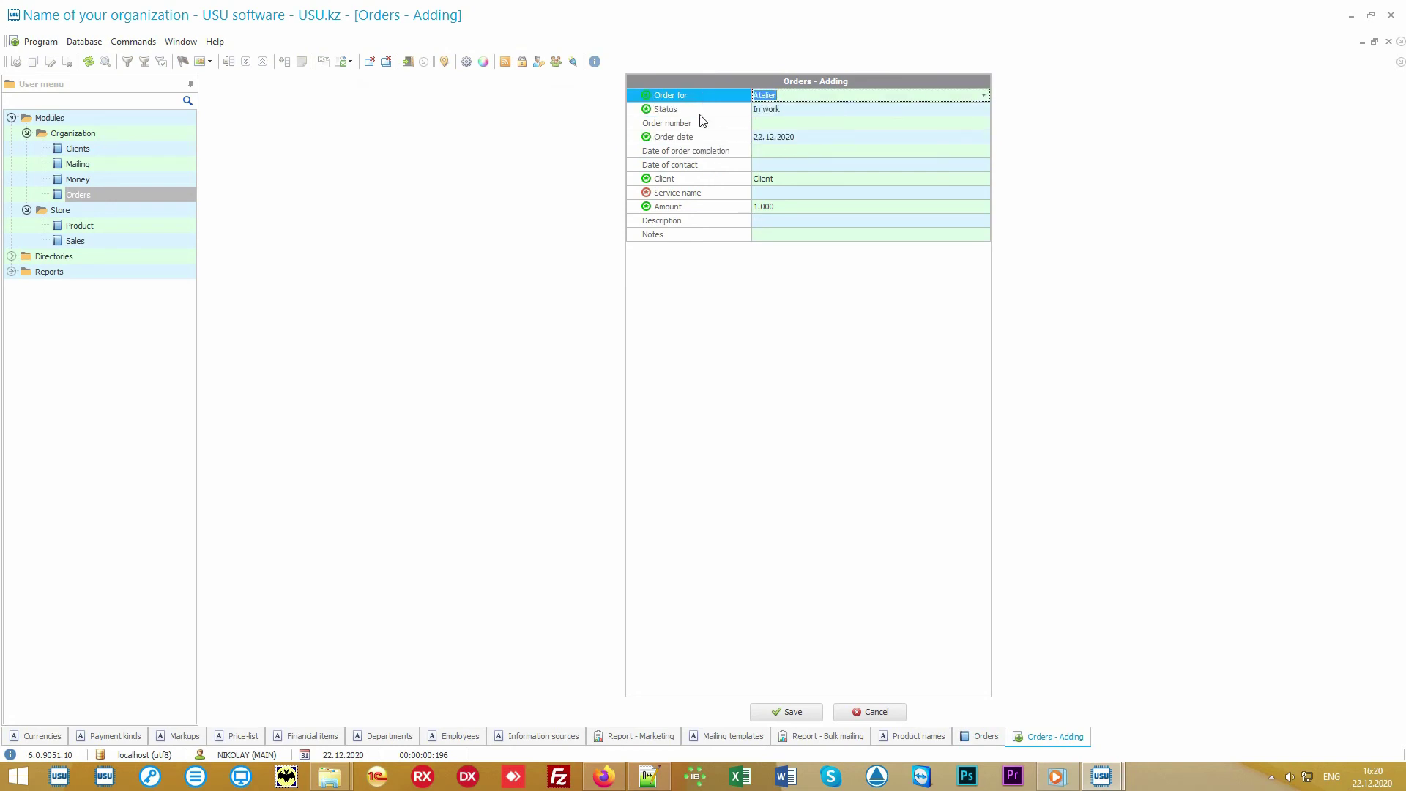
{"action": "left_click", "coordinate": [715, 182]}
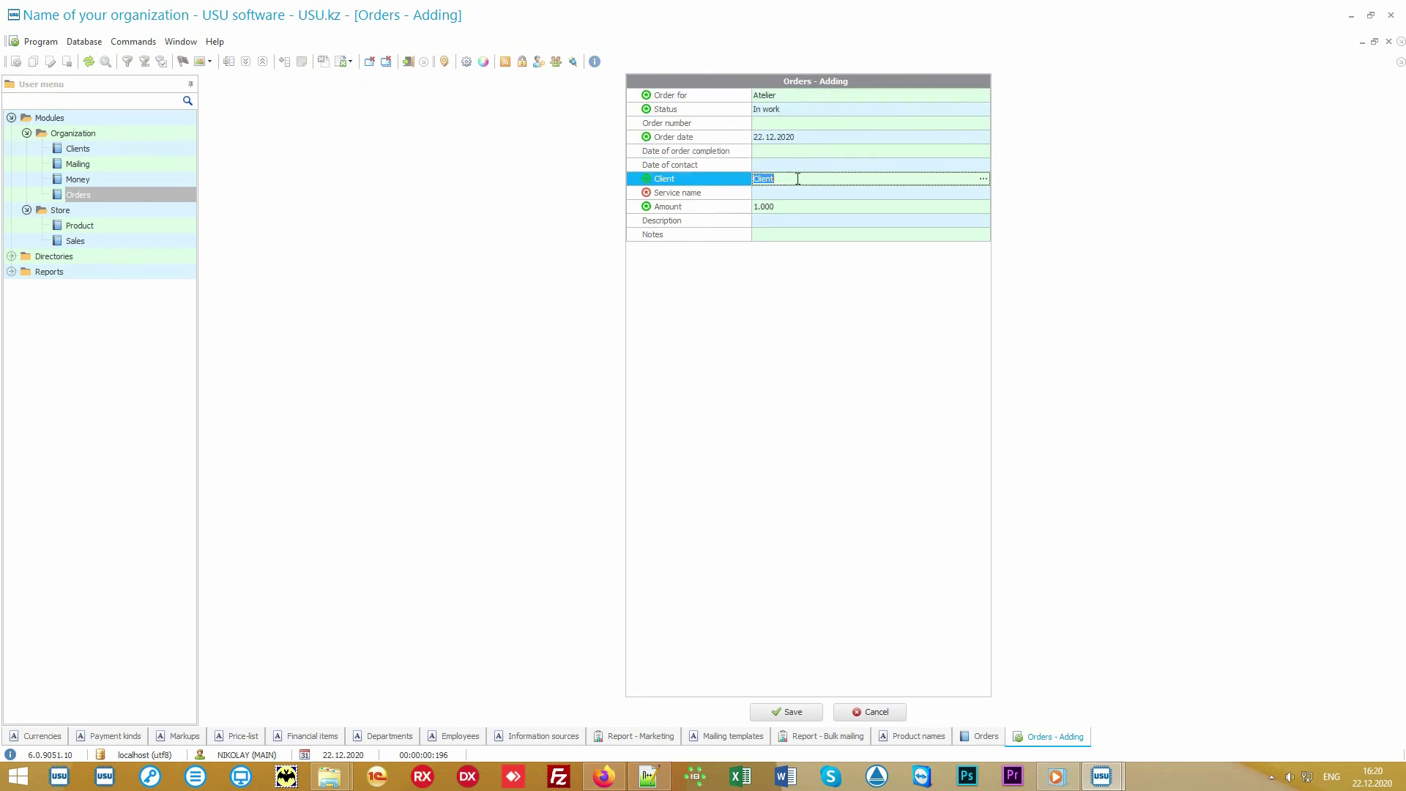
{"action": "left_click", "coordinate": [866, 182]}
{"action": "left_click", "coordinate": [983, 181]}
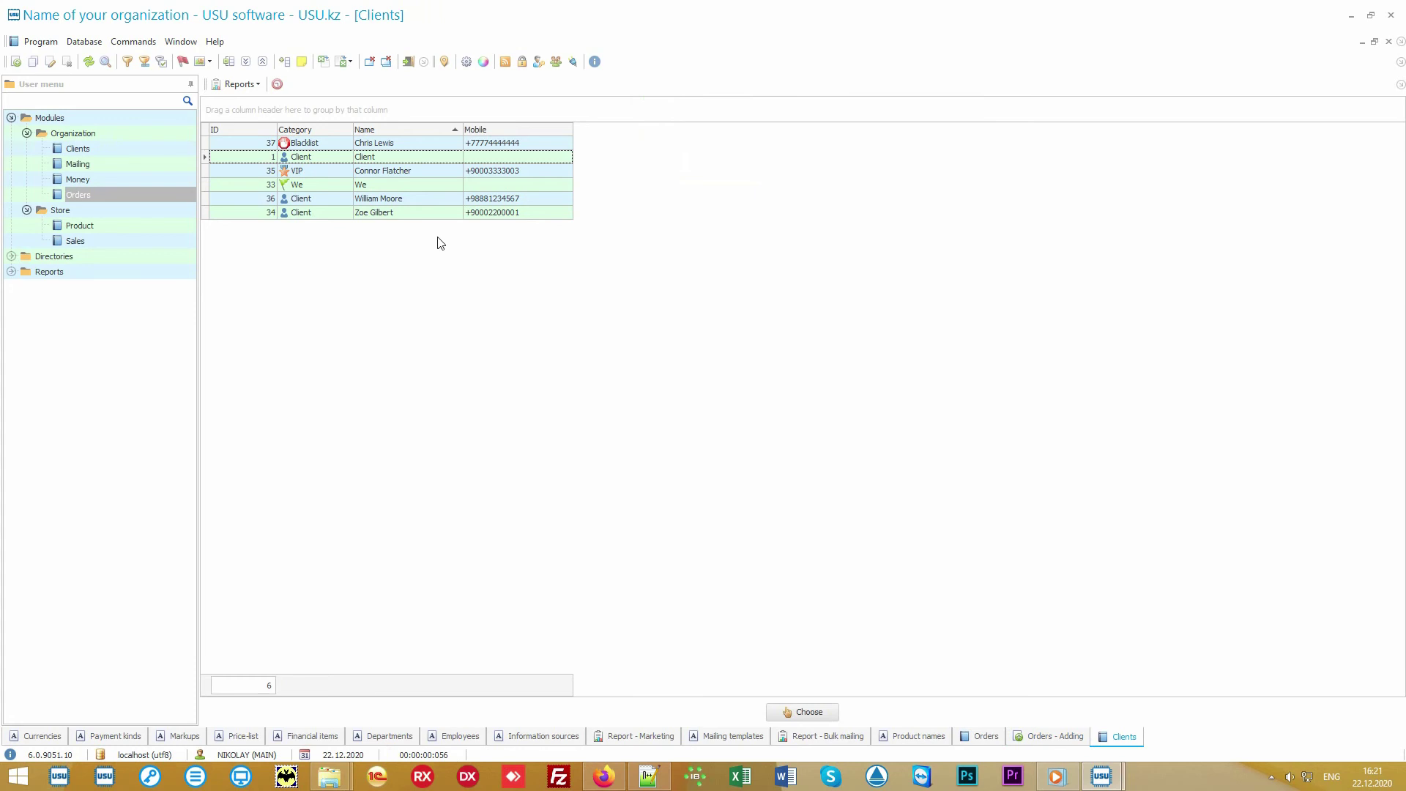
Step: Browse the client records, jumping to names starting with 'wi' and checking mobile number and category
{"action": "left_click", "coordinate": [424, 144]}
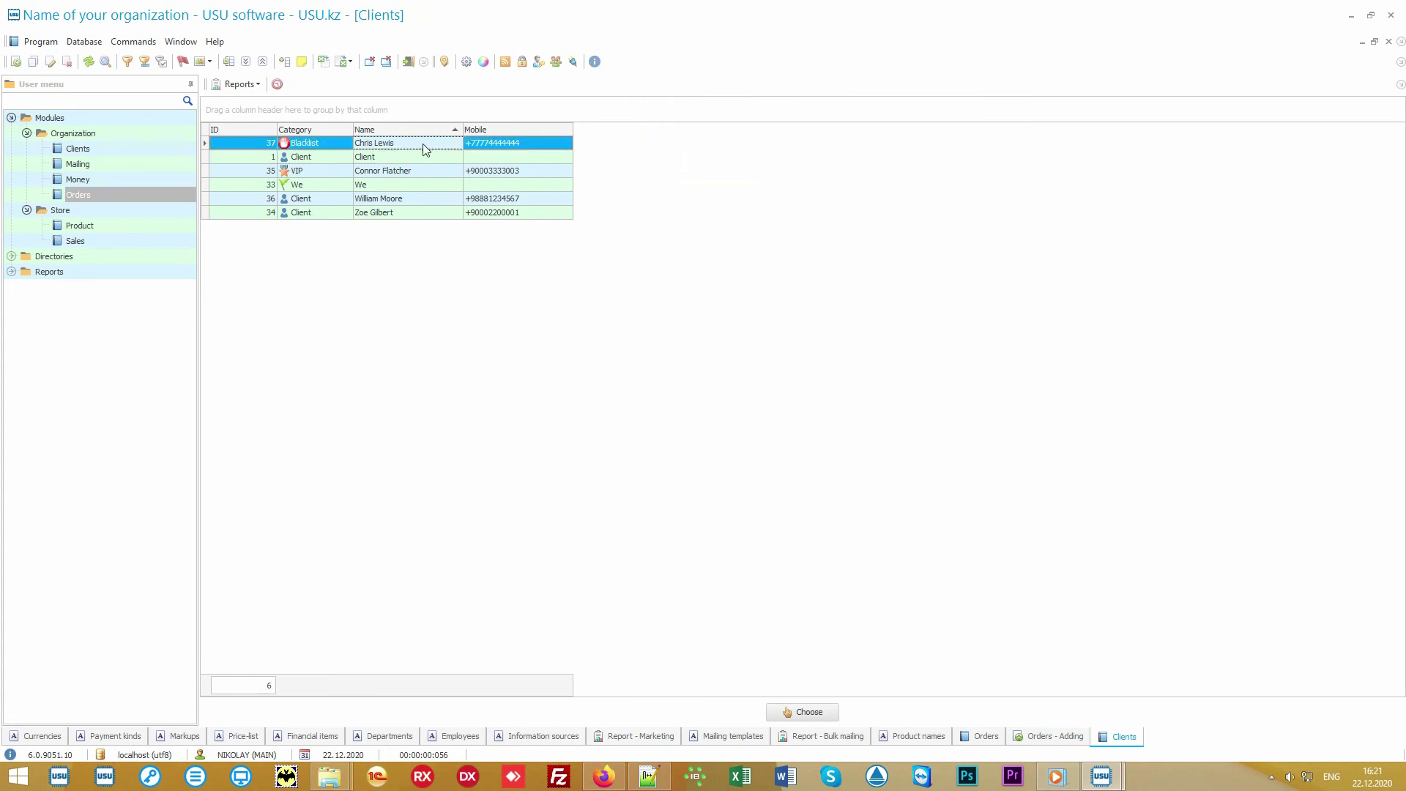
{"action": "key", "text": "w"}
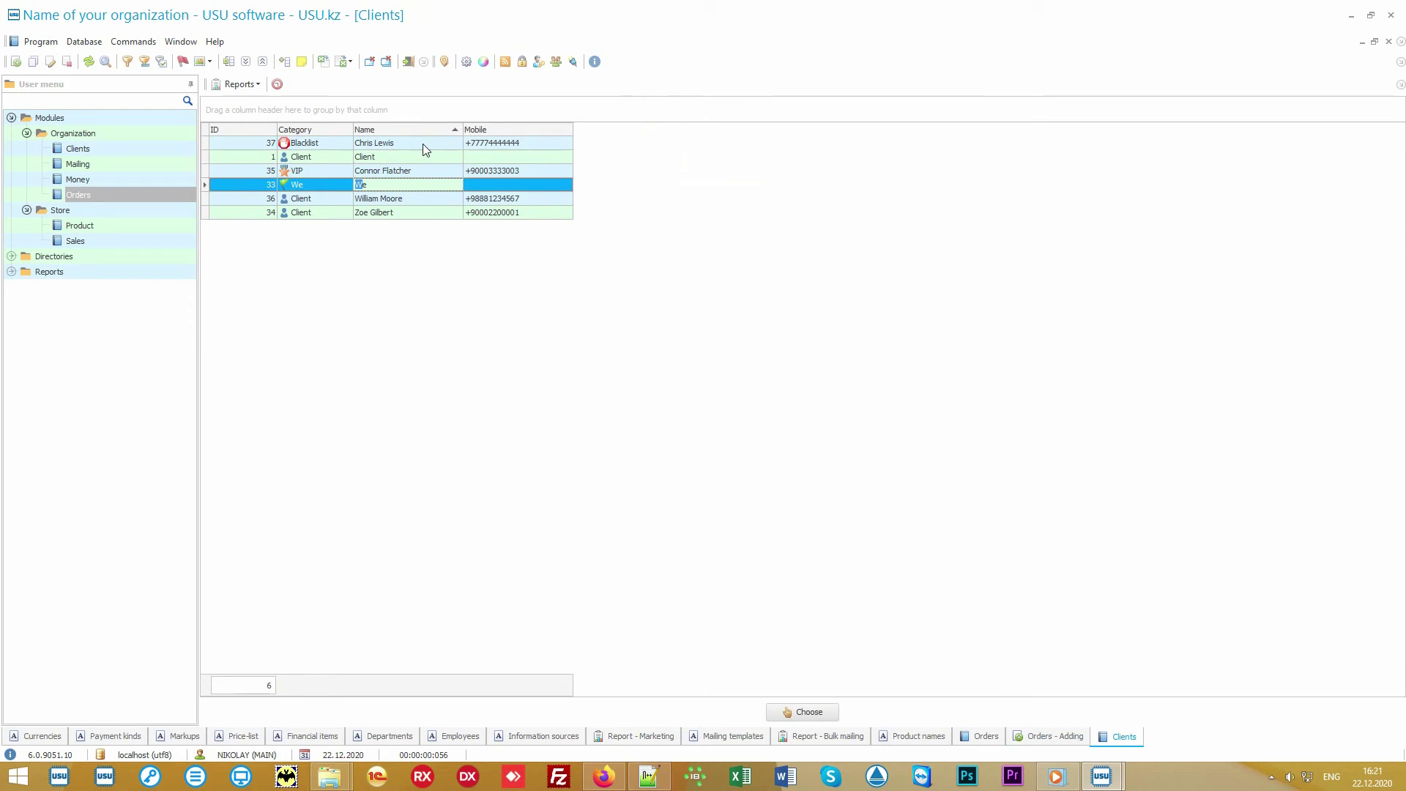
{"action": "key", "text": "i"}
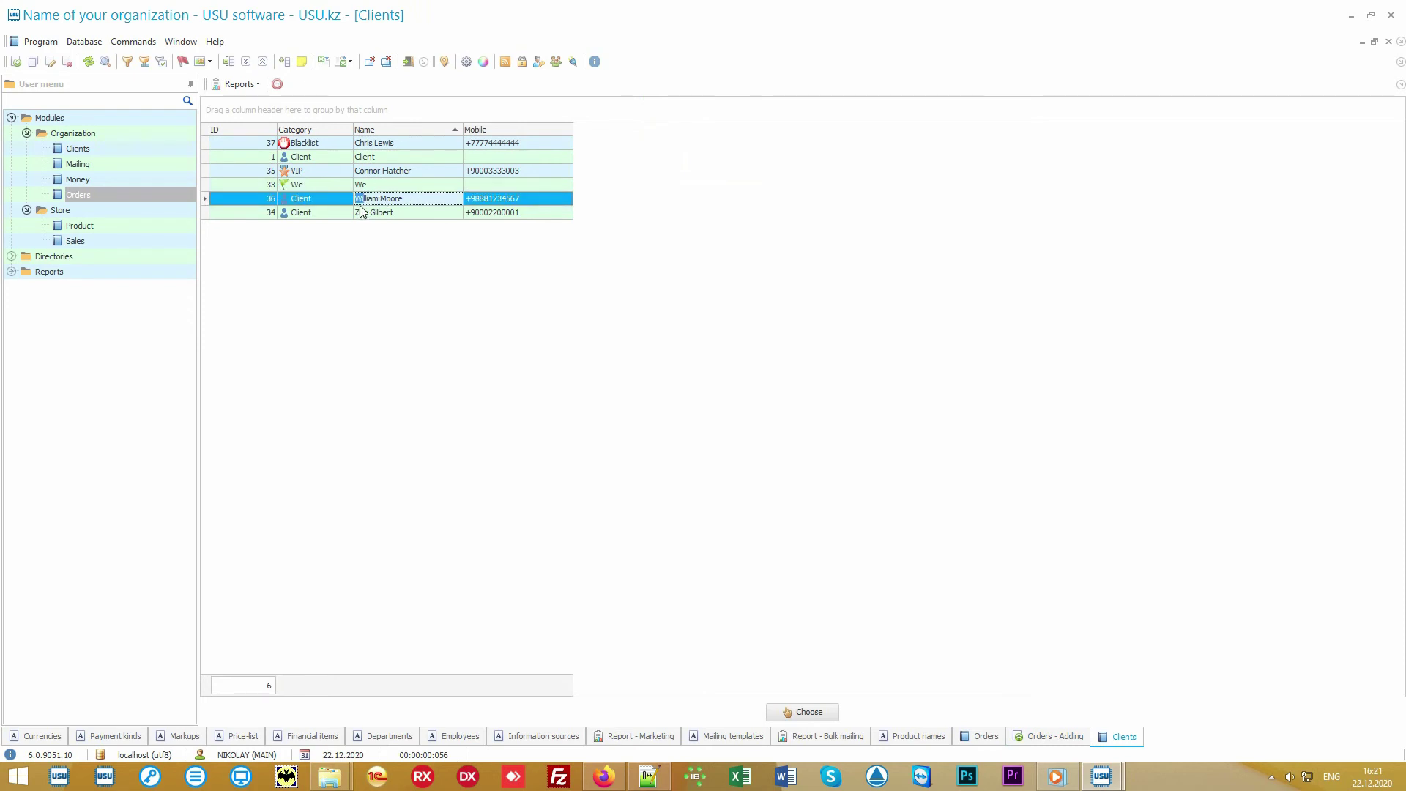
{"action": "left_click", "coordinate": [519, 200]}
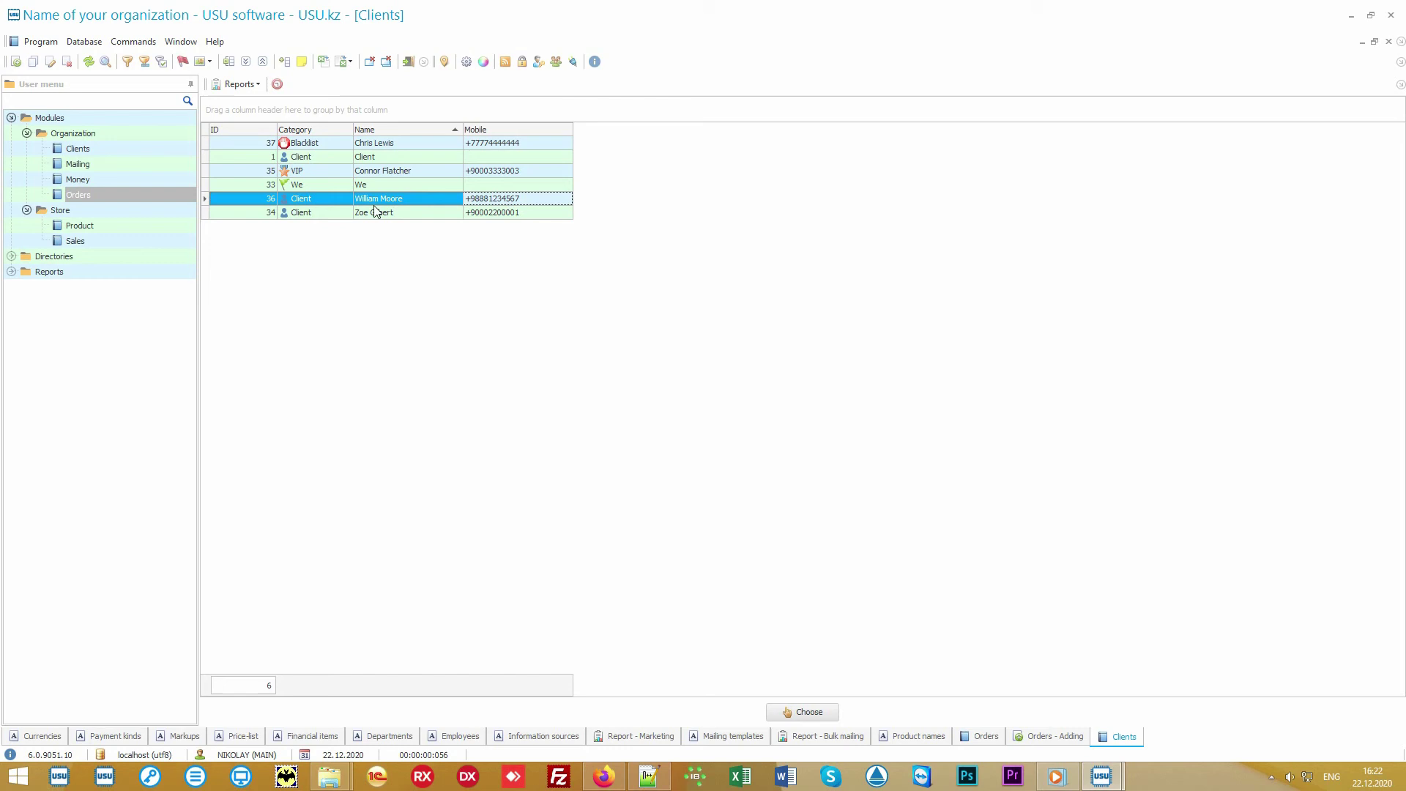
{"action": "left_click", "coordinate": [332, 202]}
{"action": "left_click", "coordinate": [329, 174]}
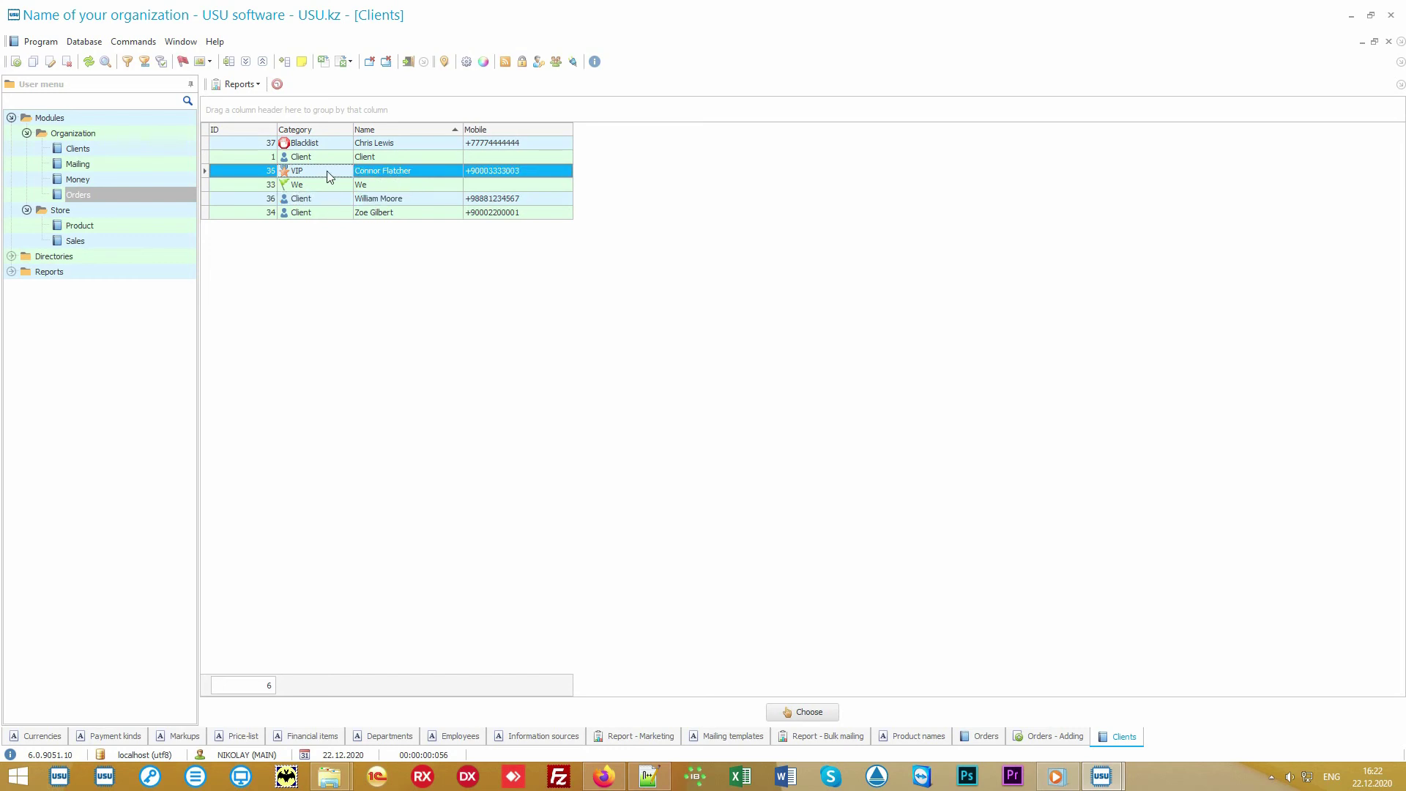
{"action": "left_click", "coordinate": [330, 145]}
Step: Show the Awards pictures for the VIP client record, then close them without assigning one
{"action": "right_click", "coordinate": [316, 172]}
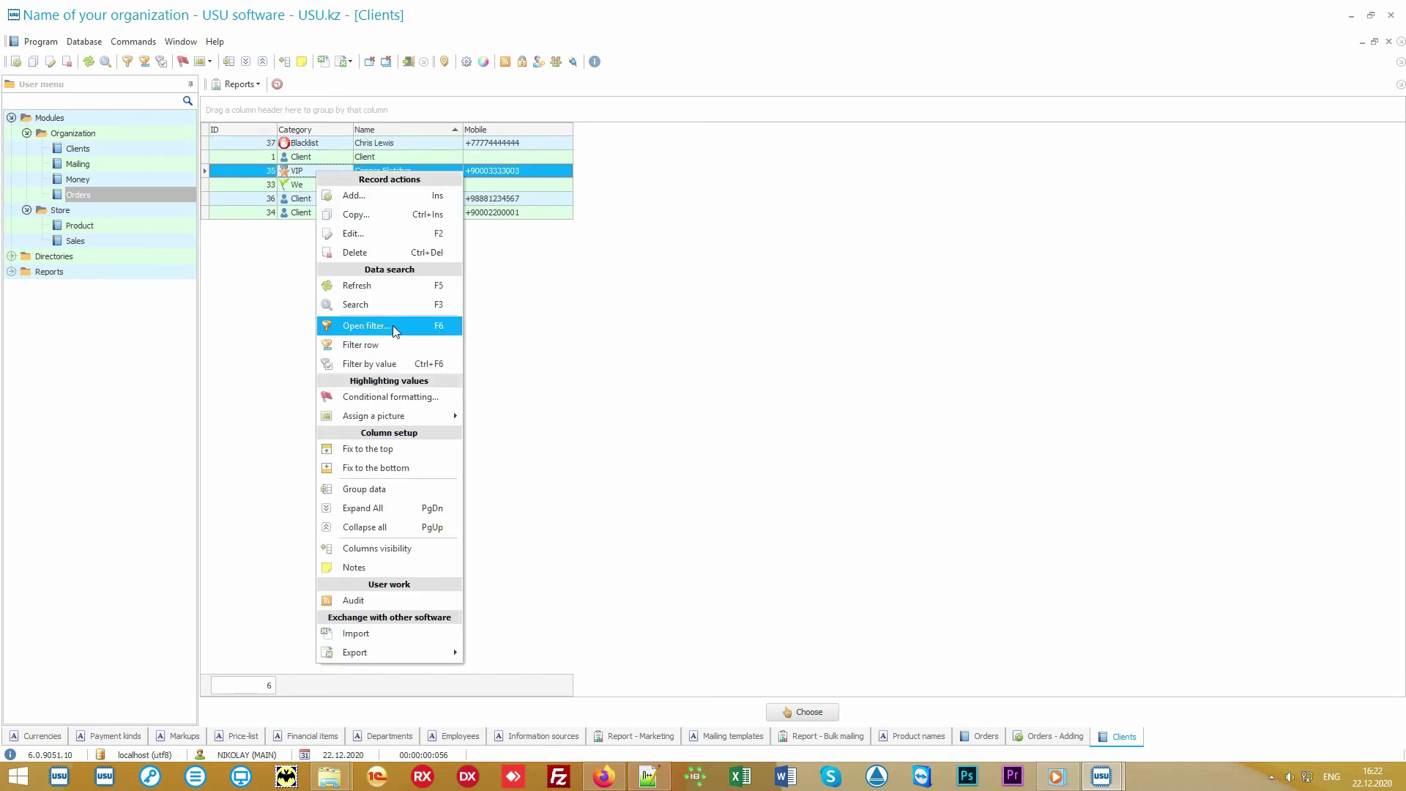
{"action": "mouse_move", "coordinate": [426, 414]}
{"action": "left_click", "coordinate": [483, 458]}
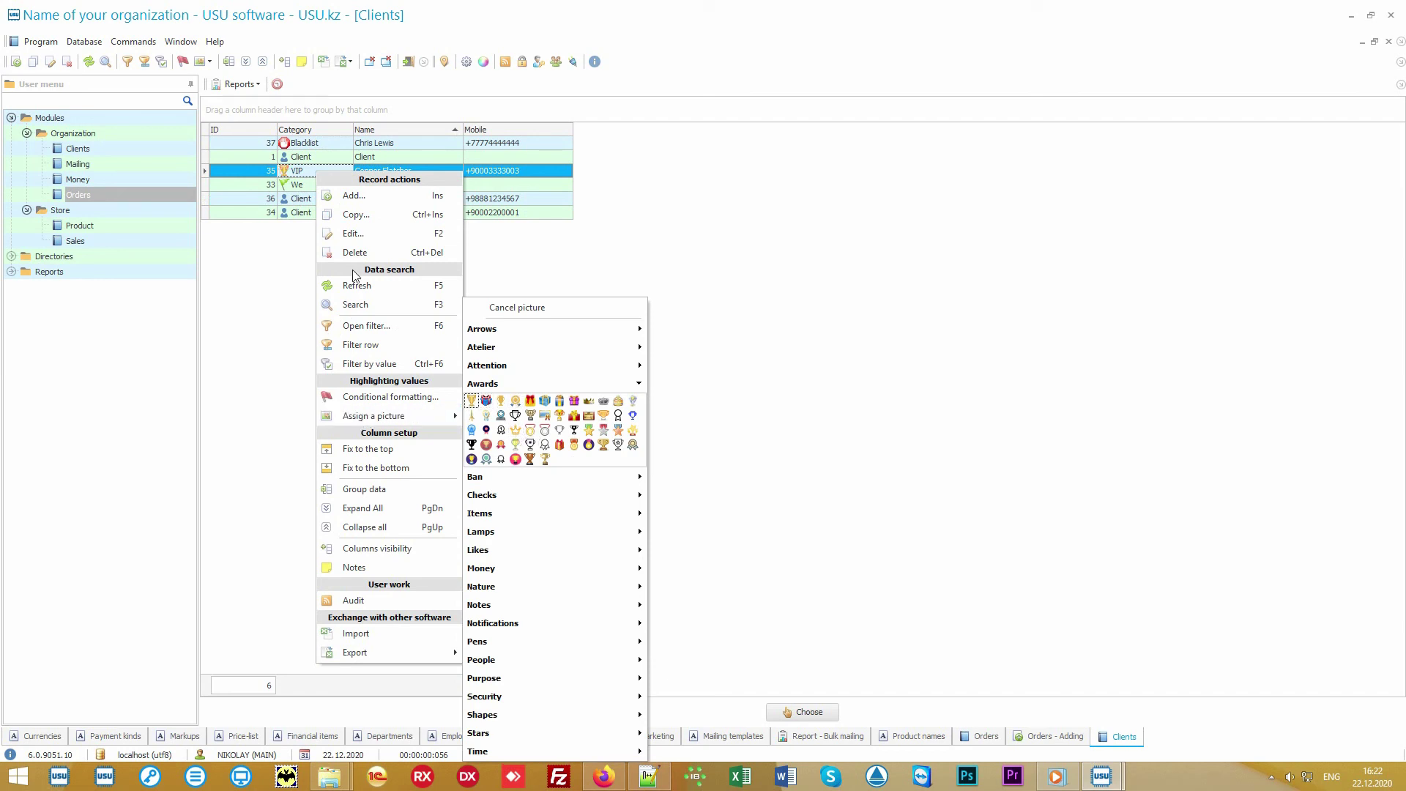
{"action": "left_click", "coordinate": [308, 169]}
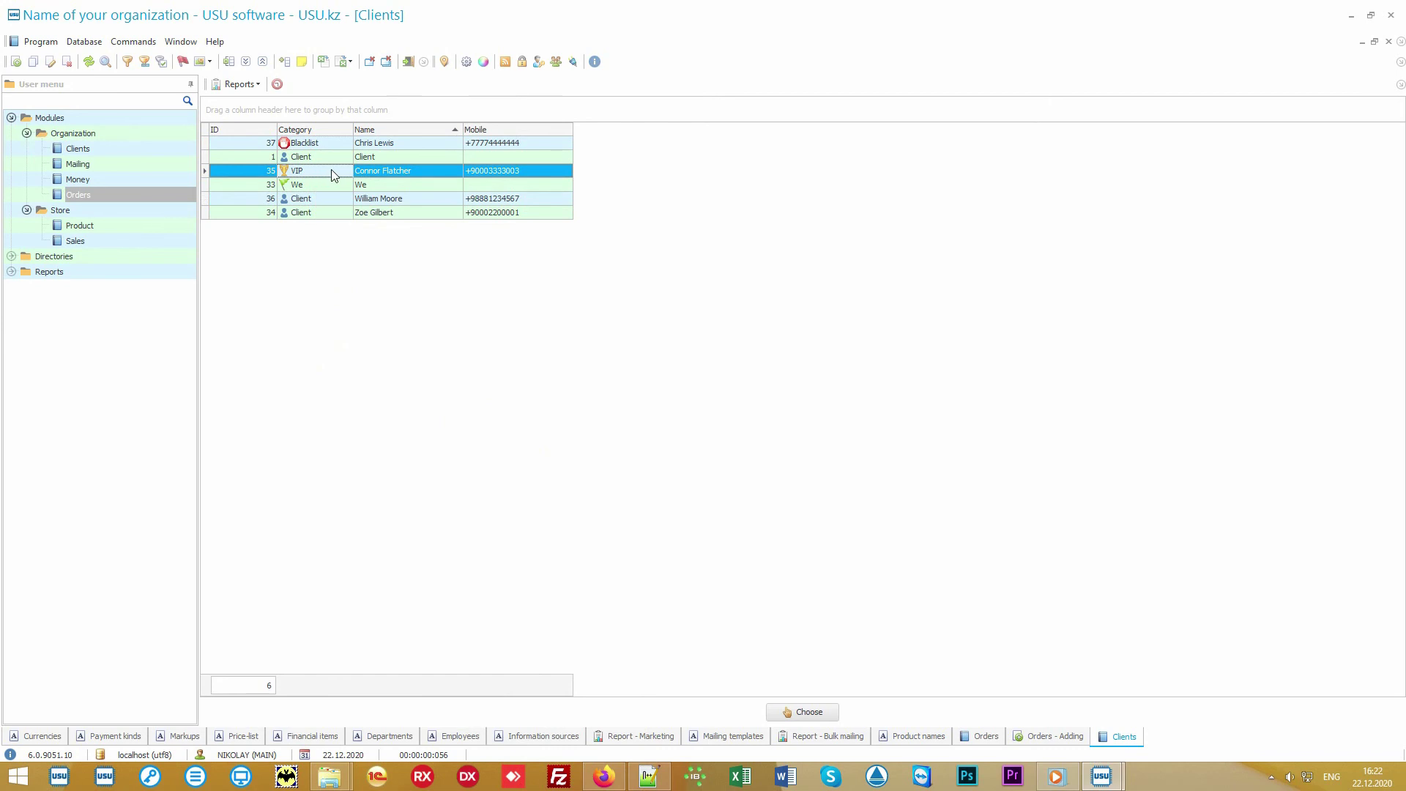
Step: Add a client named 'New client' with a mobile number and choose it as the order's client
{"action": "right_click", "coordinate": [382, 249]}
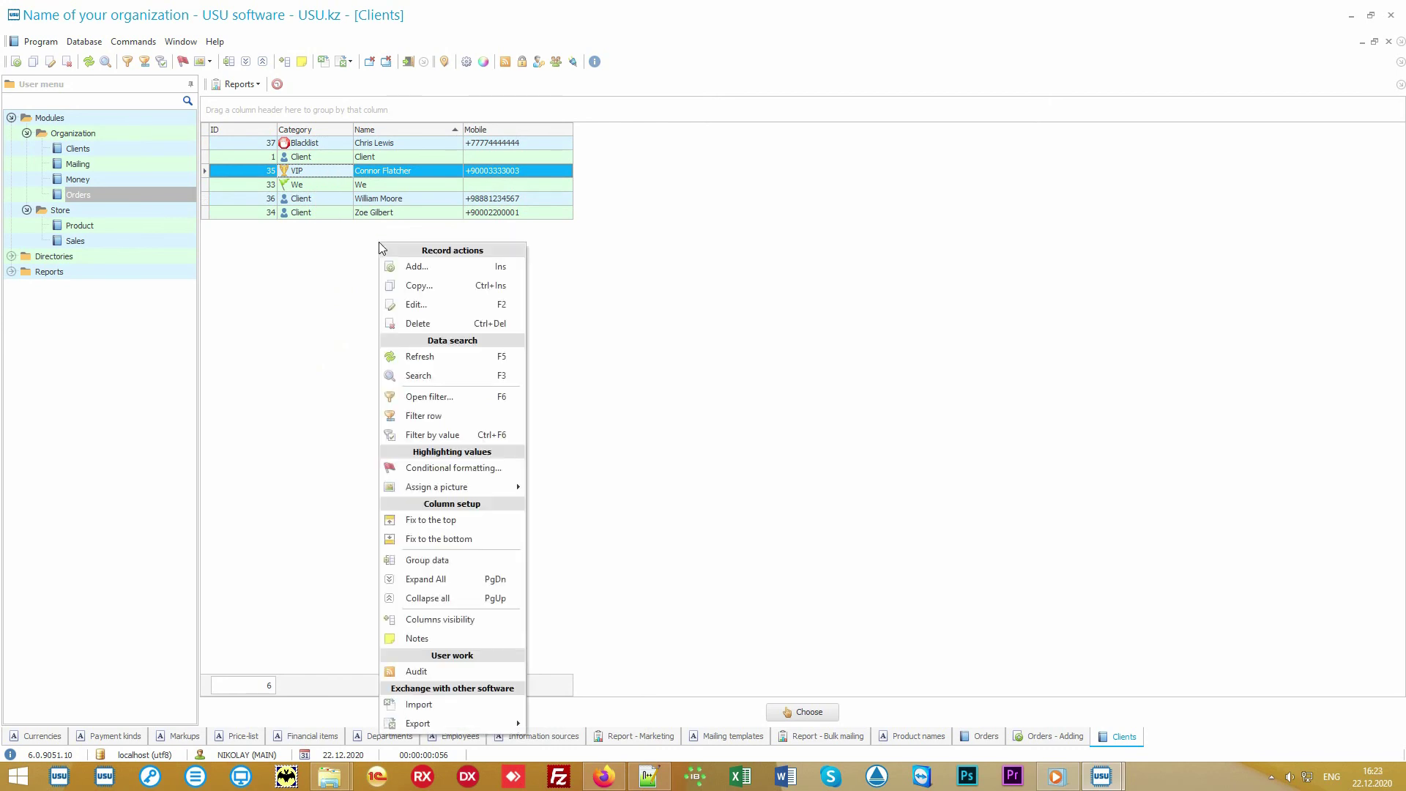
{"action": "left_click", "coordinate": [454, 274]}
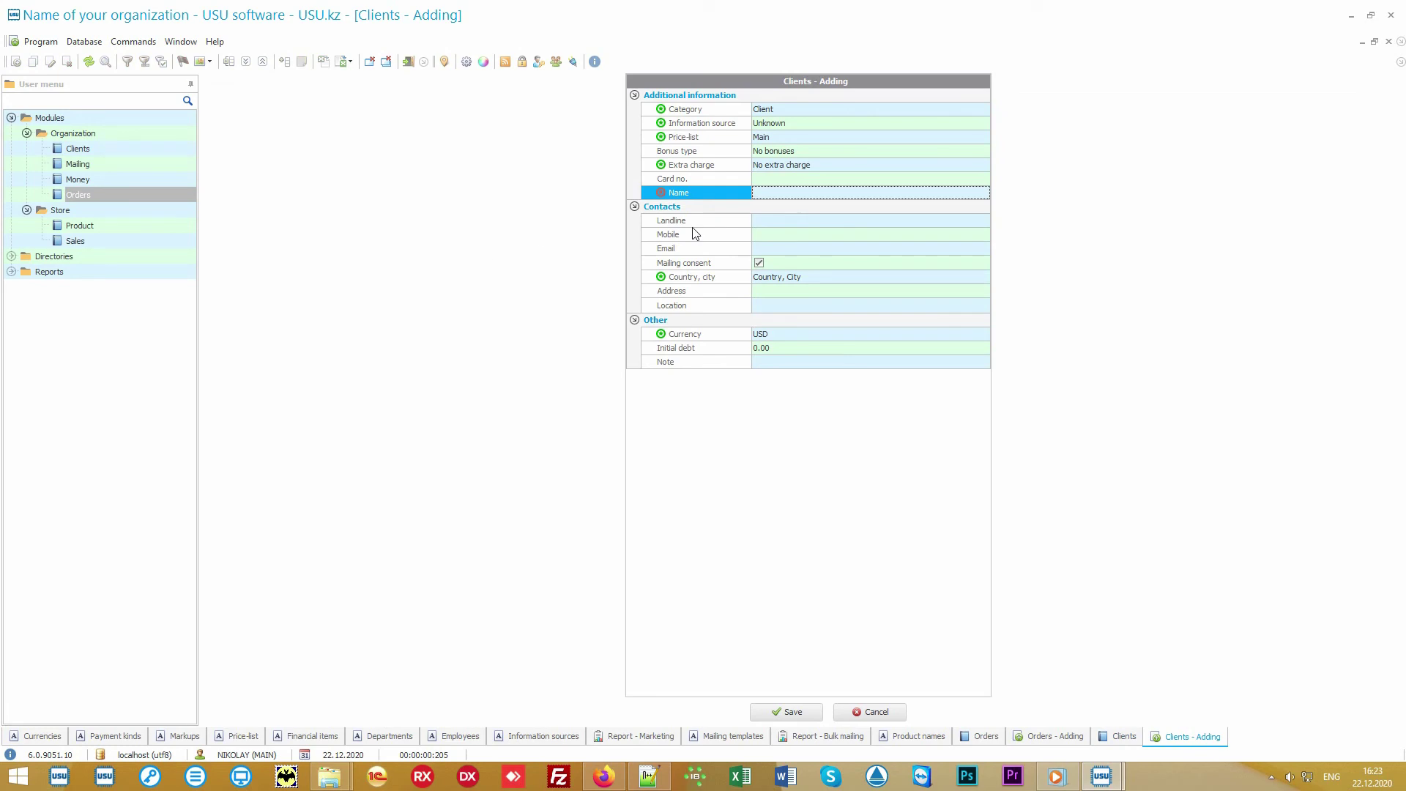
{"action": "type", "text": "New client"}
{"action": "left_click", "coordinate": [785, 233]}
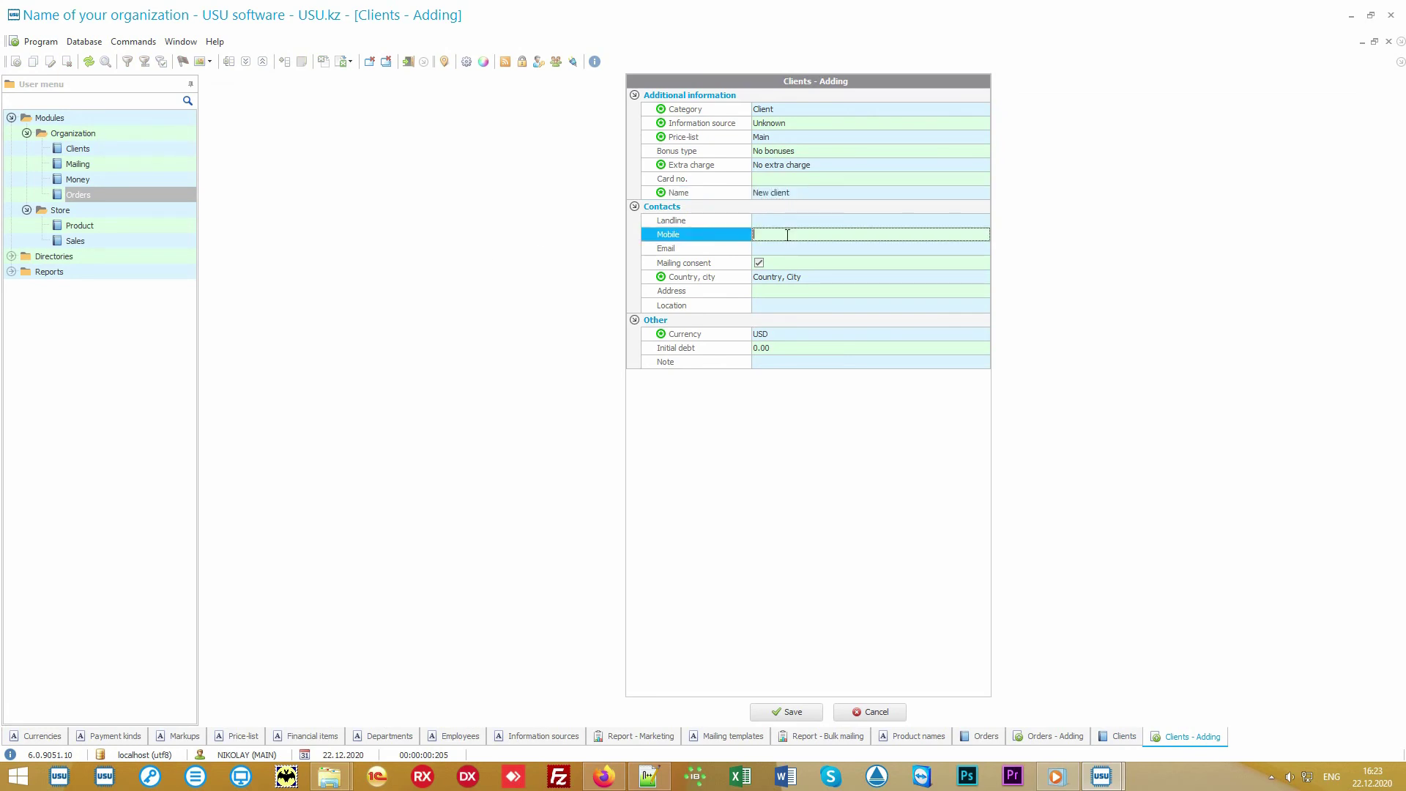
{"action": "type", "text": "+99999999999"}
{"action": "left_click", "coordinate": [790, 712]}
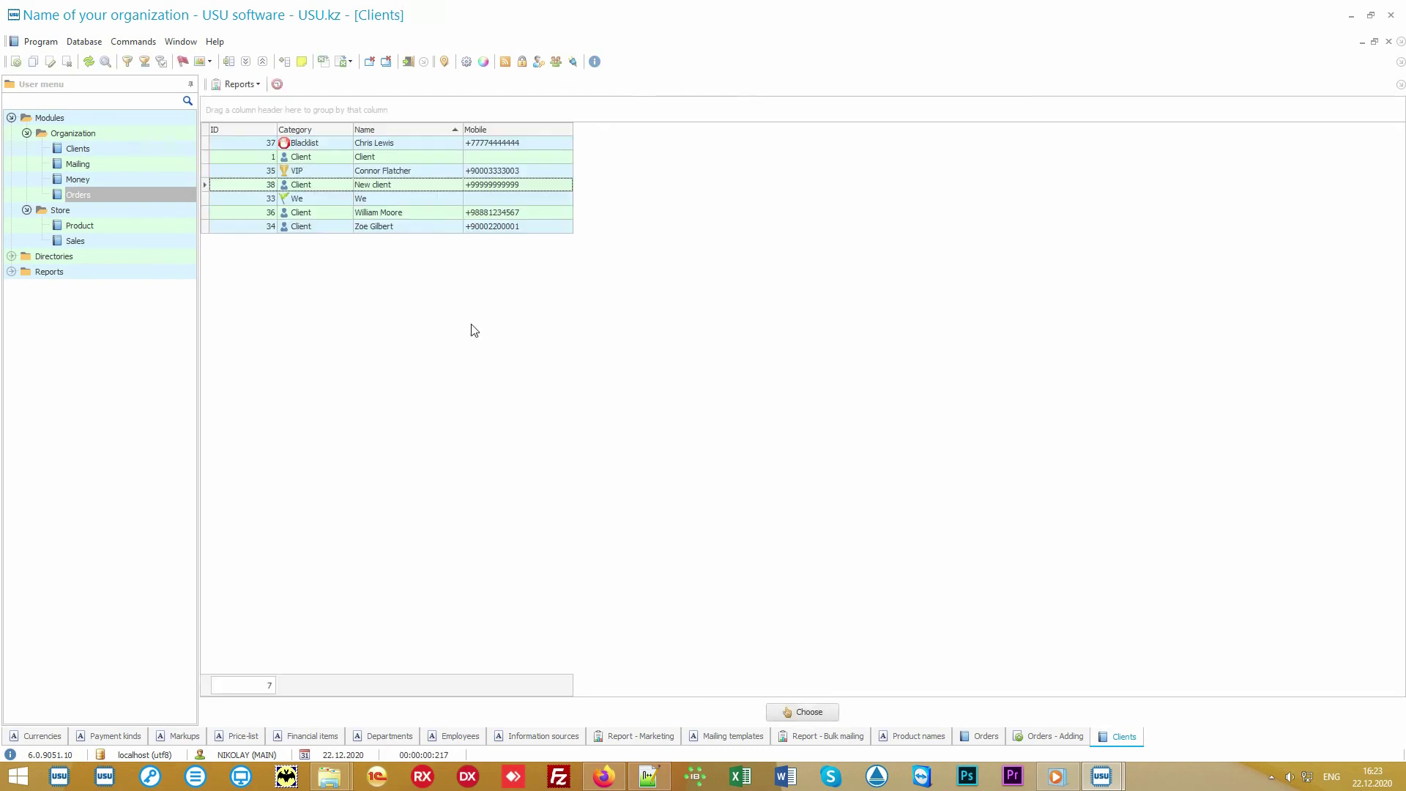
{"action": "left_click", "coordinate": [427, 186]}
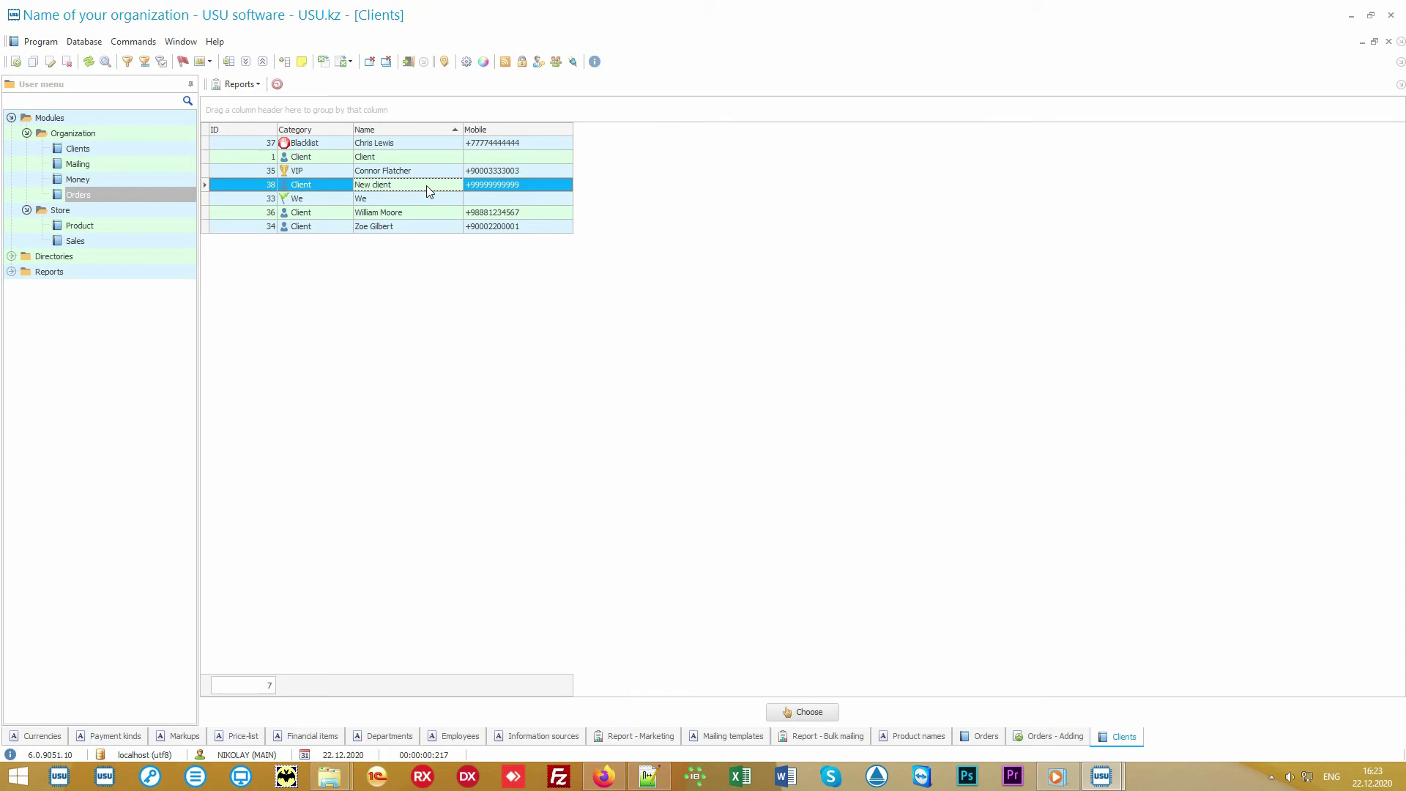
{"action": "left_click", "coordinate": [810, 712]}
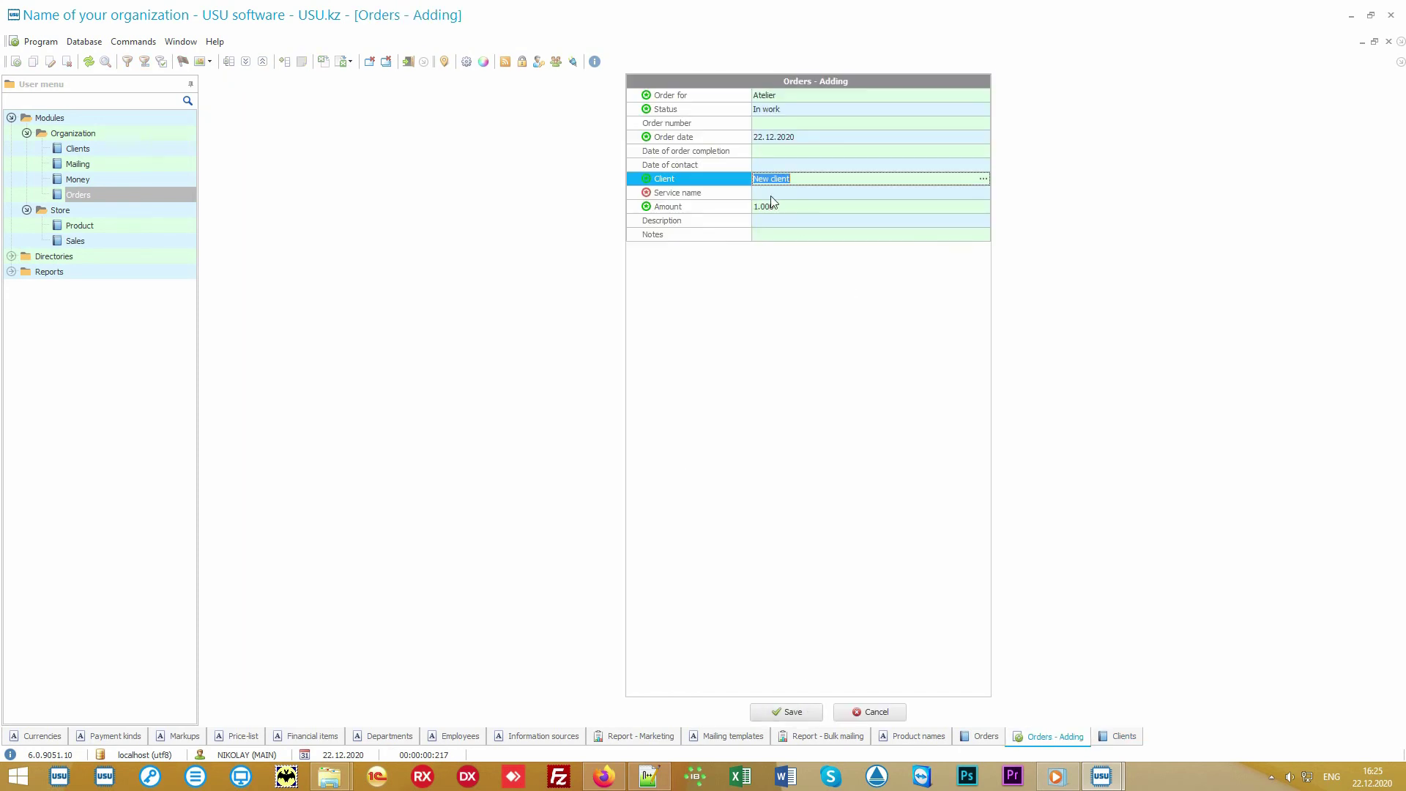
Step: Set the order's service to Services 1 with the description 'Wedding dress'
{"action": "left_click", "coordinate": [810, 192]}
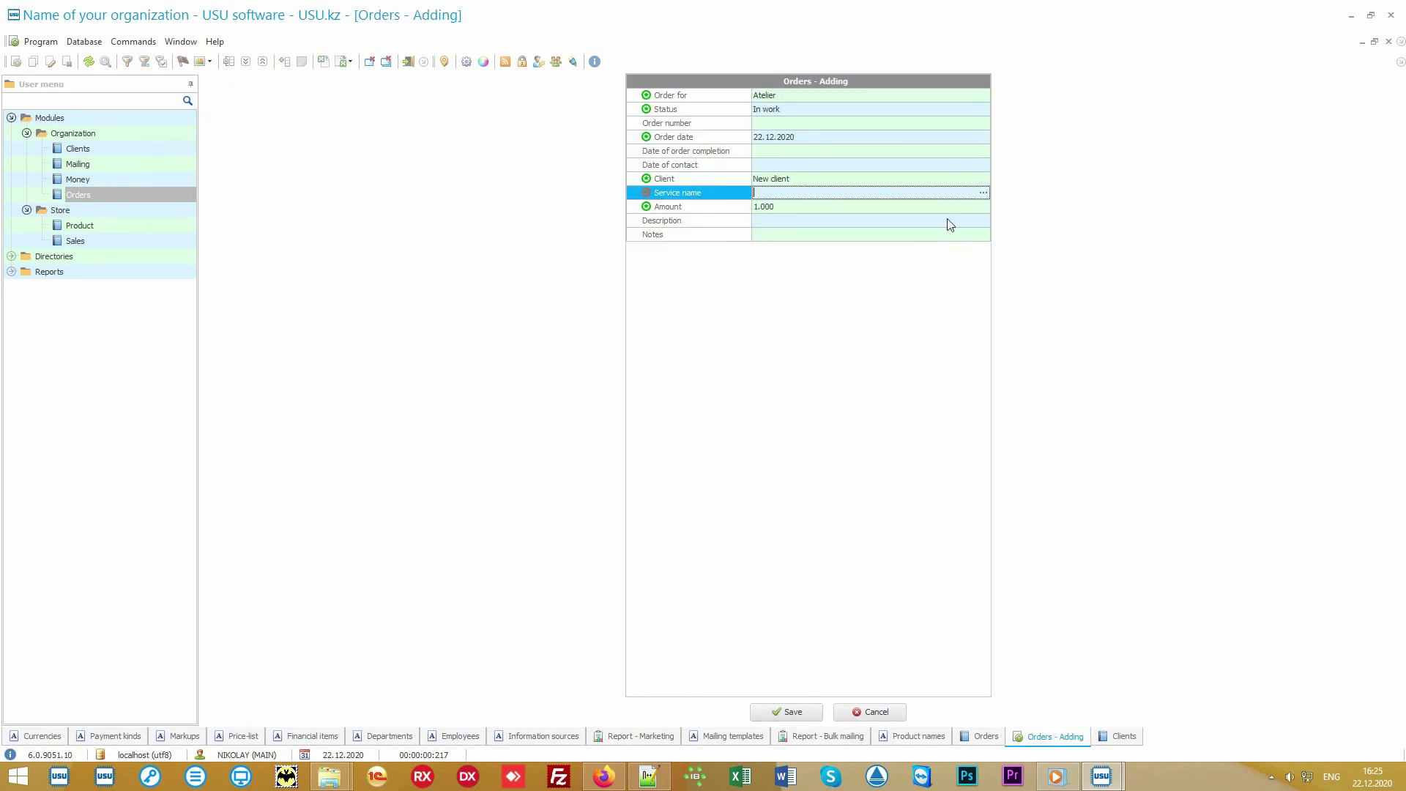
{"action": "left_click", "coordinate": [983, 192]}
{"action": "double_click", "coordinate": [367, 229]}
{"action": "left_click", "coordinate": [795, 222]}
{"action": "type", "text": "Wedding dress"}
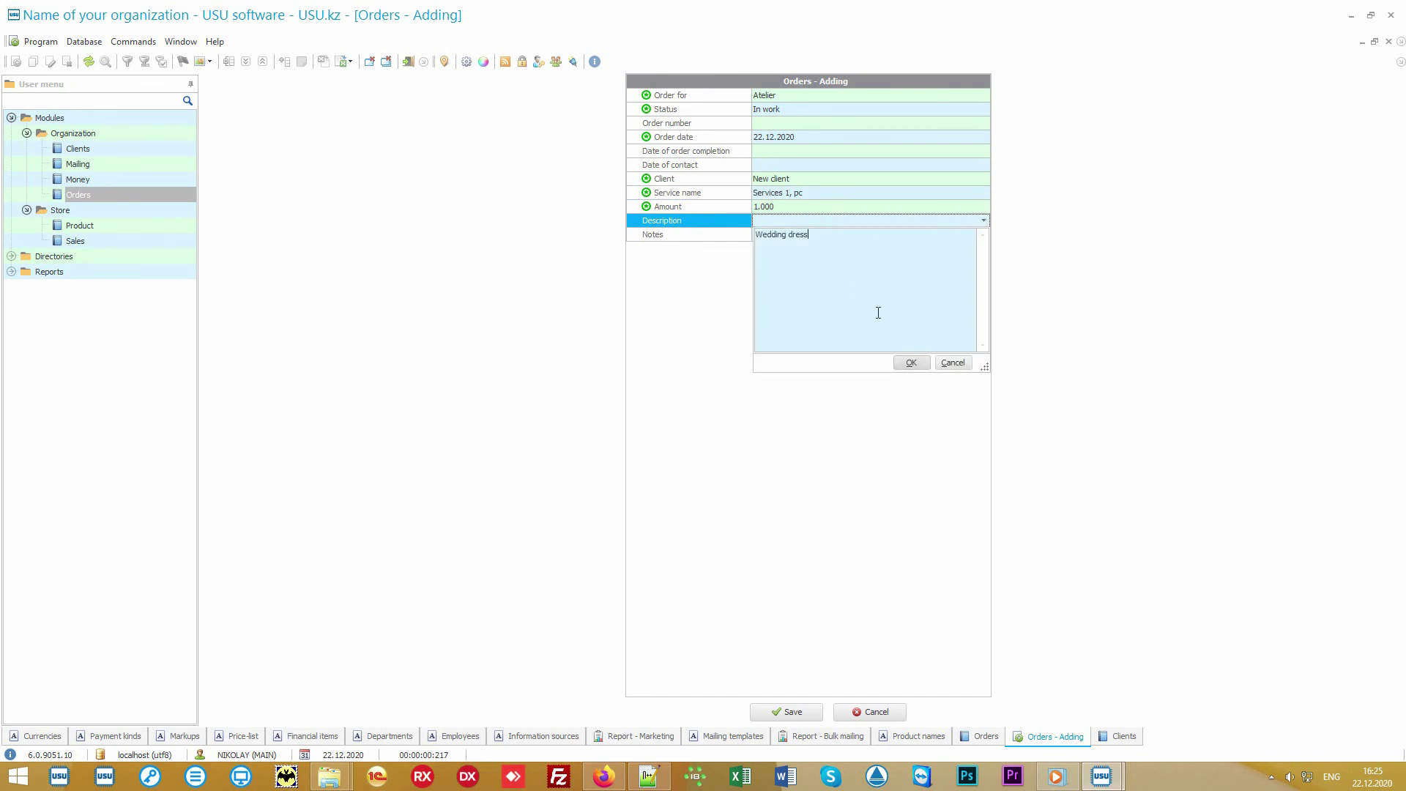
{"action": "left_click", "coordinate": [913, 363]}
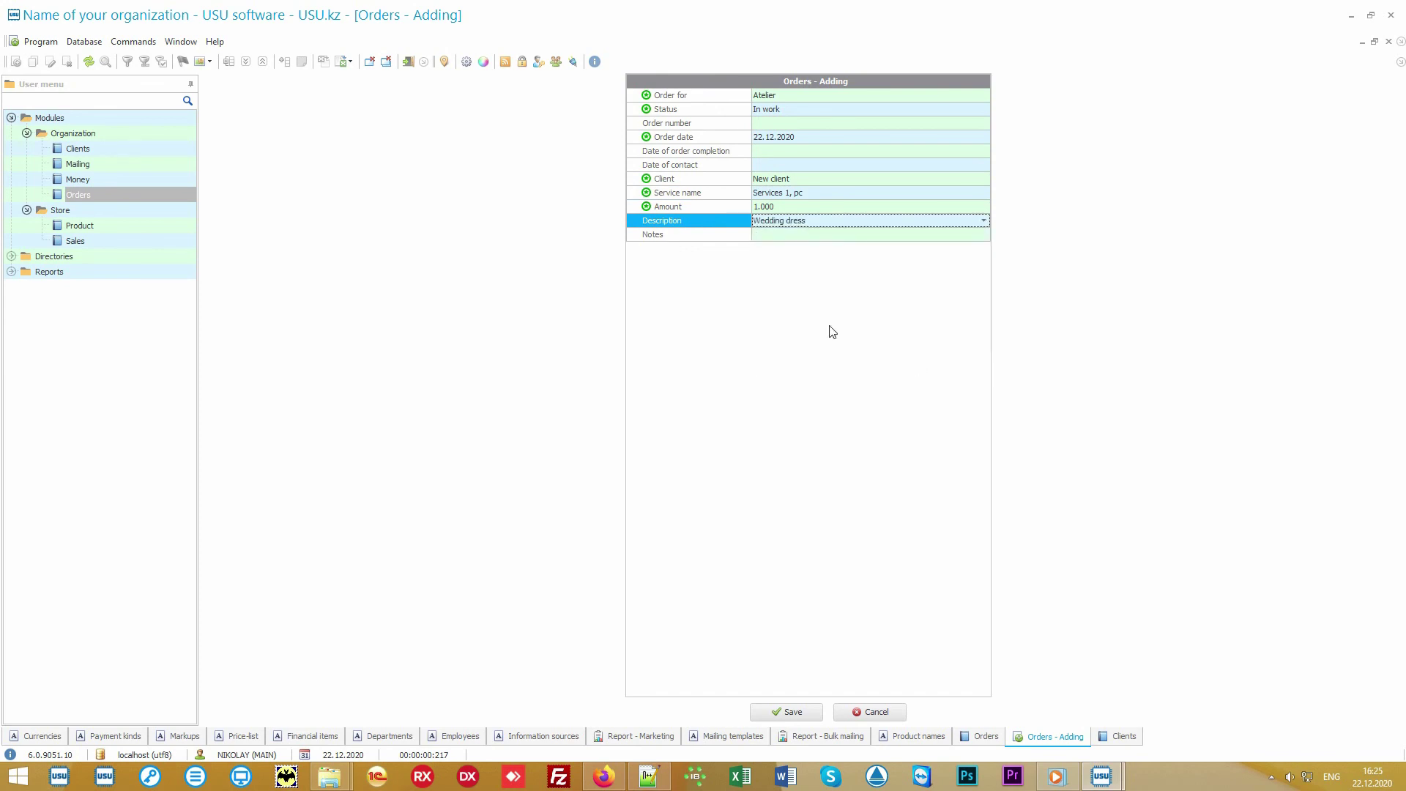
Step: Set the completion date to 29.12.2020 and save the order
{"action": "left_click", "coordinate": [815, 151]}
{"action": "left_click", "coordinate": [984, 150]}
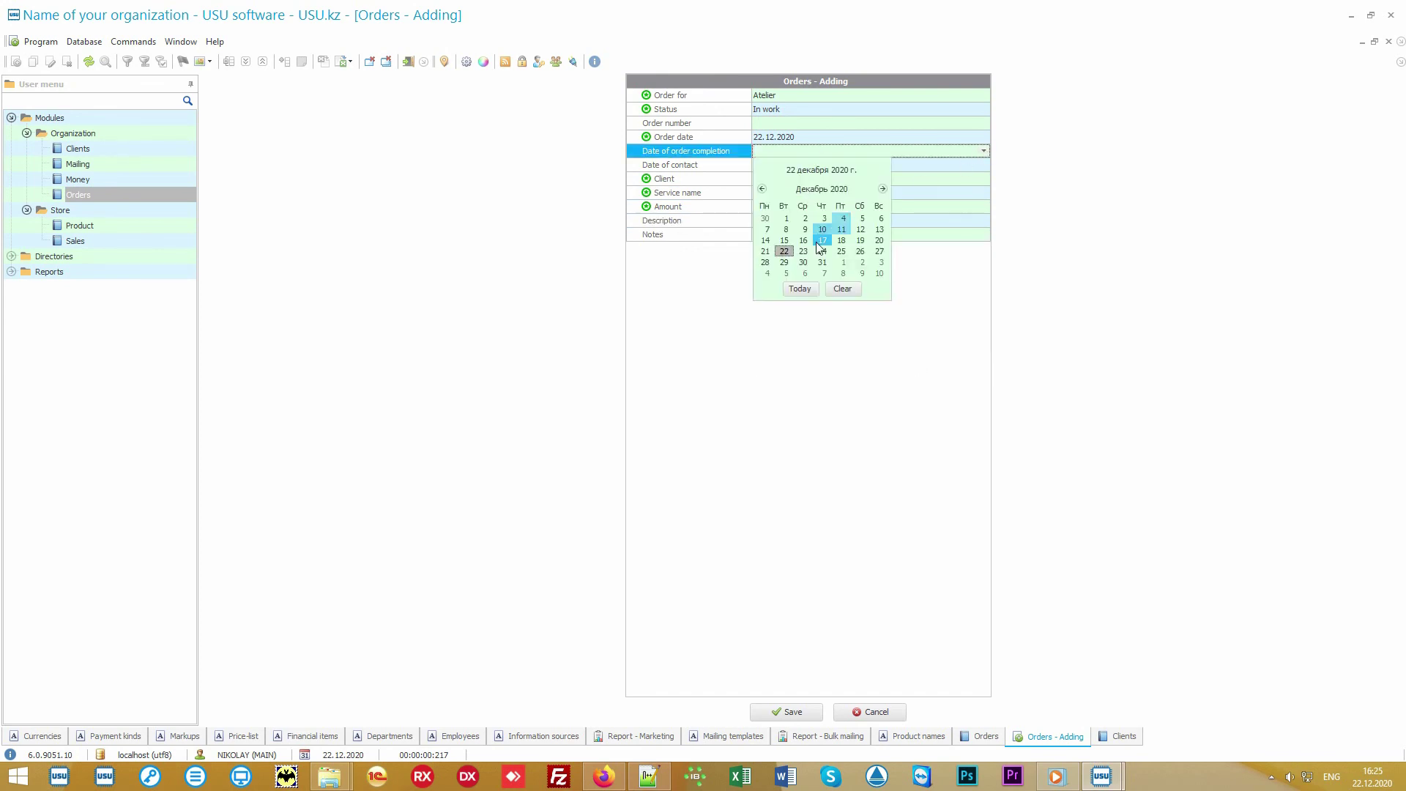
{"action": "left_click", "coordinate": [784, 262]}
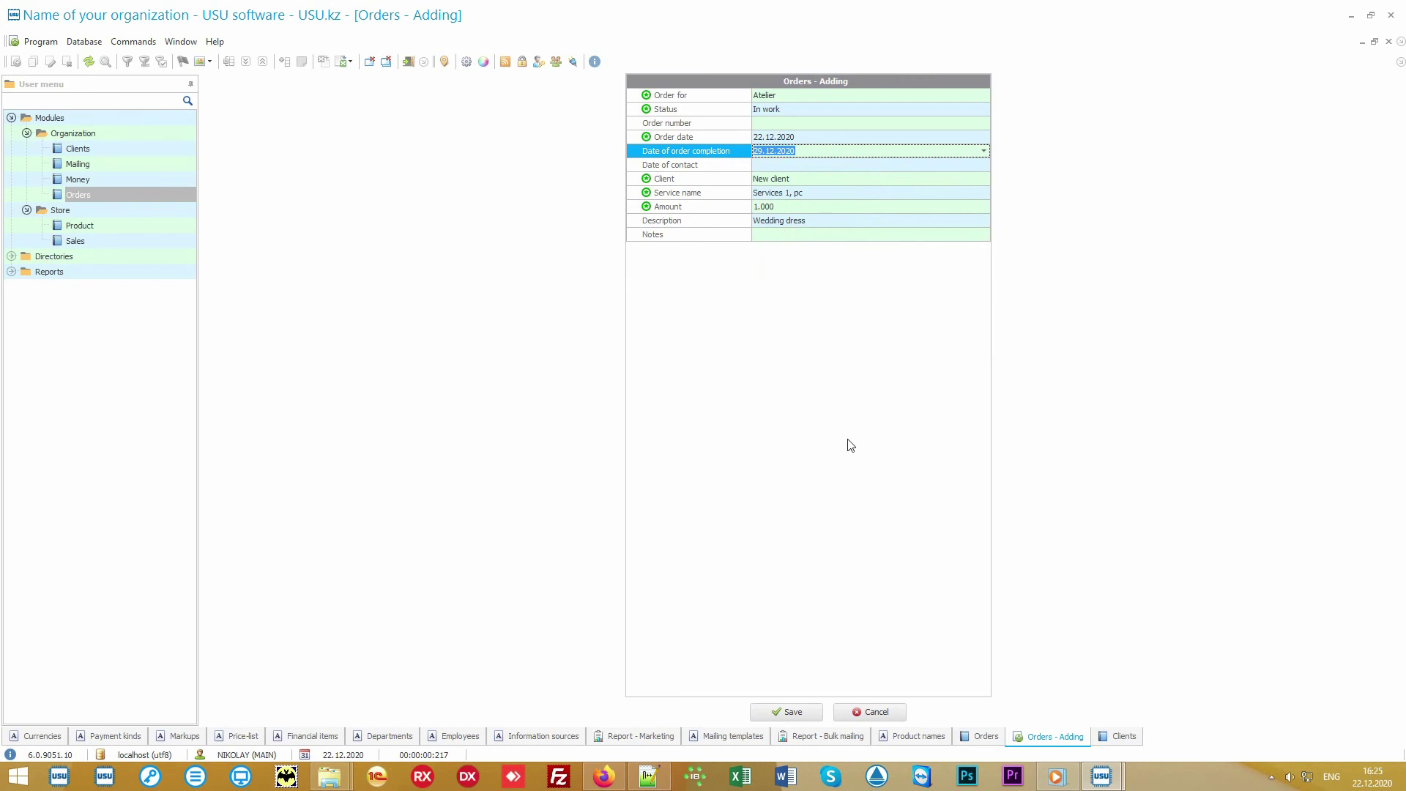
{"action": "left_click", "coordinate": [789, 711]}
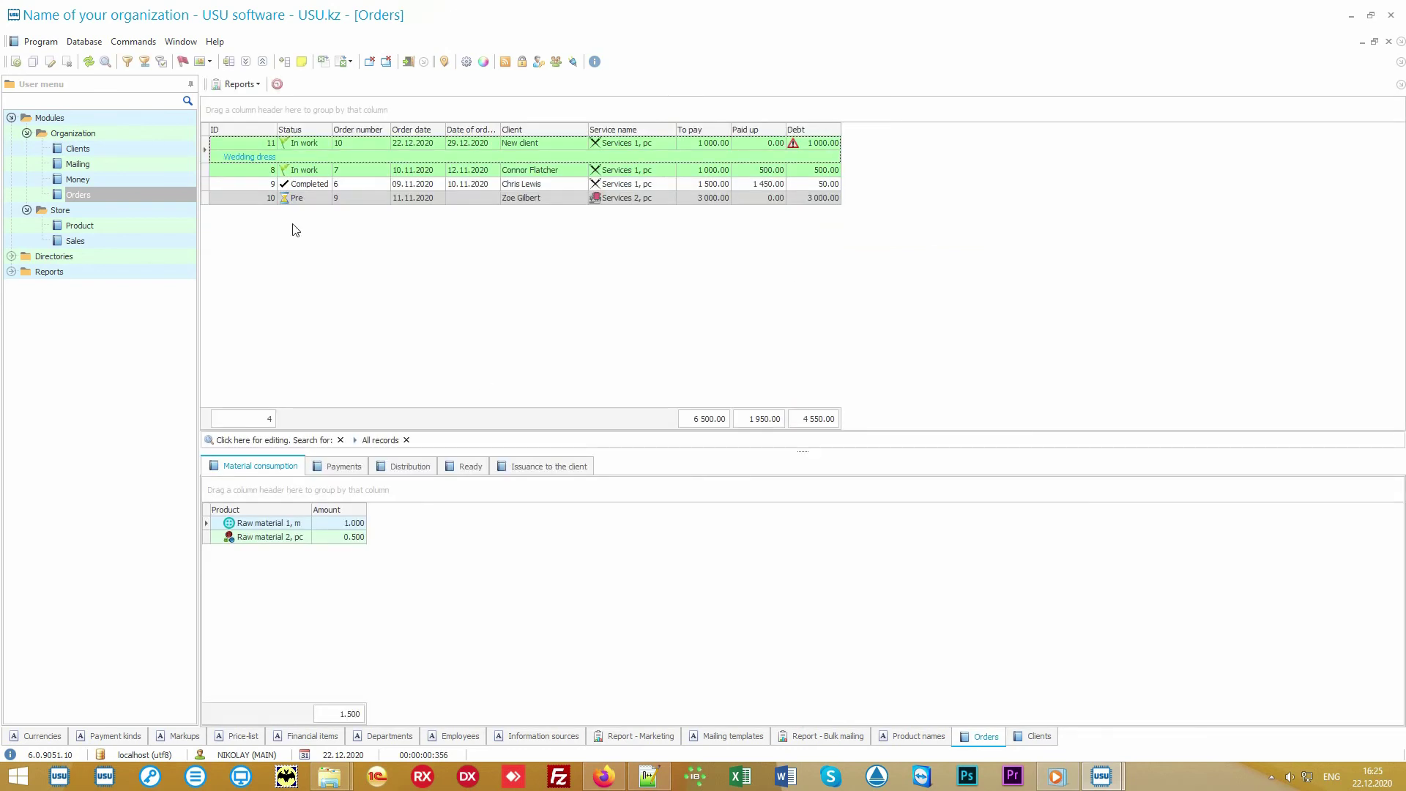
{"action": "left_click", "coordinate": [251, 130]}
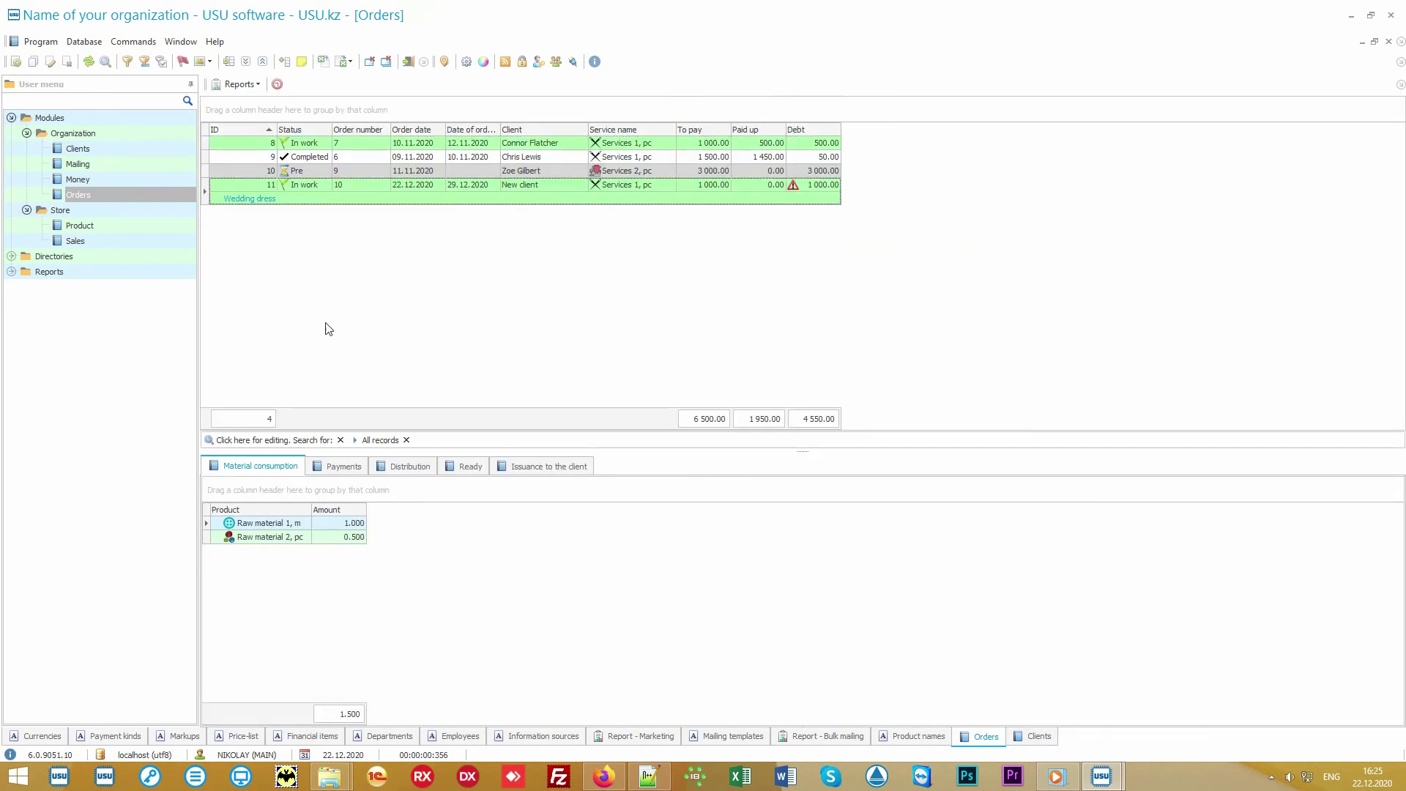
{"action": "left_click", "coordinate": [554, 183]}
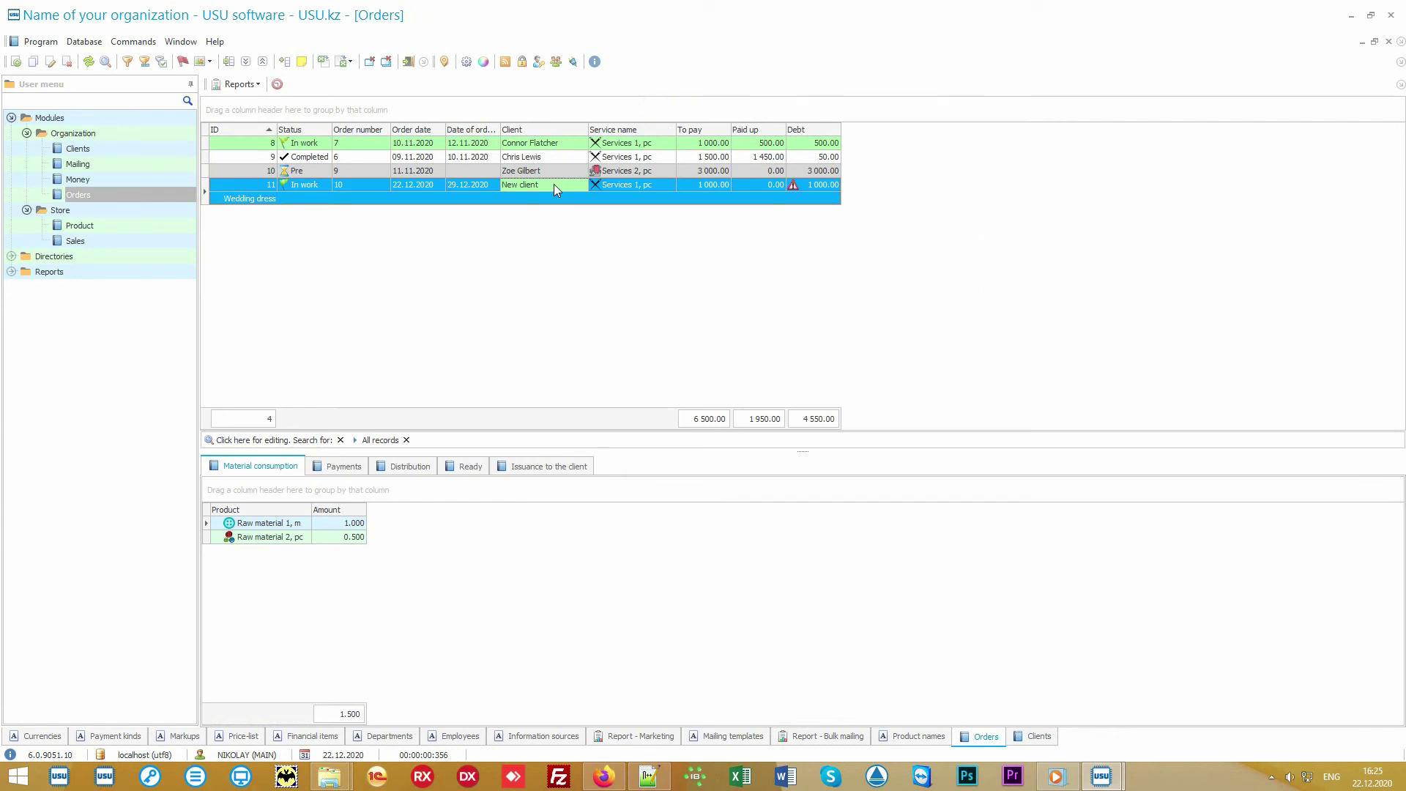
{"action": "left_click", "coordinate": [240, 84]}
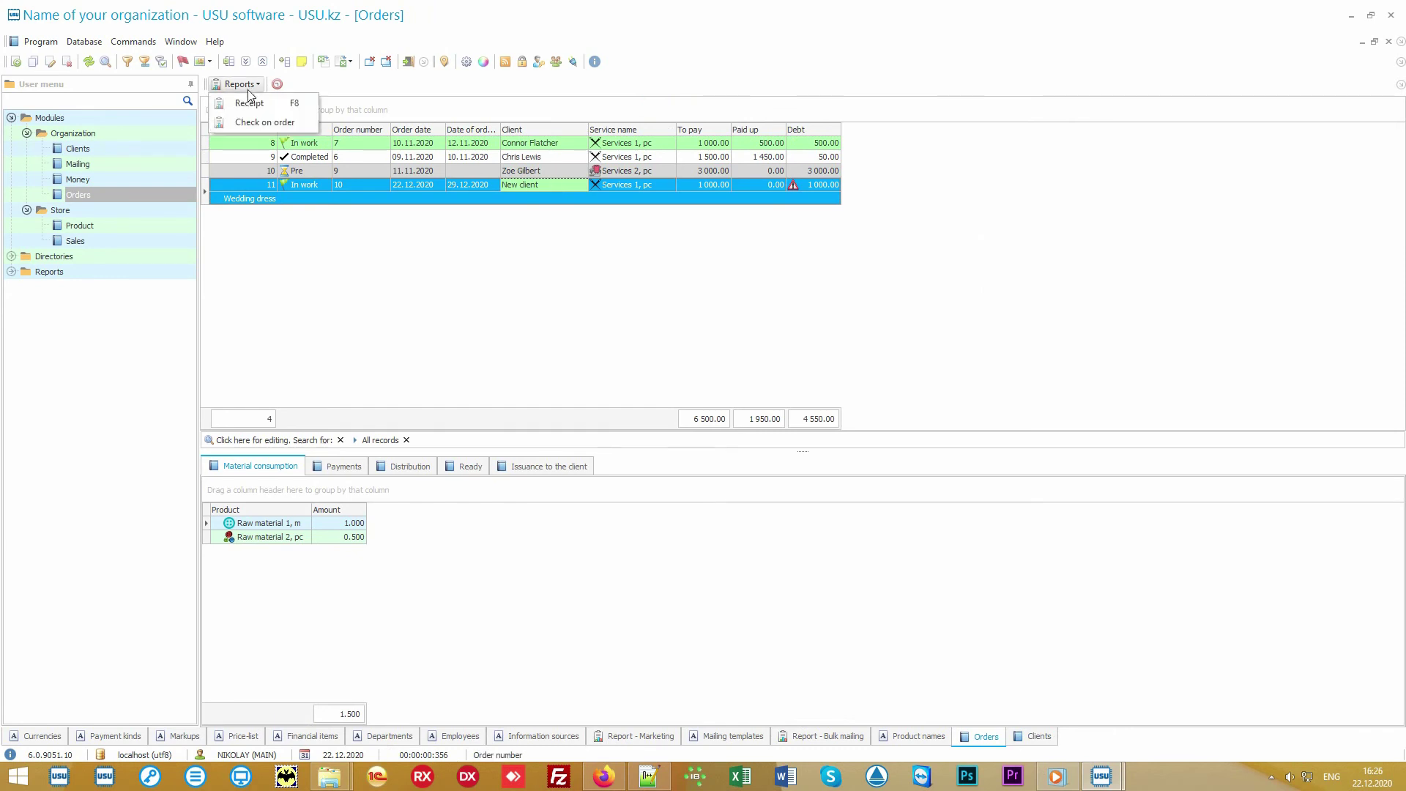
{"action": "left_click", "coordinate": [284, 108]}
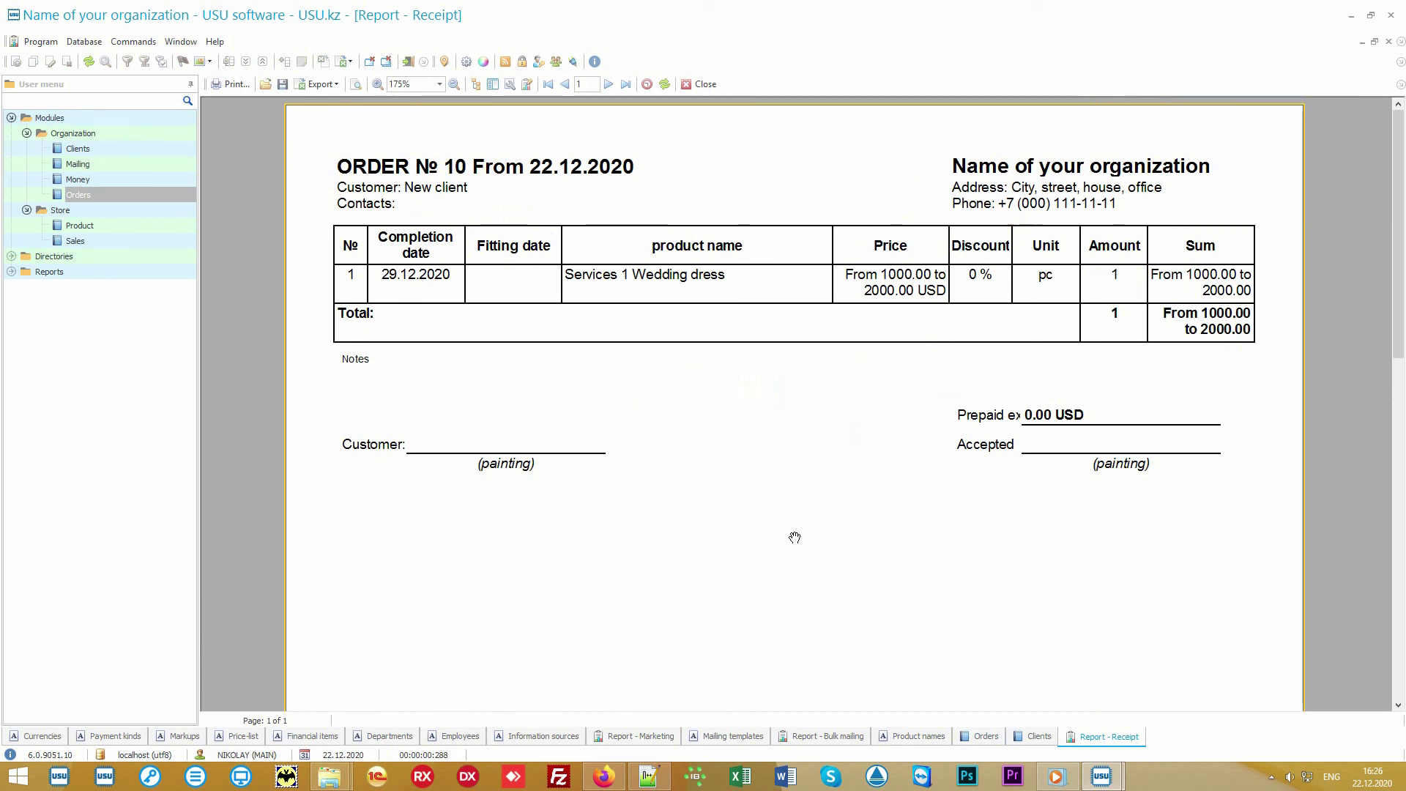
{"action": "left_click", "coordinate": [701, 84]}
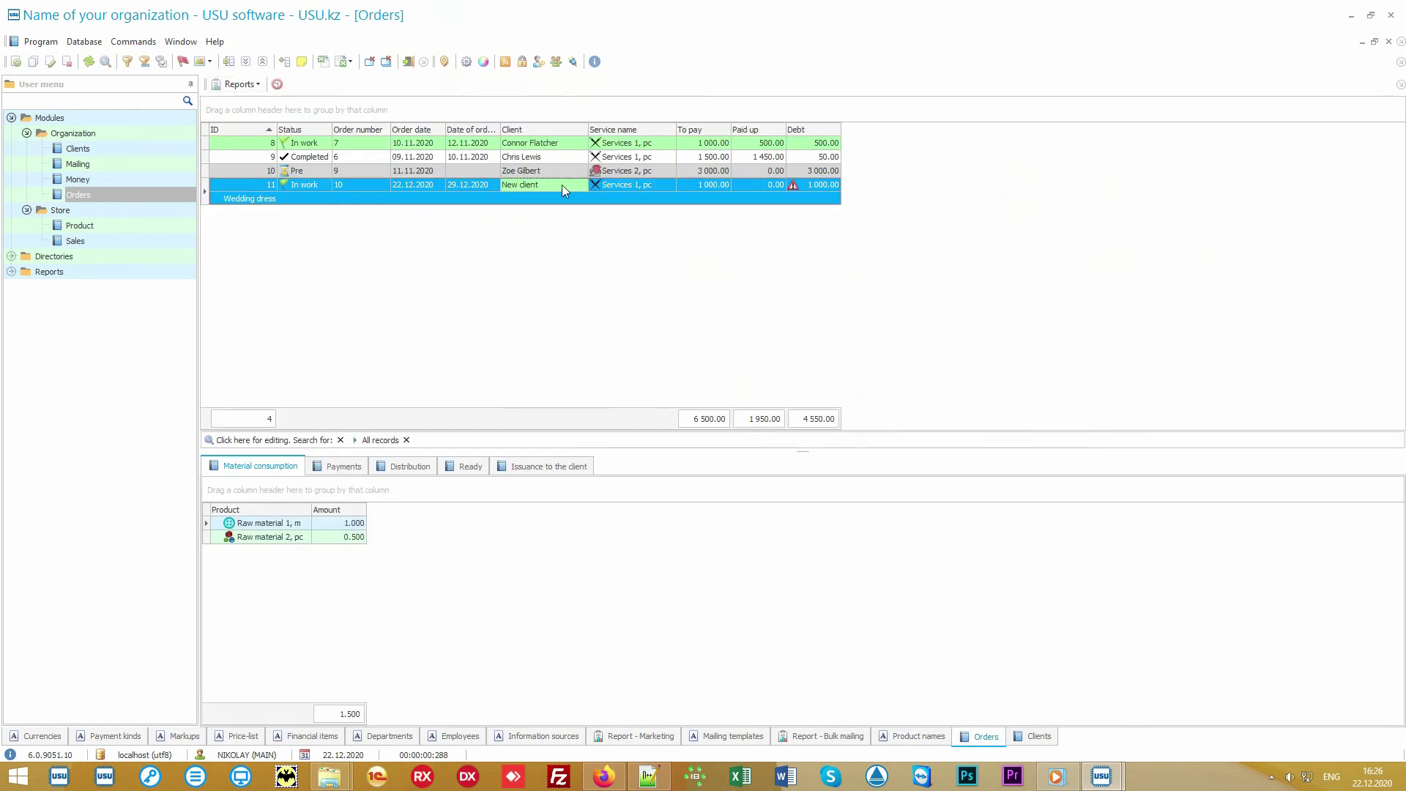
Step: Add the hidden Date of contact column to the Orders table using the column chooser
{"action": "left_click_drag", "start_coordinate": [499, 130], "coordinate": [547, 130]}
{"action": "right_click", "coordinate": [604, 244]}
{"action": "left_click", "coordinate": [663, 600]}
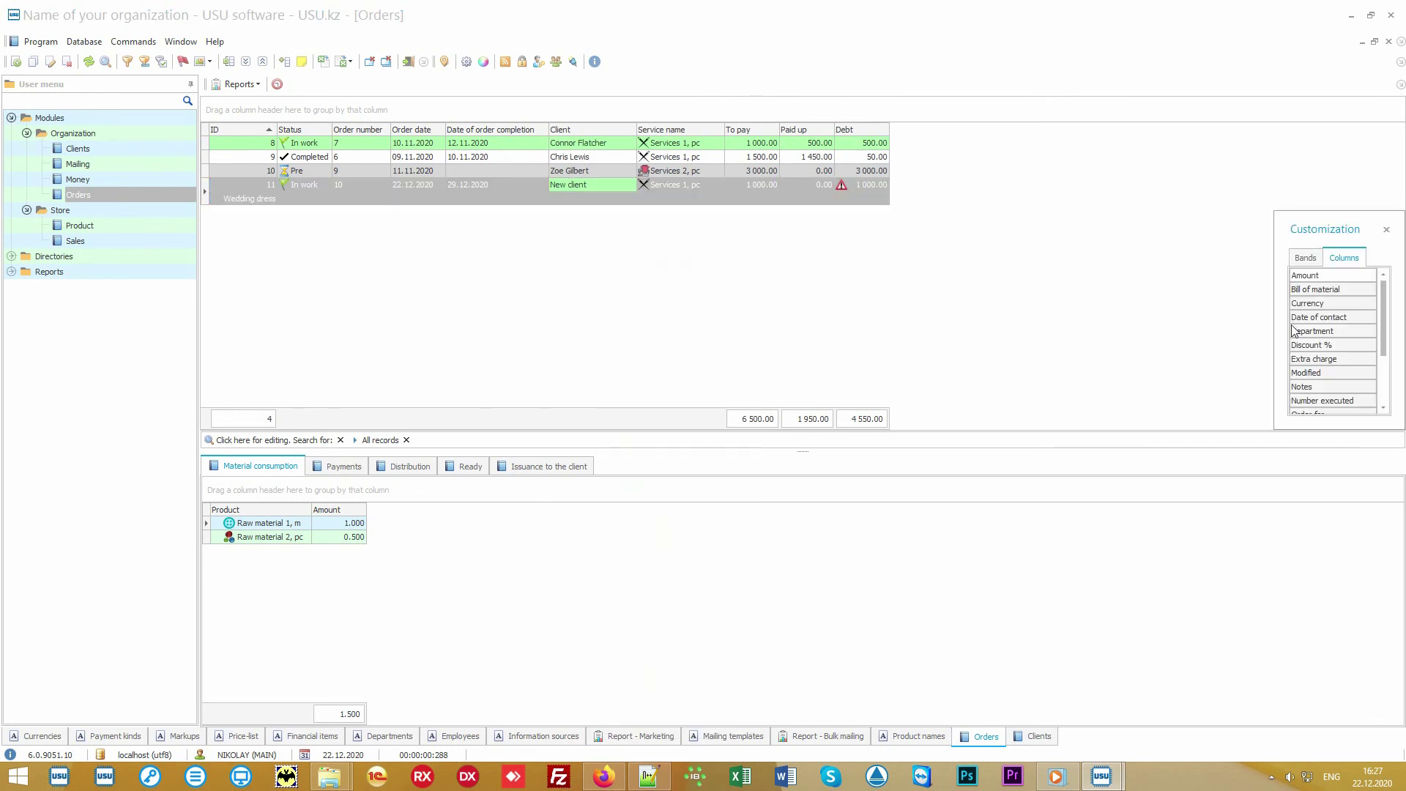
{"action": "left_click_drag", "start_coordinate": [1304, 250], "coordinate": [613, 285]}
{"action": "left_click_drag", "start_coordinate": [694, 465], "coordinate": [809, 602]}
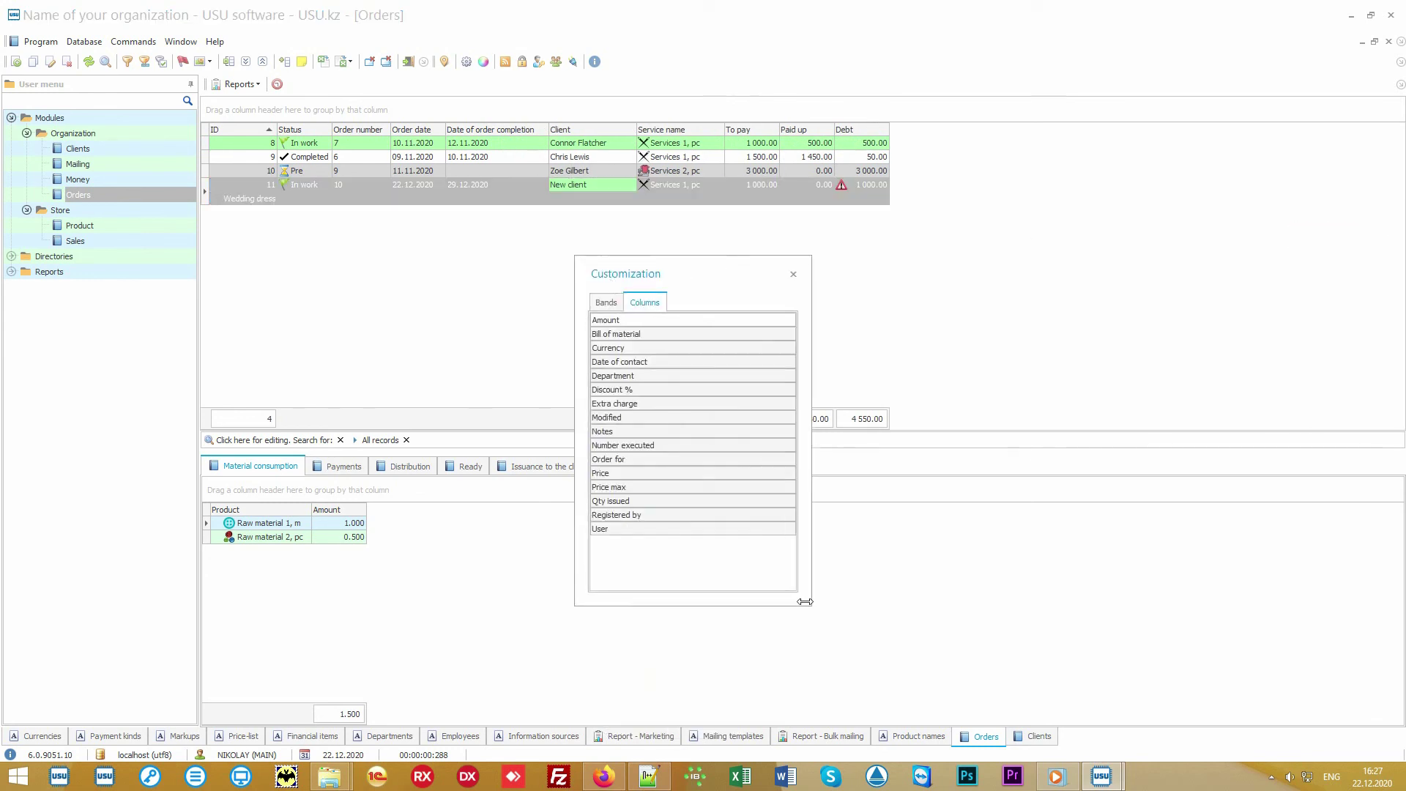
{"action": "left_click_drag", "start_coordinate": [649, 362], "coordinate": [557, 132]}
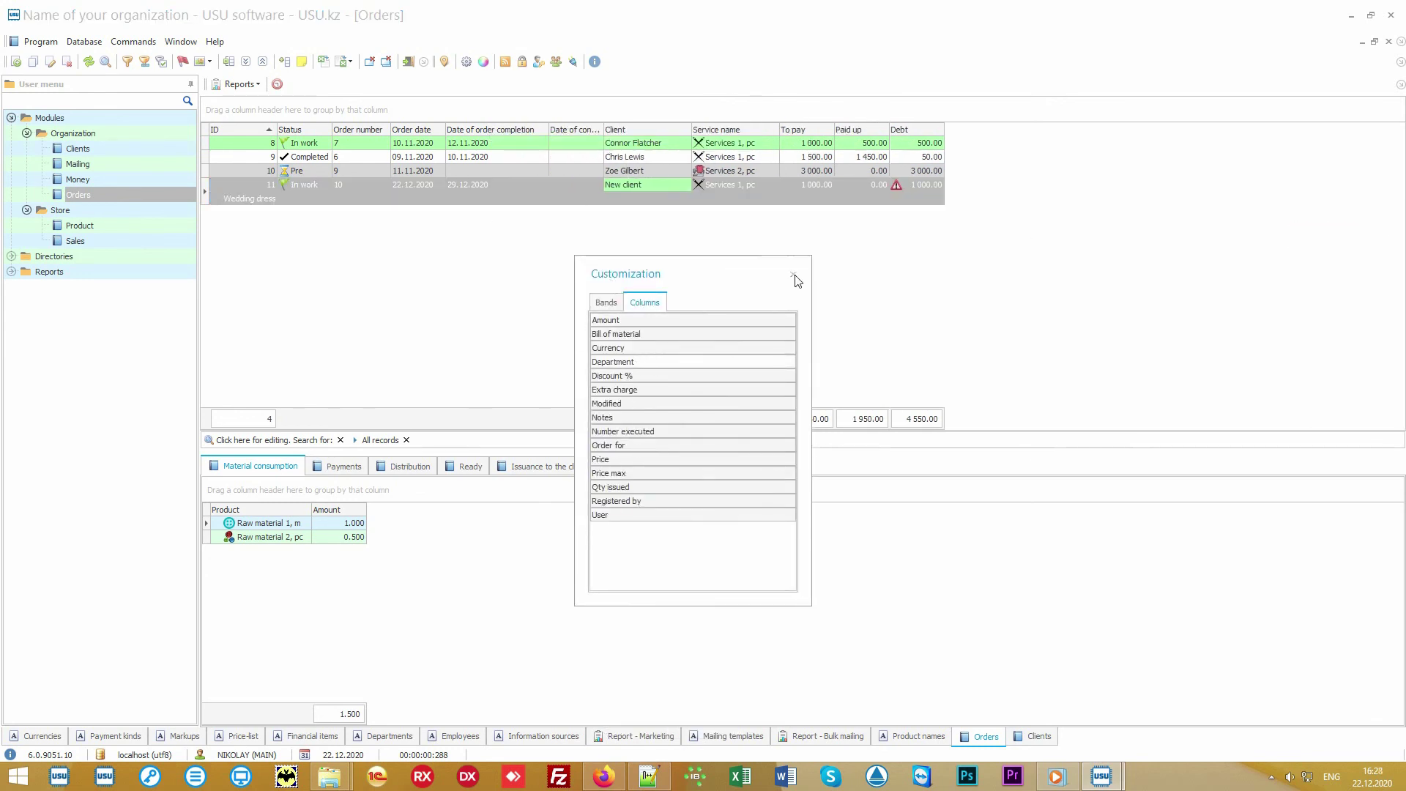
{"action": "left_click", "coordinate": [794, 274]}
Step: Give order 11 a contact date of 23.12.2020 and save it
{"action": "double_click", "coordinate": [583, 190]}
{"action": "key", "text": "Down"}
{"action": "key", "text": "alt+Down"}
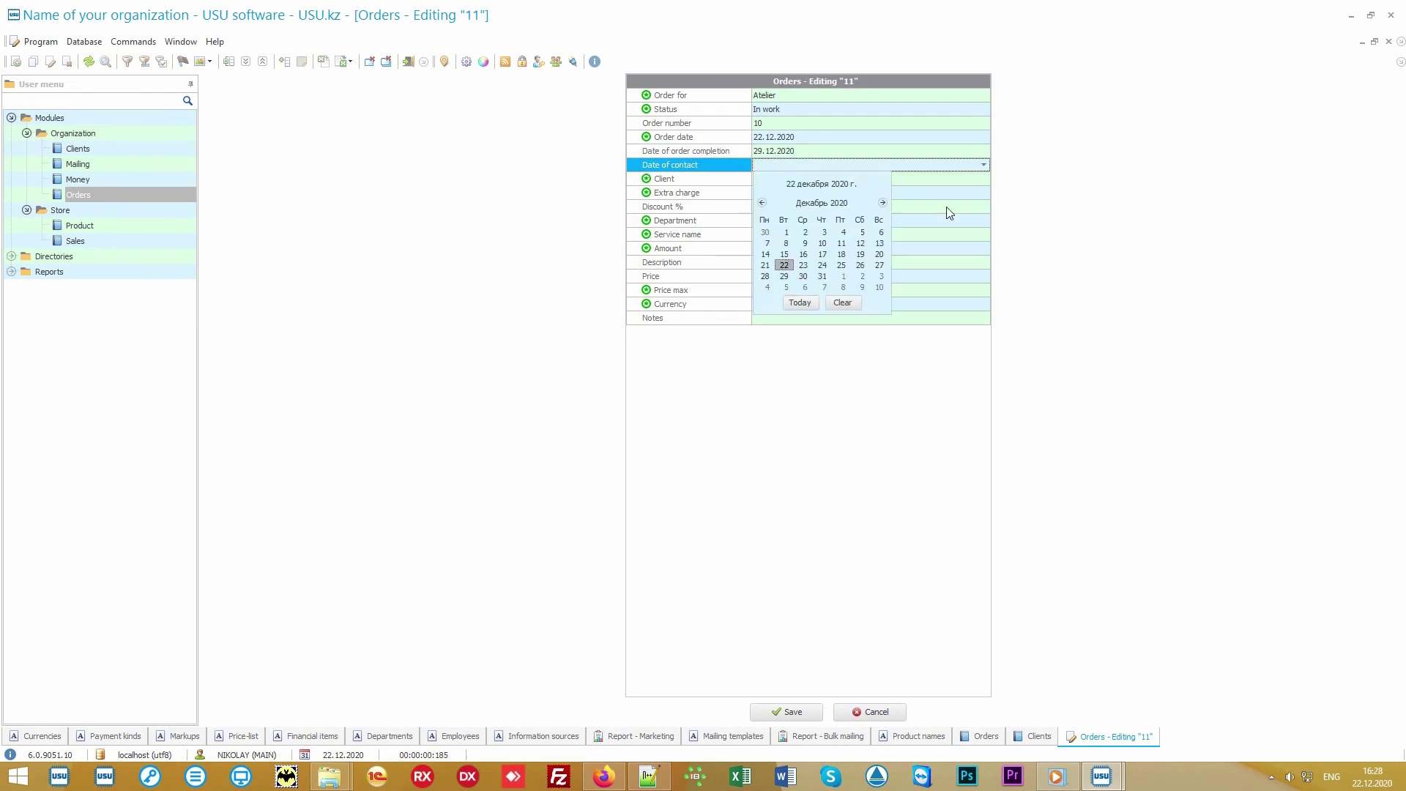
{"action": "key", "text": "Return"}
{"action": "left_click", "coordinate": [787, 712]}
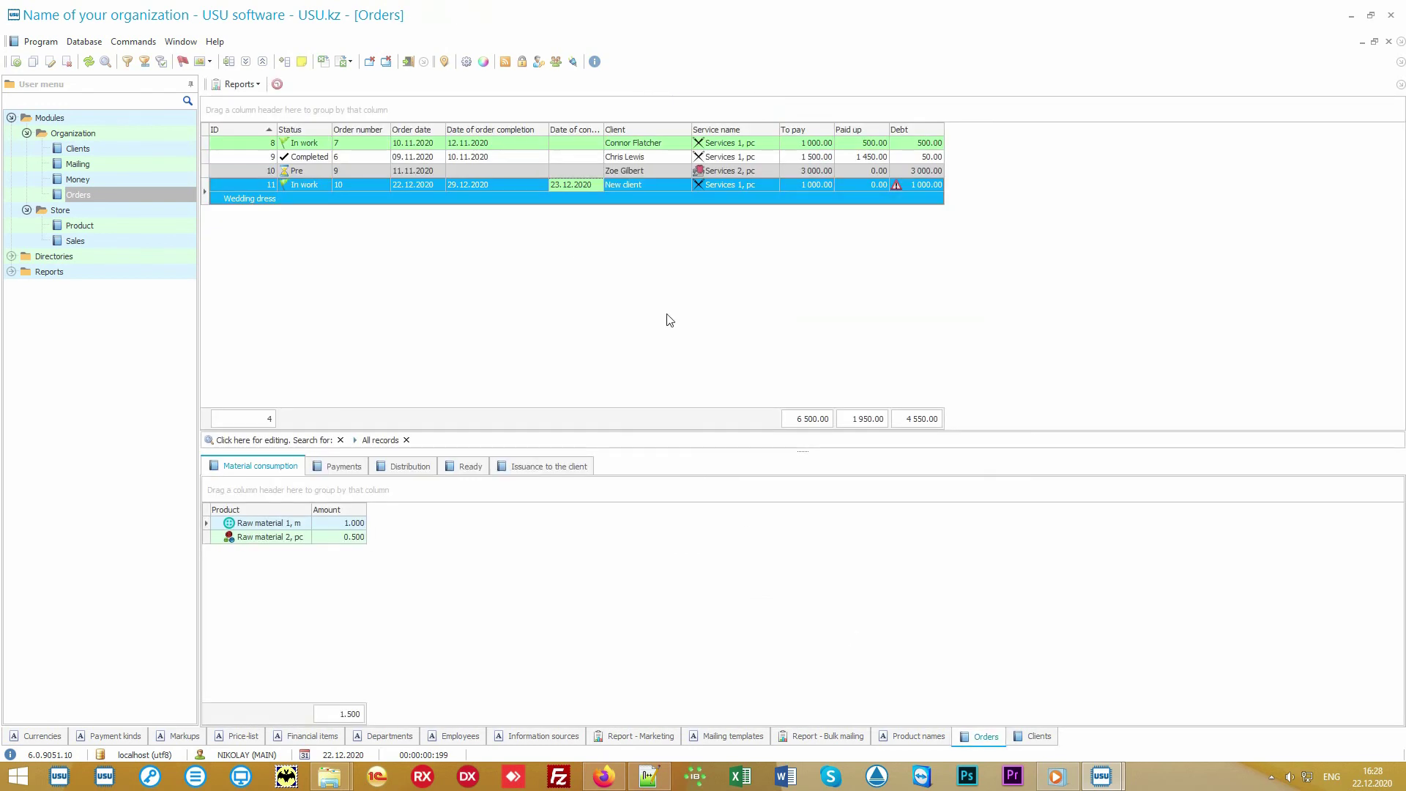
Step: Try filtering the Date of contact column by 23.12.2020, then clear the filter
{"action": "left_click_drag", "start_coordinate": [602, 129], "coordinate": [617, 130]}
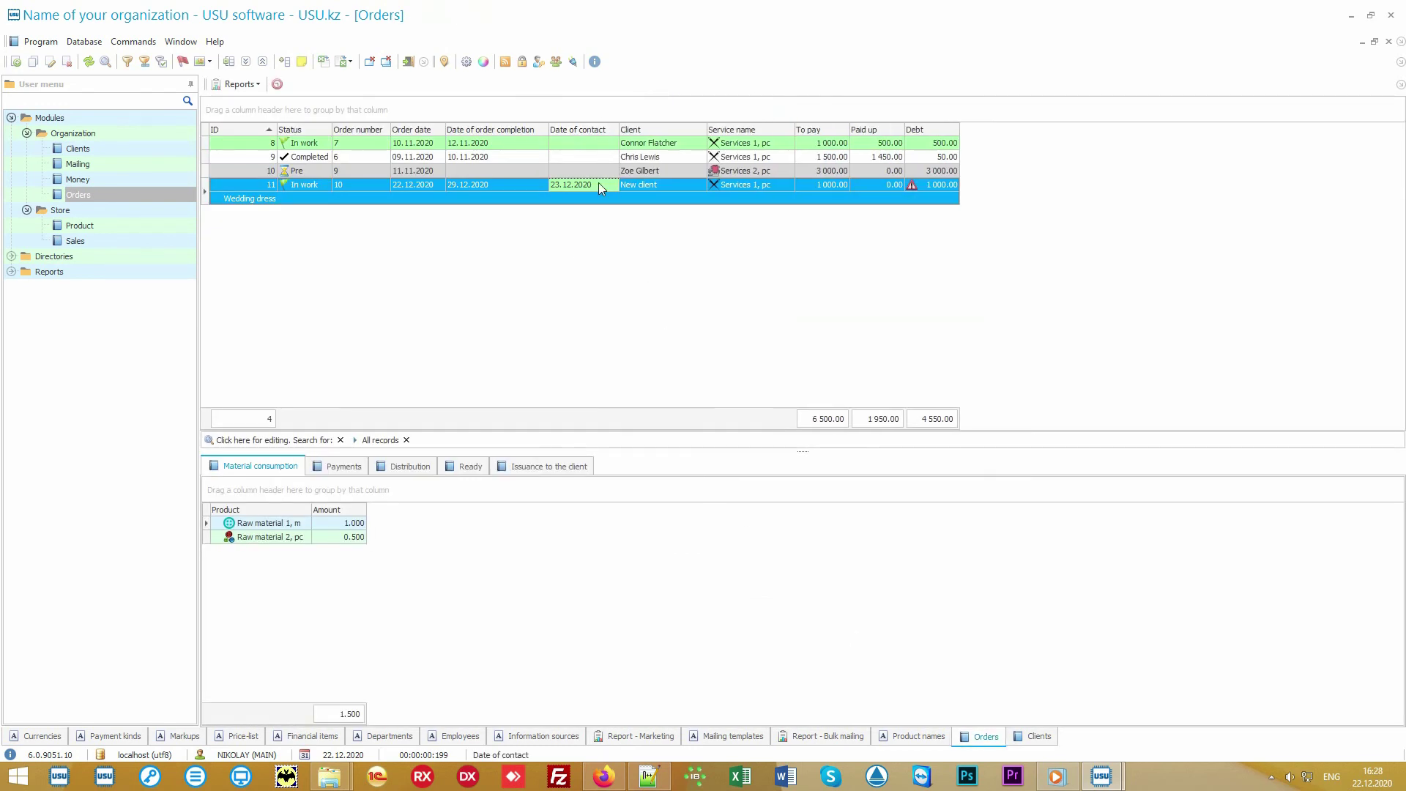
{"action": "left_click", "coordinate": [614, 129]}
{"action": "left_click", "coordinate": [591, 191]}
{"action": "left_click", "coordinate": [591, 190]}
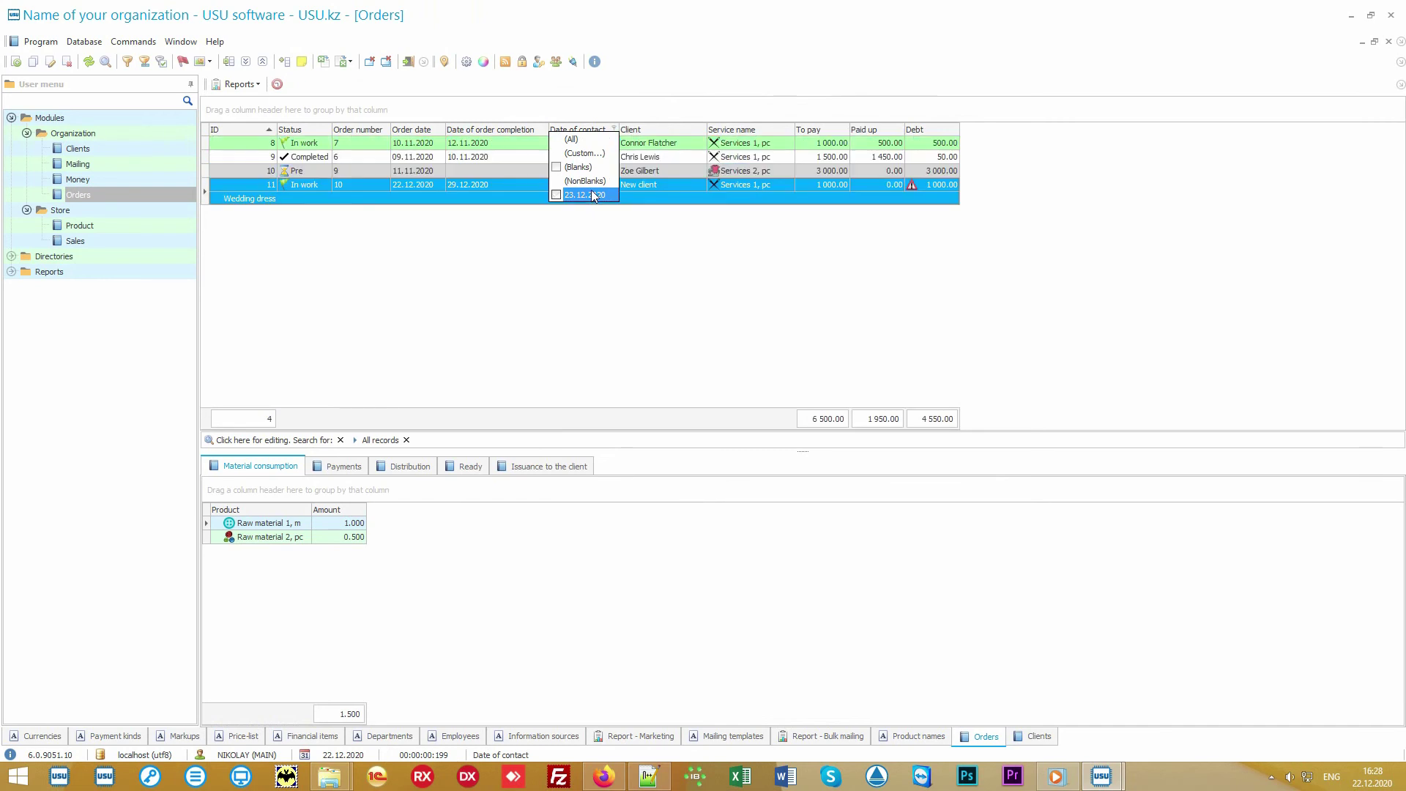
{"action": "left_click", "coordinate": [670, 186]}
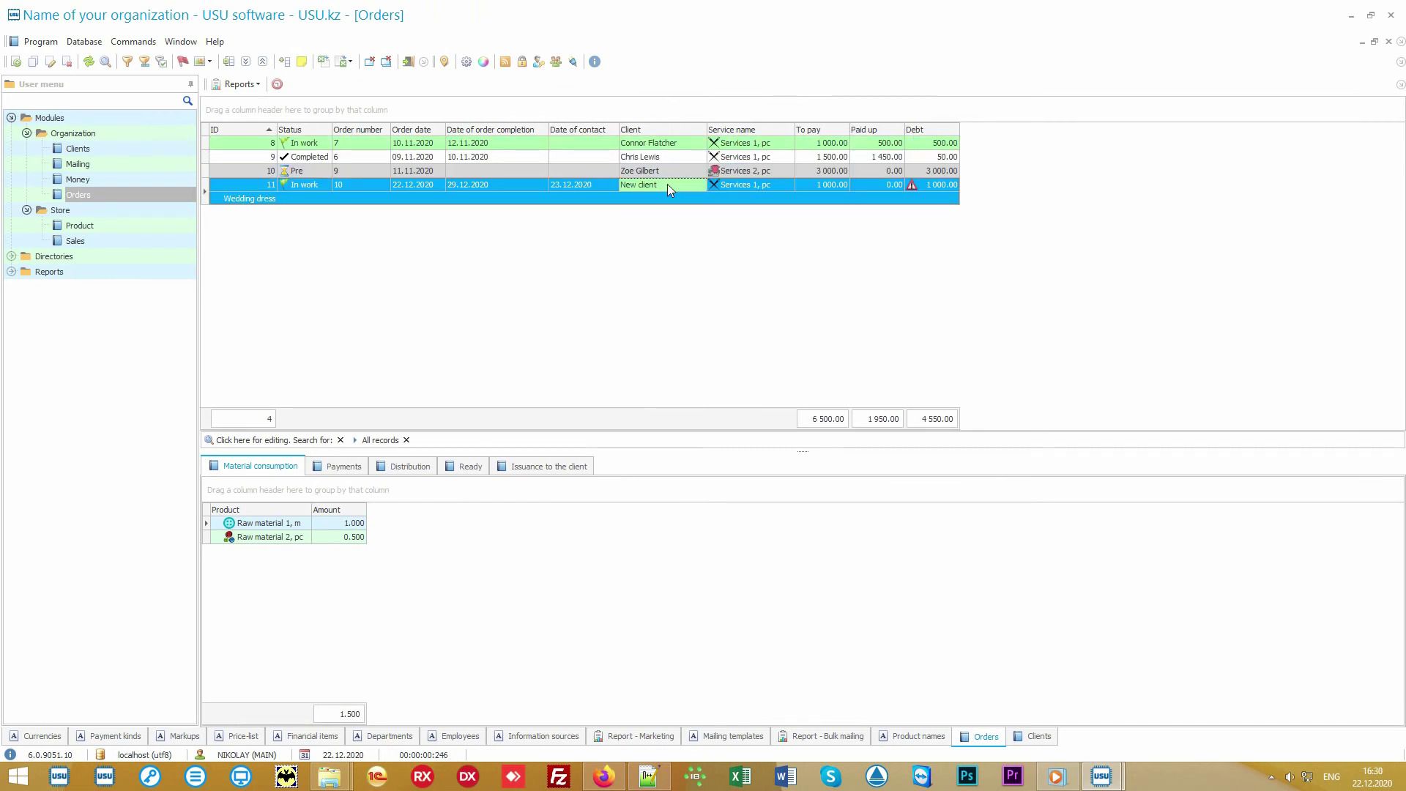
Step: Add Tissue 1 with amount 3 to order 11's materials, raising the amount to pay to 1 300.00
{"action": "left_click", "coordinate": [810, 185]}
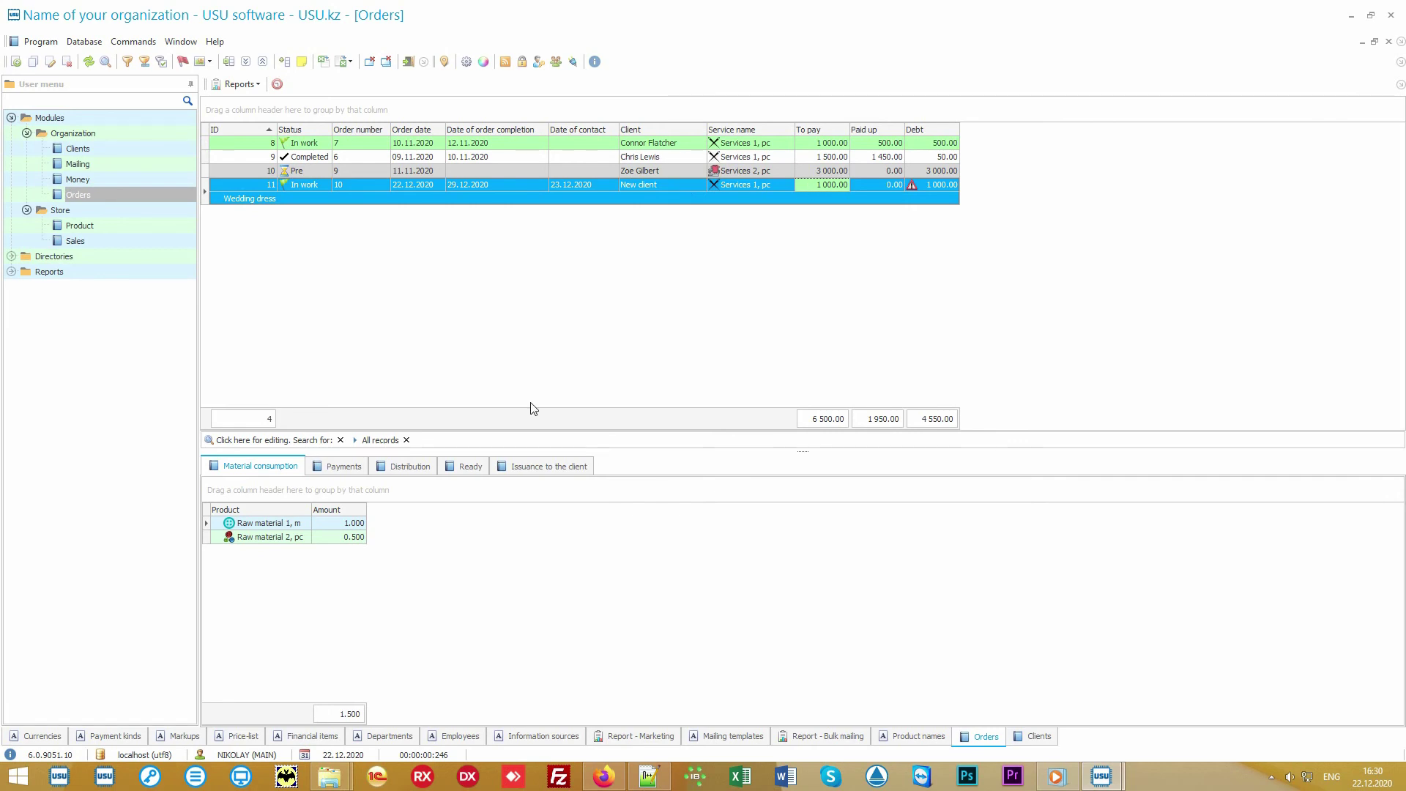
{"action": "left_click_drag", "start_coordinate": [312, 509], "coordinate": [347, 509]}
{"action": "right_click", "coordinate": [326, 580]}
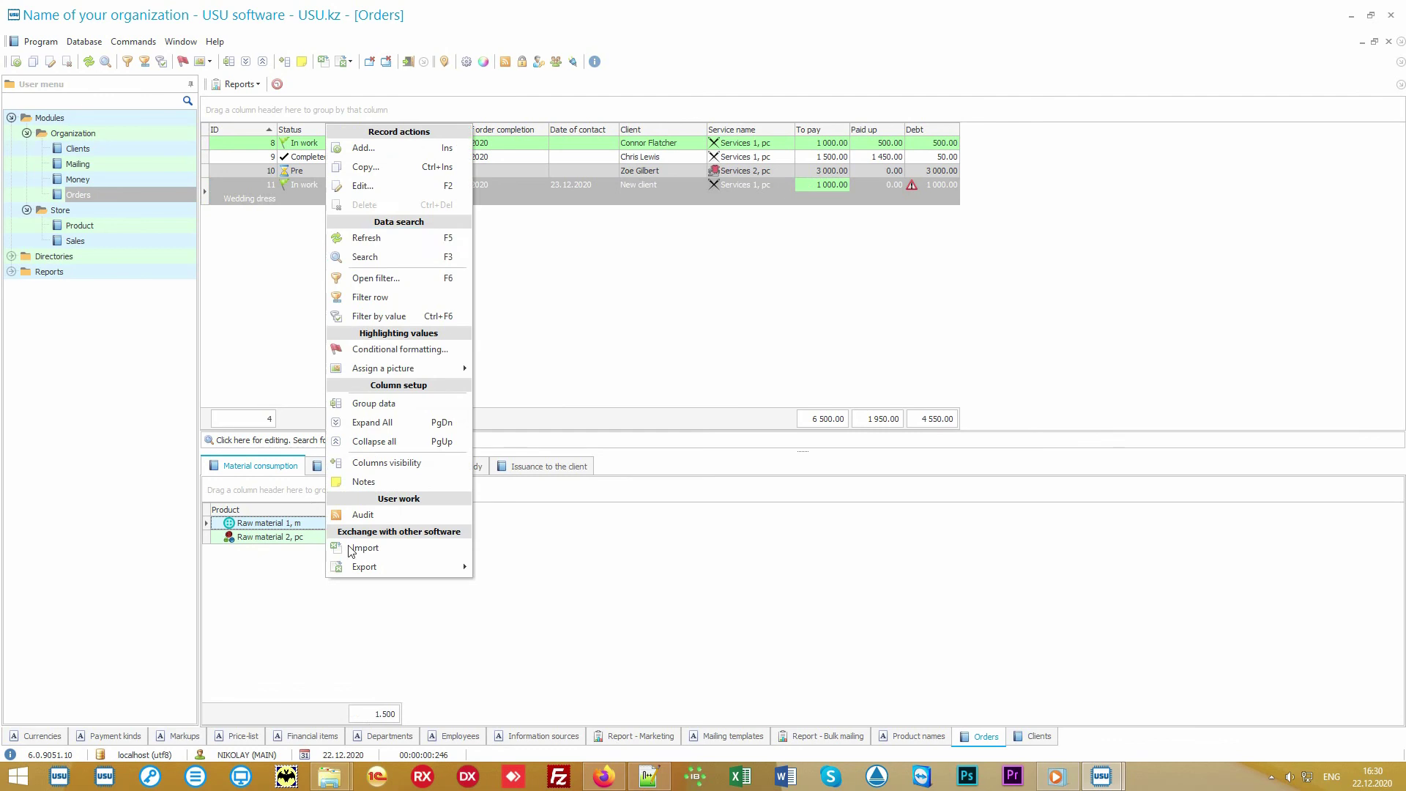
{"action": "left_click", "coordinate": [345, 146]}
{"action": "left_click", "coordinate": [977, 97]}
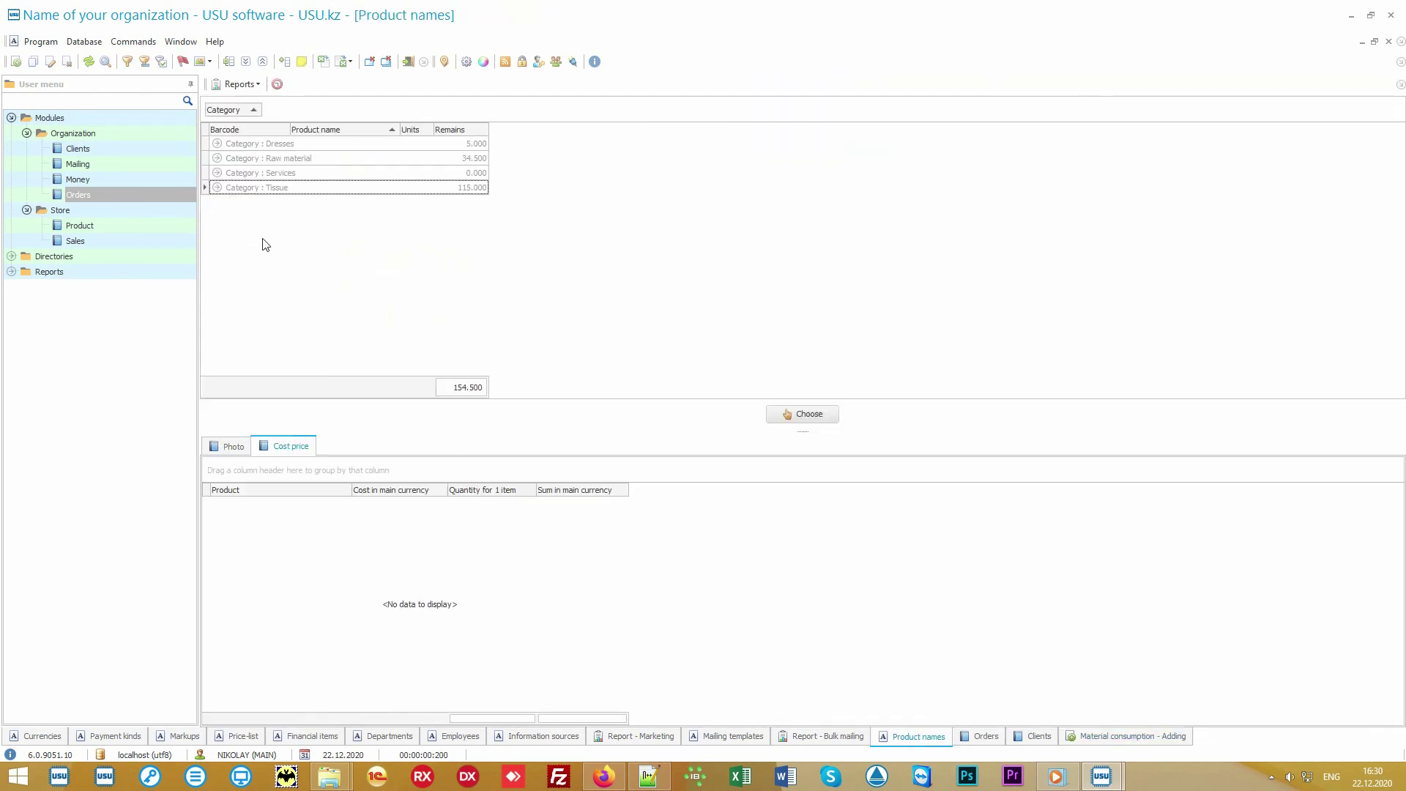
{"action": "left_click", "coordinate": [215, 189]}
{"action": "double_click", "coordinate": [346, 207]}
{"action": "type", "text": "3"}
{"action": "key", "text": "Return"}
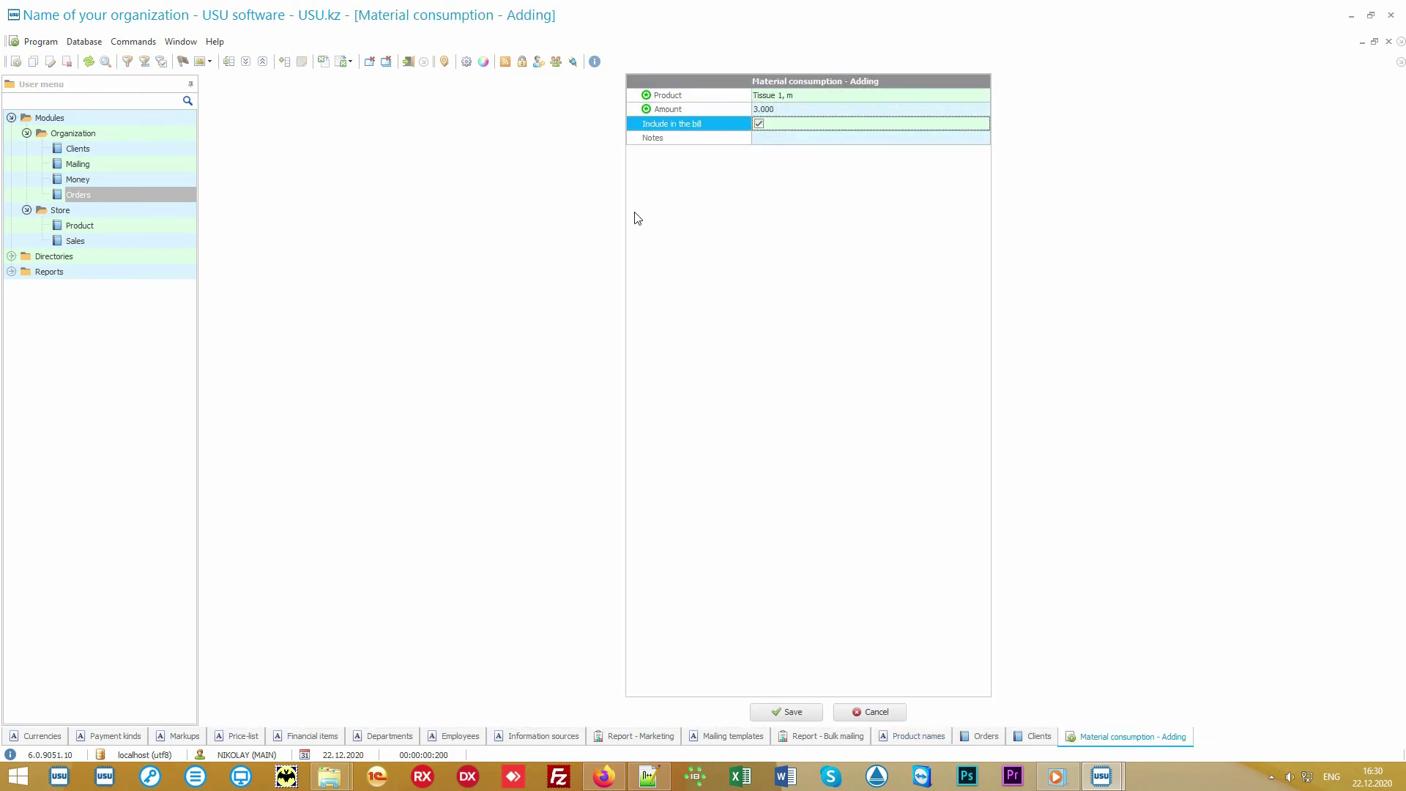
{"action": "left_click", "coordinate": [795, 711]}
{"action": "left_click", "coordinate": [278, 509]}
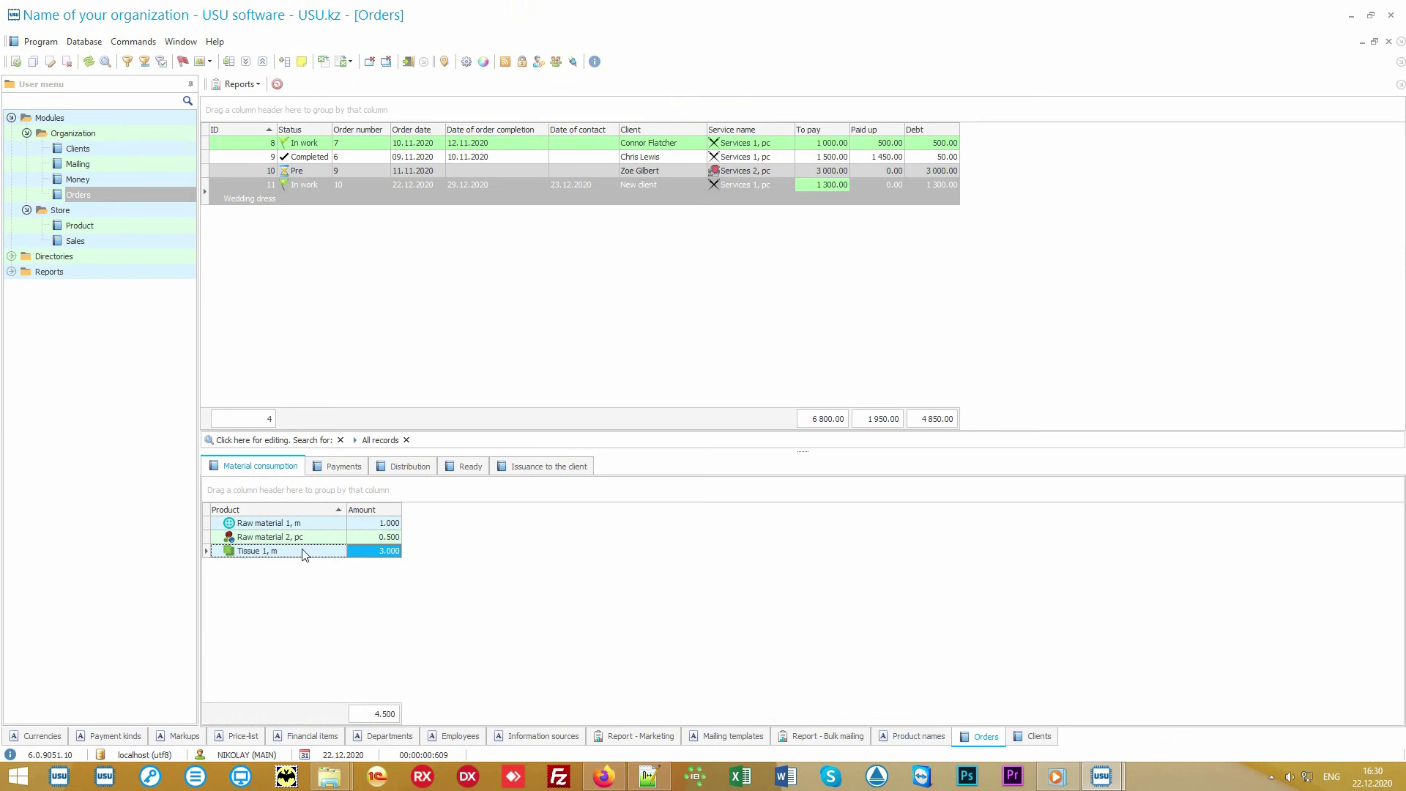
{"action": "left_click", "coordinate": [808, 190]}
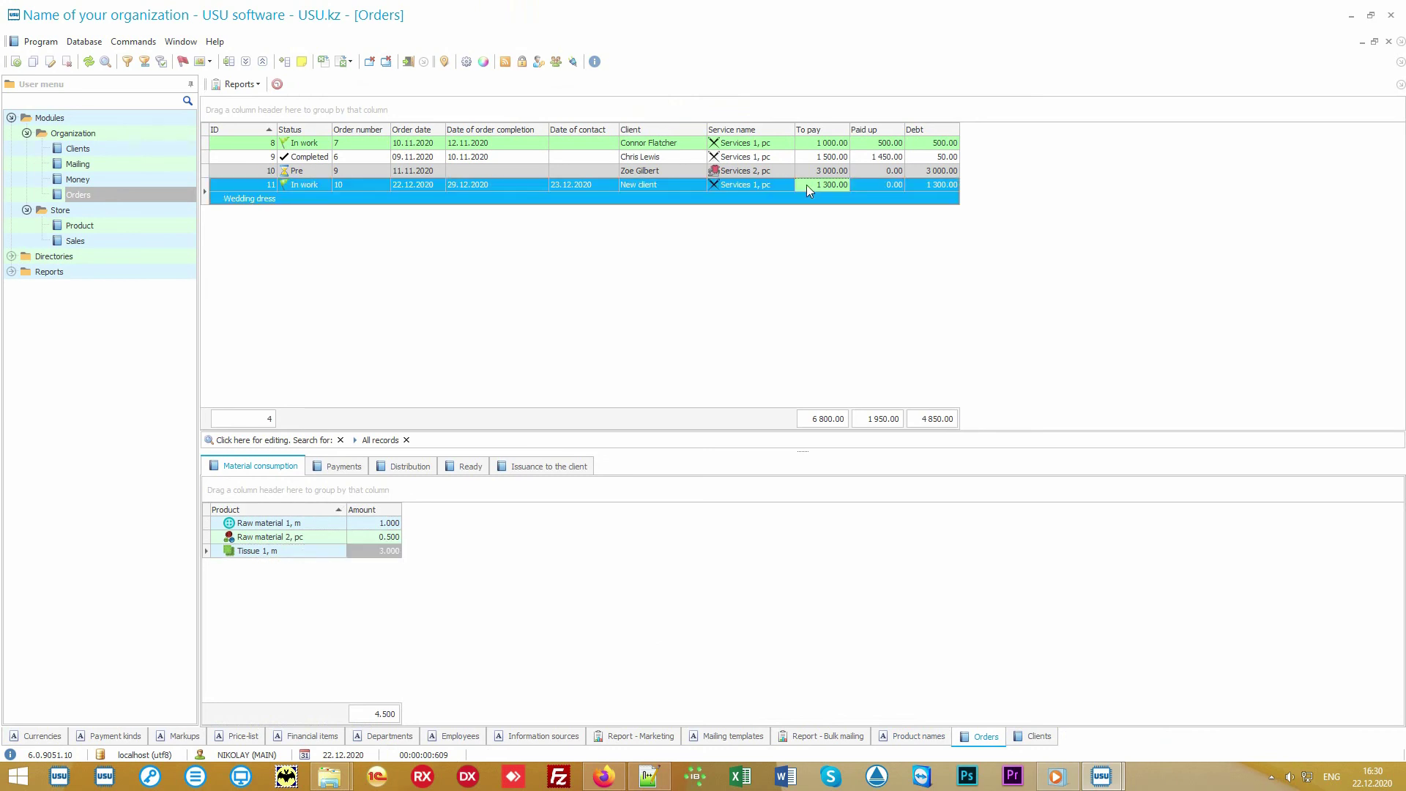
Step: Add a 1 000.00 cash payment to order 11 and check its remaining 300.00 debt
{"action": "left_click", "coordinate": [339, 466]}
{"action": "right_click", "coordinate": [485, 568]}
{"action": "left_click", "coordinate": [539, 140]}
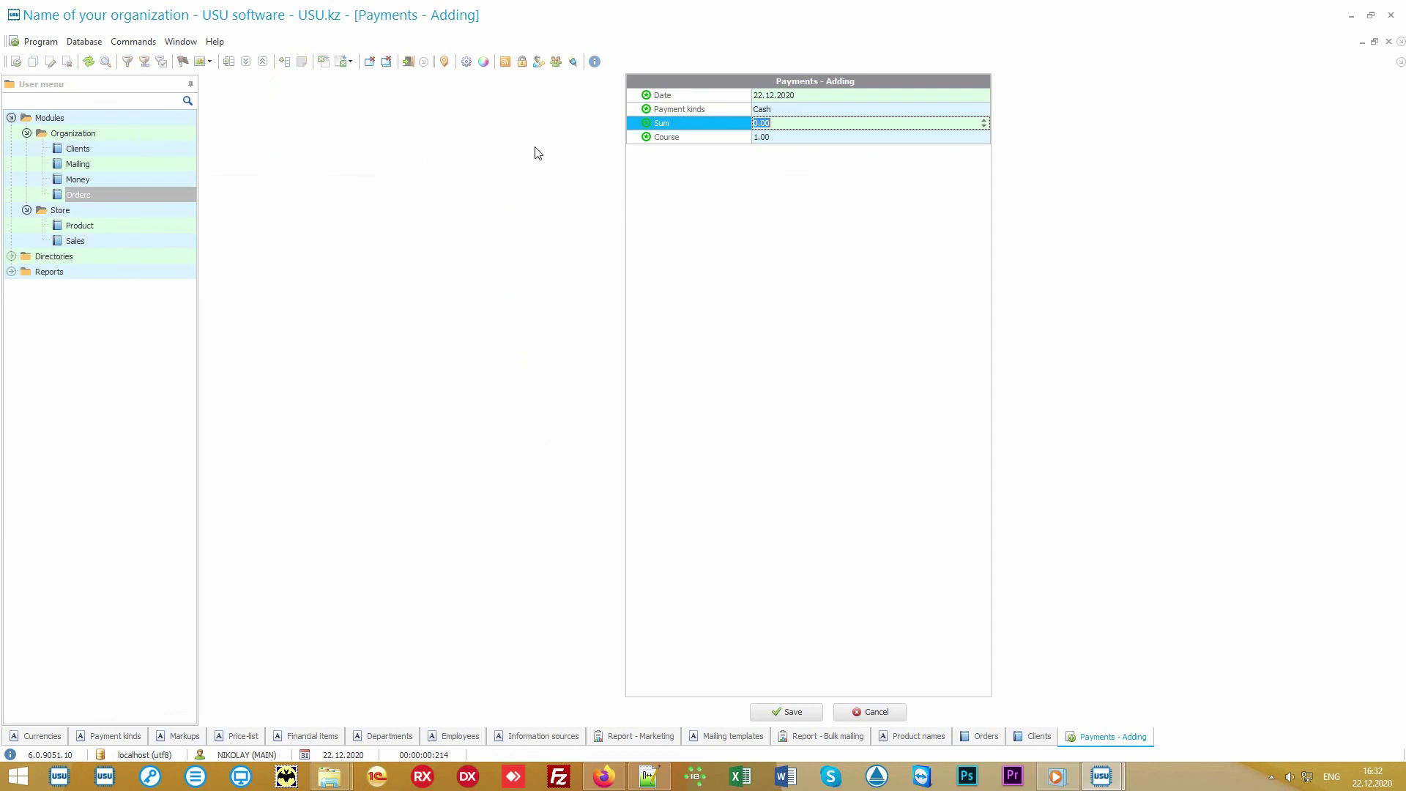
{"action": "key", "text": "Return"}
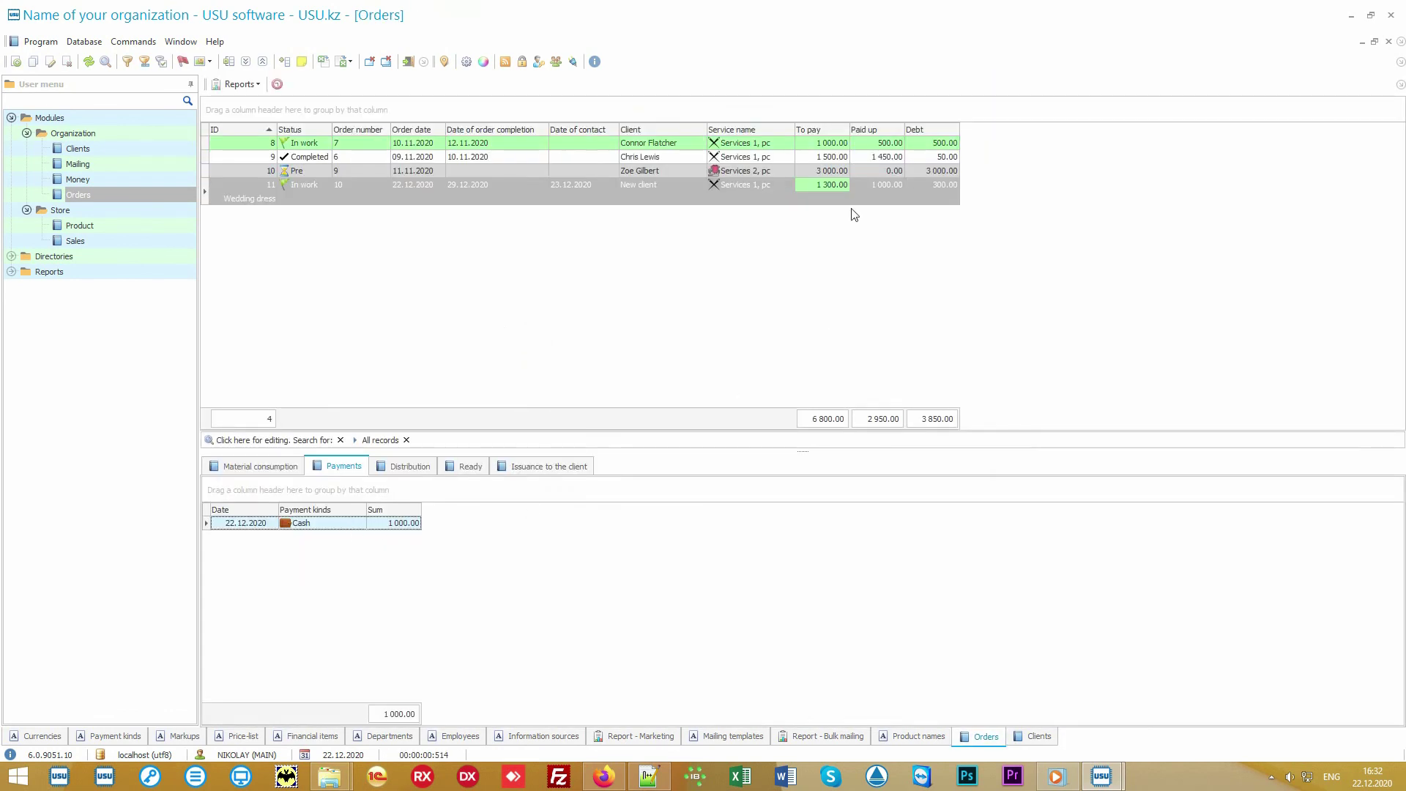
{"action": "left_click", "coordinate": [860, 186]}
{"action": "left_click", "coordinate": [920, 185]}
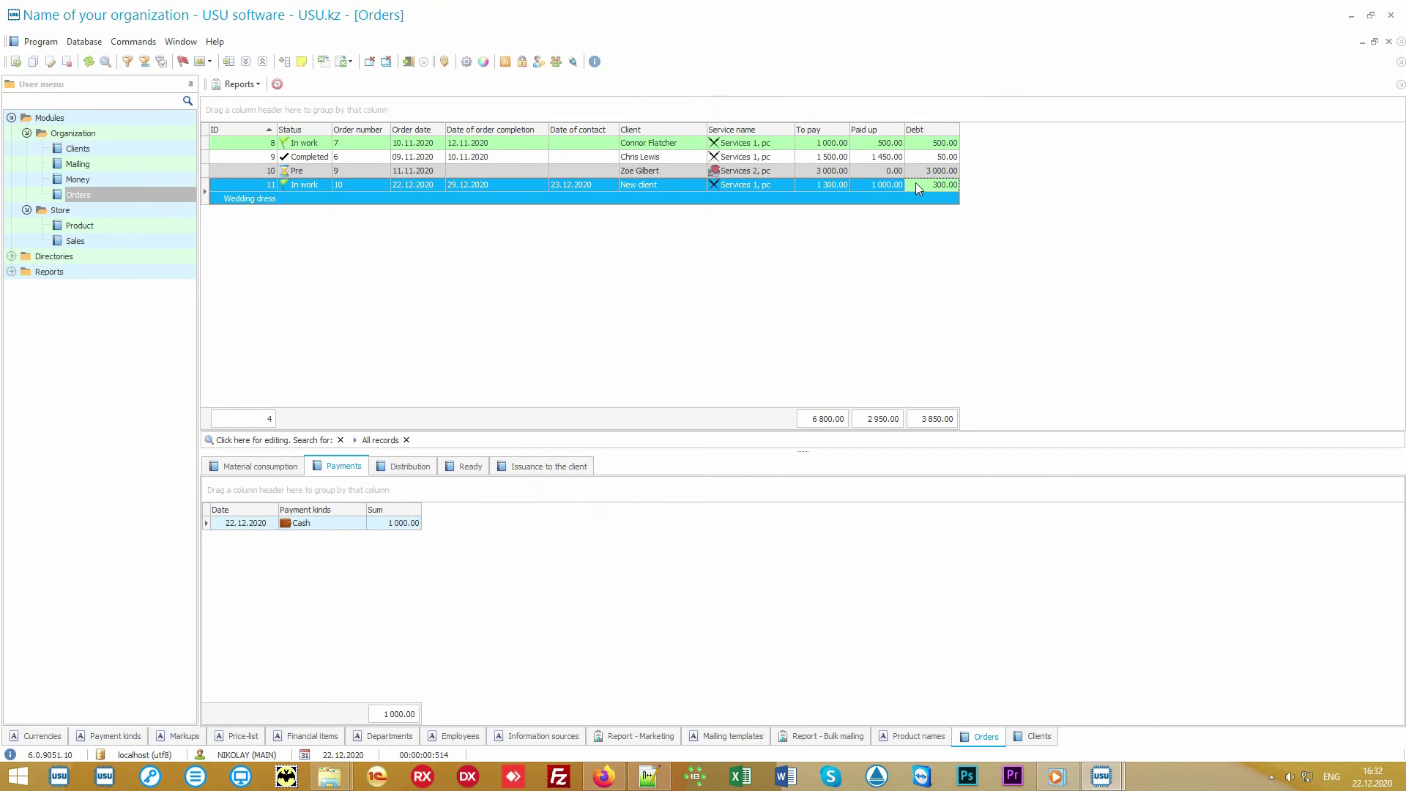
Step: Preview the updated Receipt report for order 11, then close it
{"action": "left_click", "coordinate": [238, 83]}
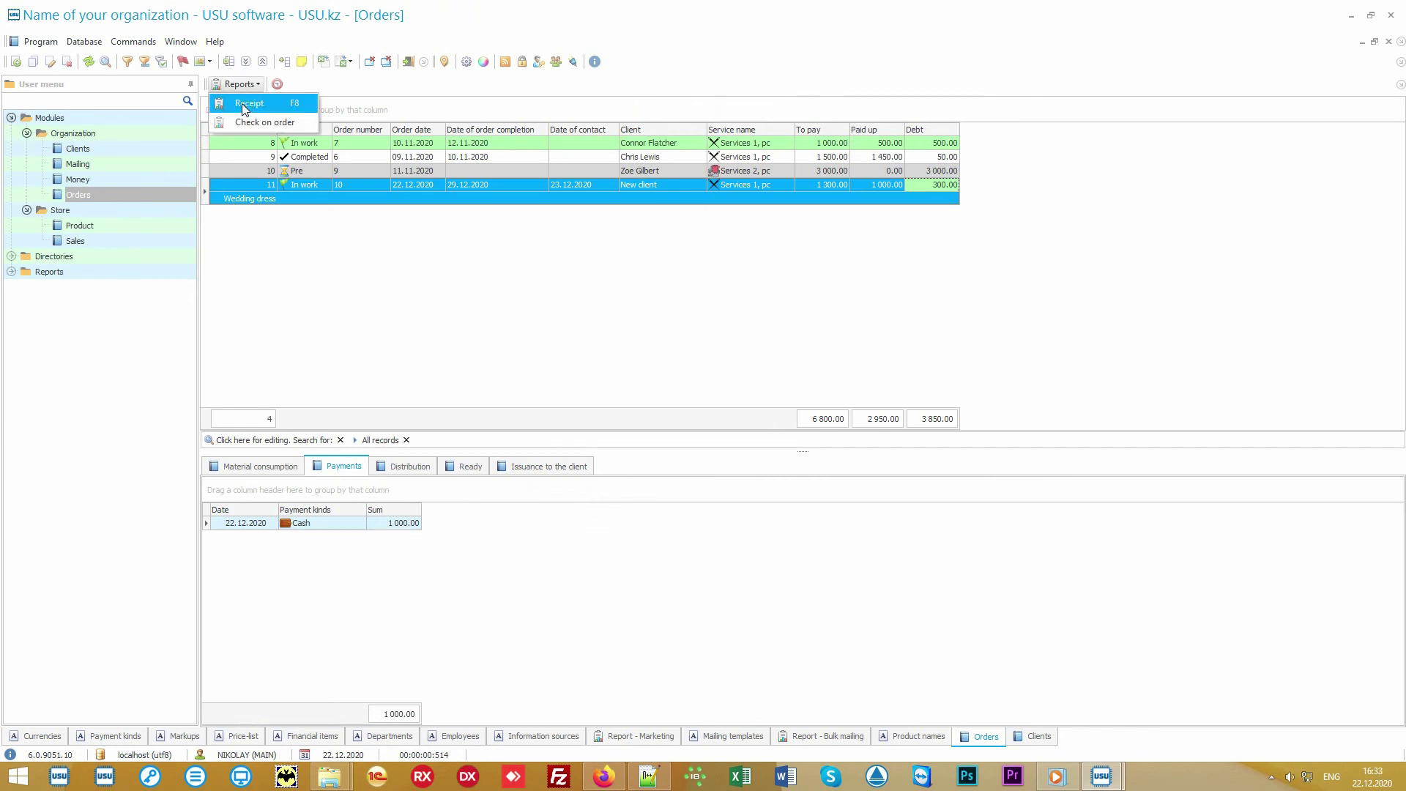
{"action": "left_click", "coordinate": [271, 103]}
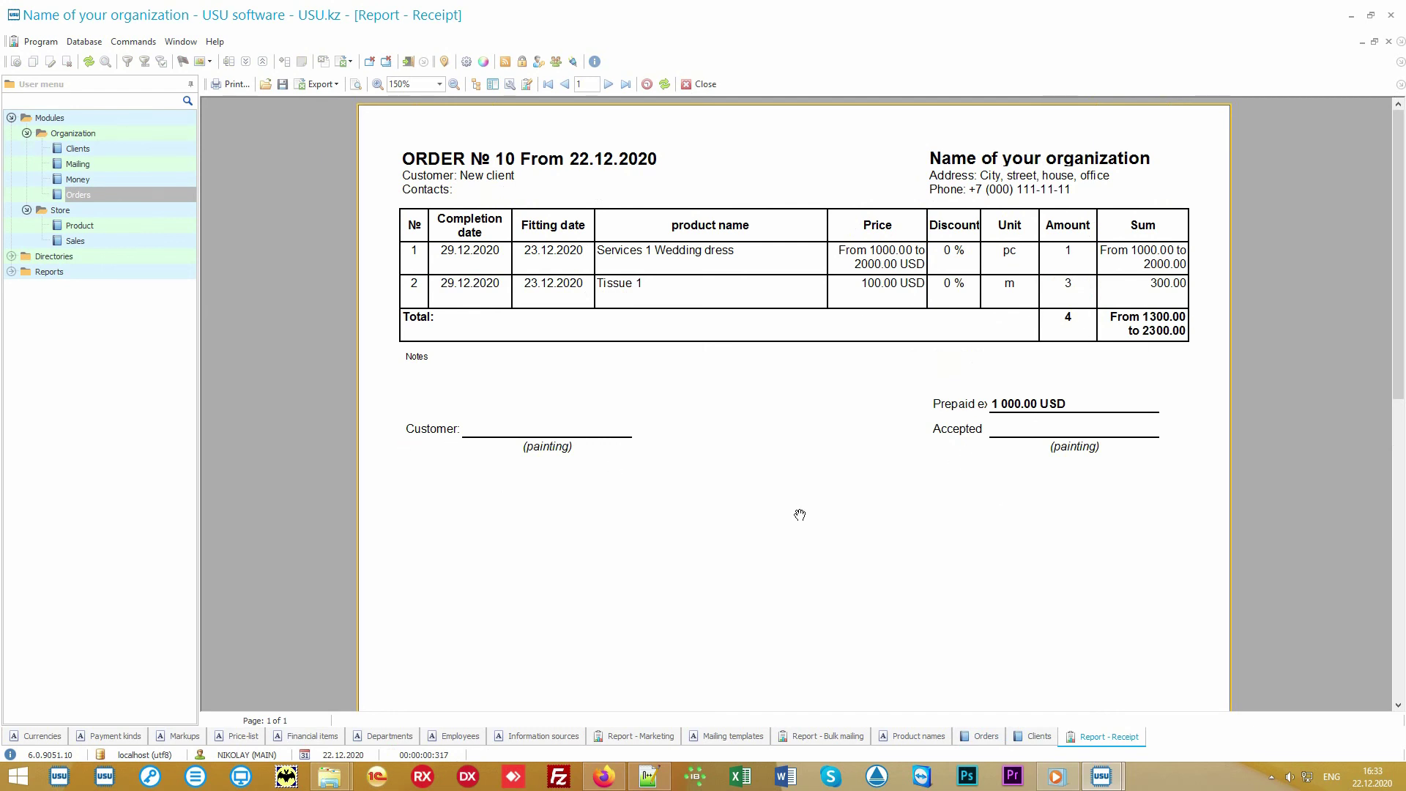
{"action": "scroll", "coordinate": [794, 512], "scroll_direction": "down", "scroll_amount": 2}
{"action": "left_click", "coordinate": [699, 84]}
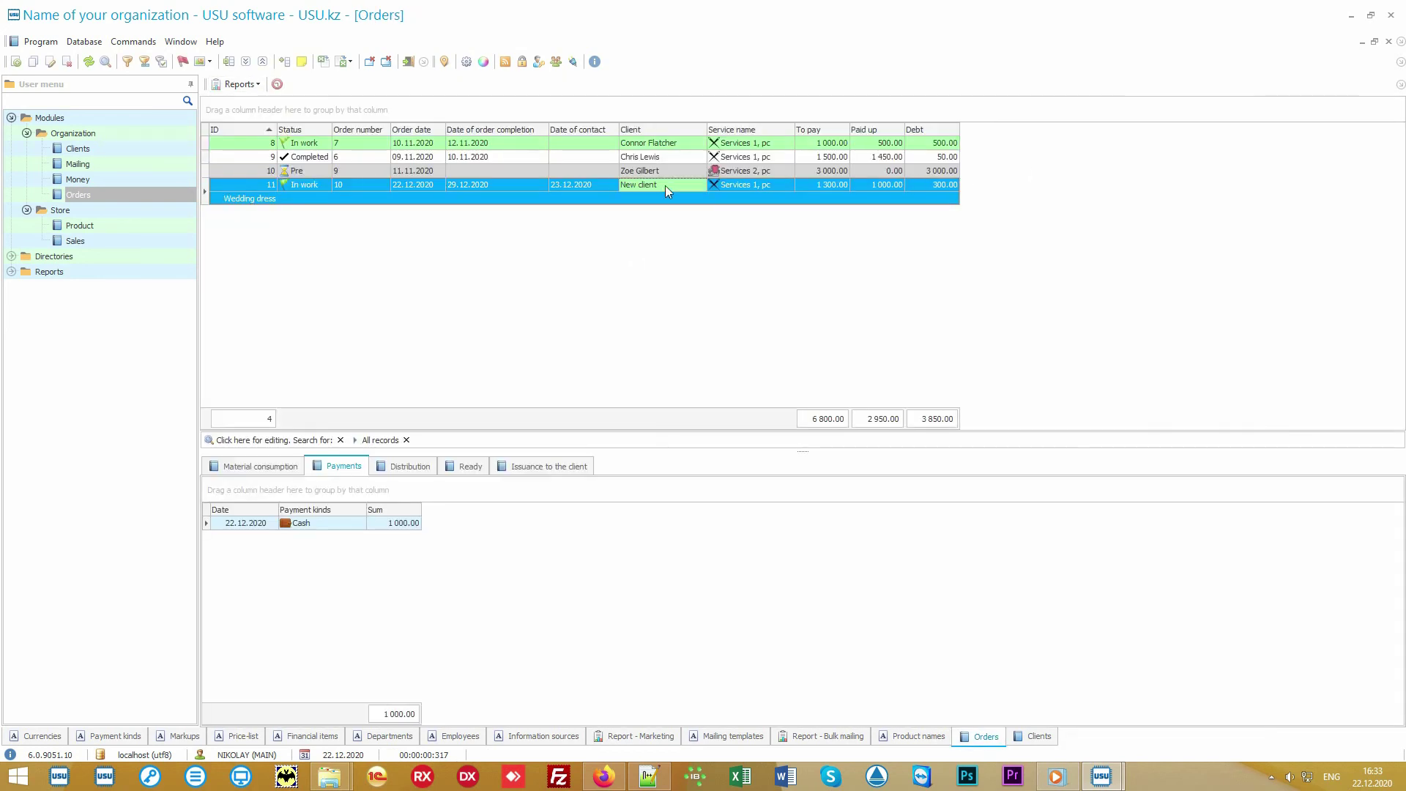
Step: Return to the Material consumption list and glance at the reports list
{"action": "left_click", "coordinate": [260, 467]}
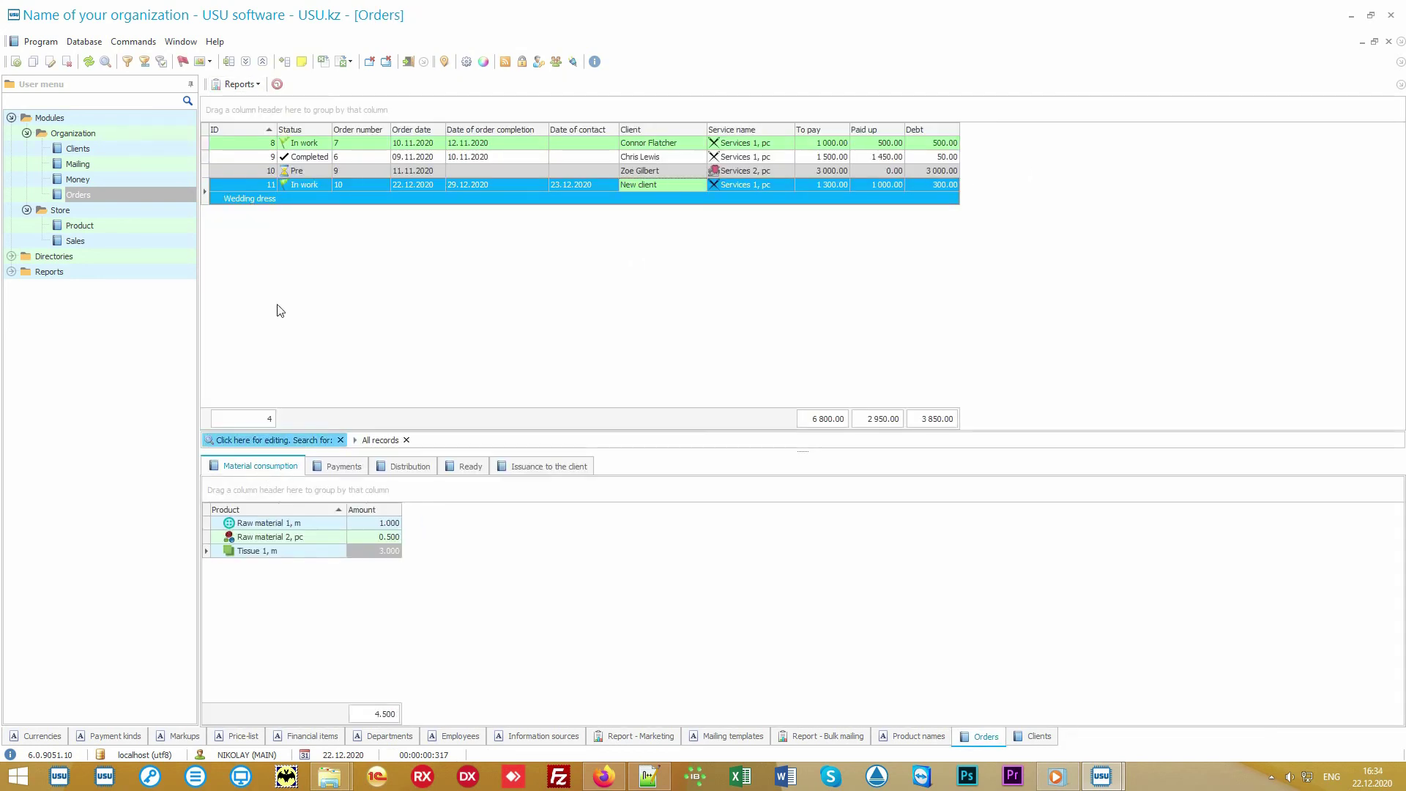
{"action": "left_click", "coordinate": [242, 84]}
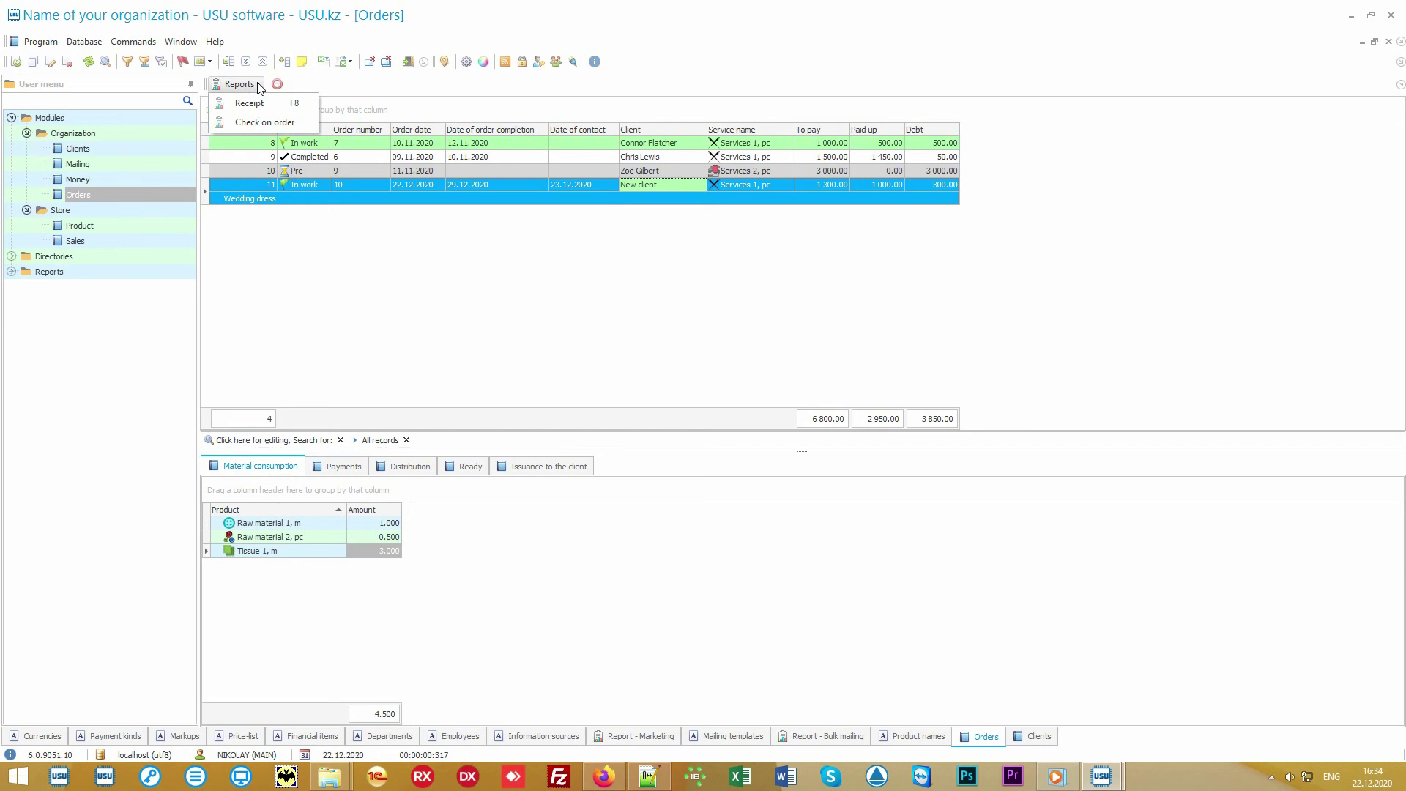
{"action": "left_click", "coordinate": [258, 86]}
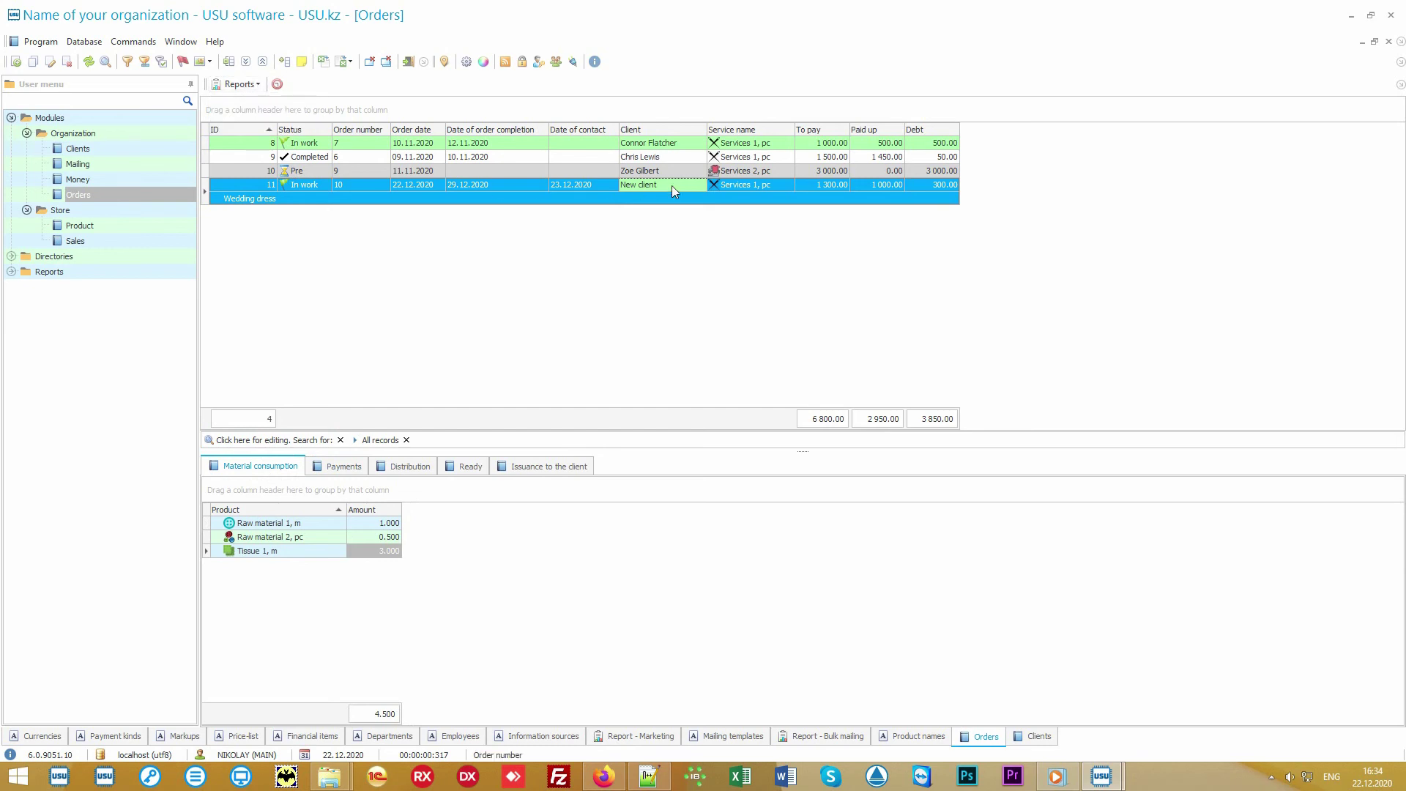
Step: Set the first master's distribution entry for order 11 to ready quantity 1
{"action": "left_click", "coordinate": [728, 186]}
{"action": "left_click", "coordinate": [422, 472]}
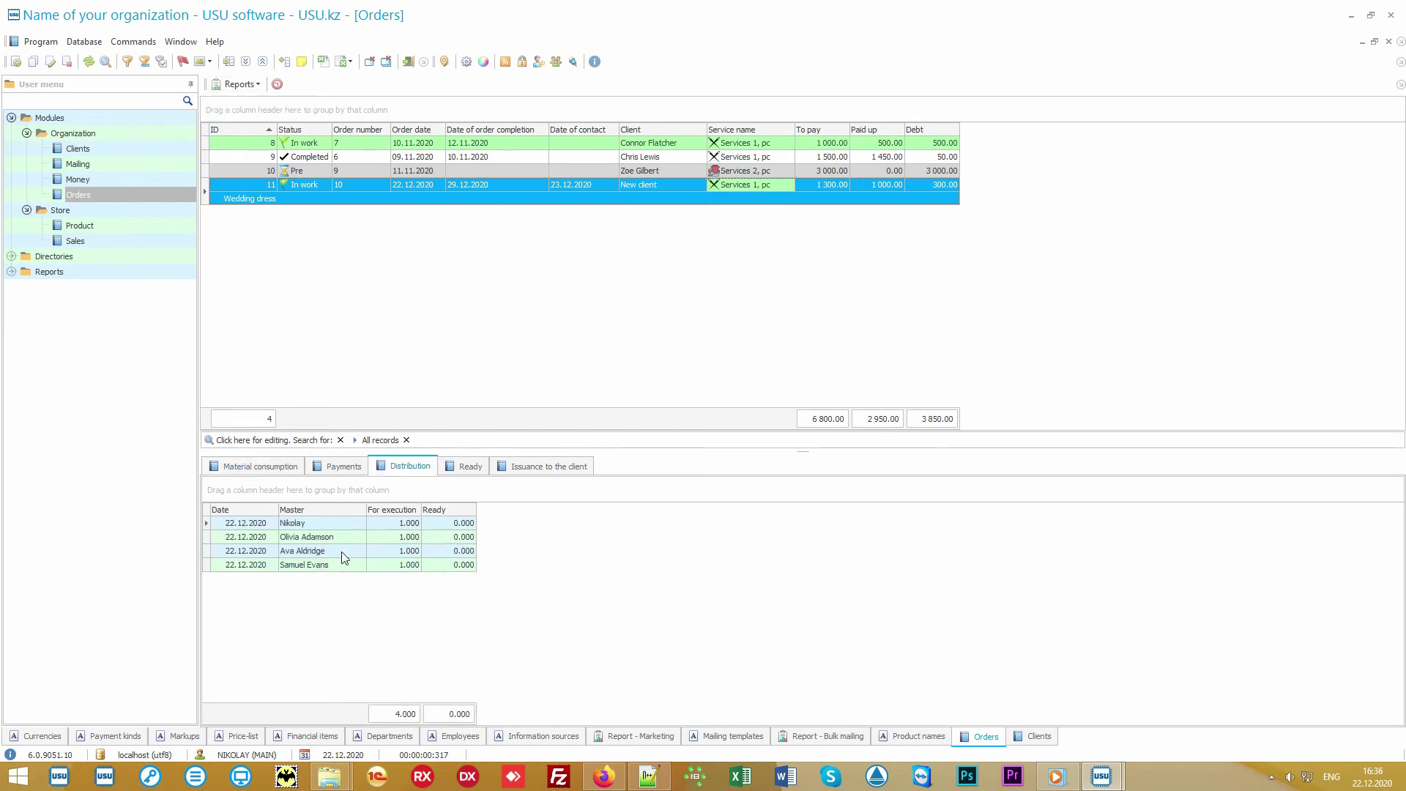
{"action": "left_click", "coordinate": [342, 552]}
{"action": "left_click", "coordinate": [363, 564]}
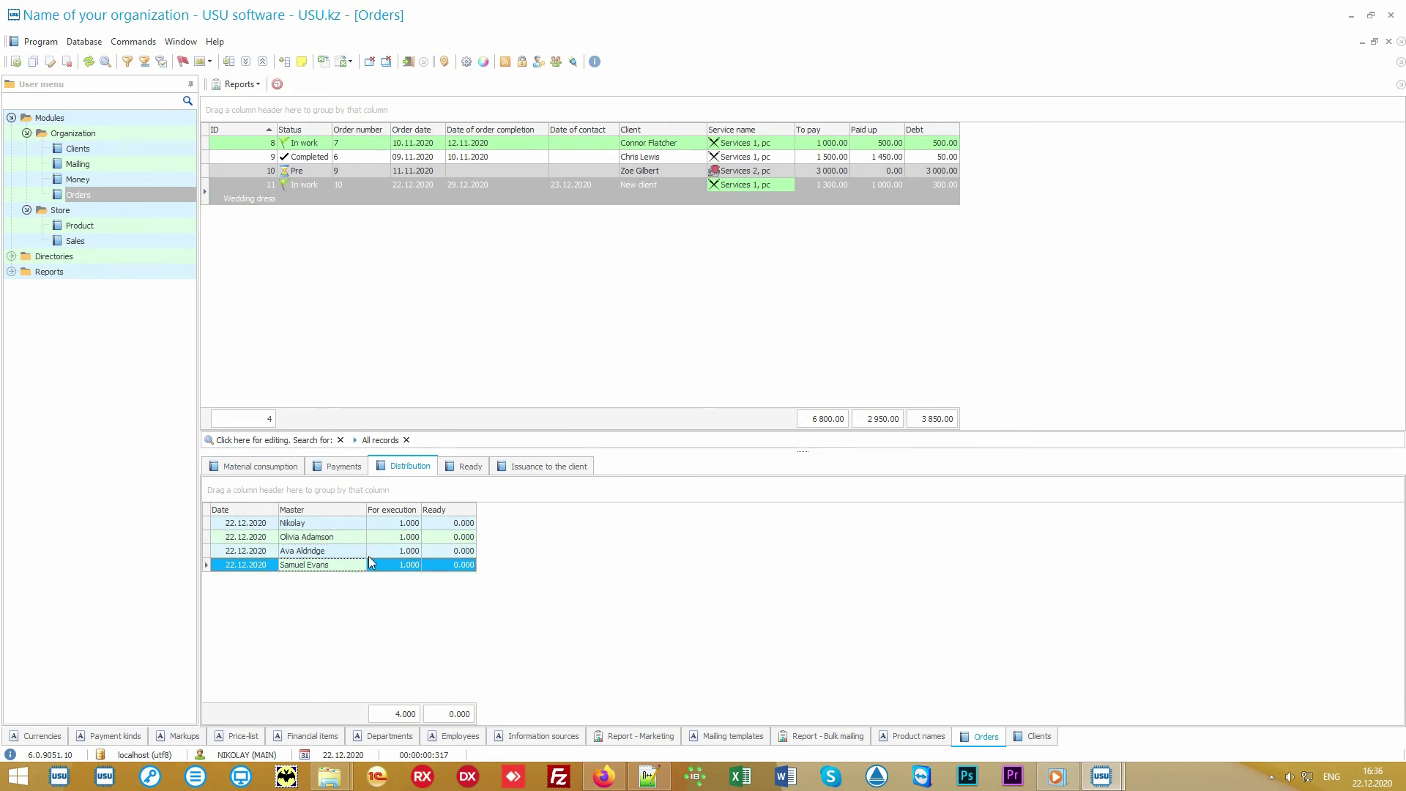
{"action": "double_click", "coordinate": [351, 523]}
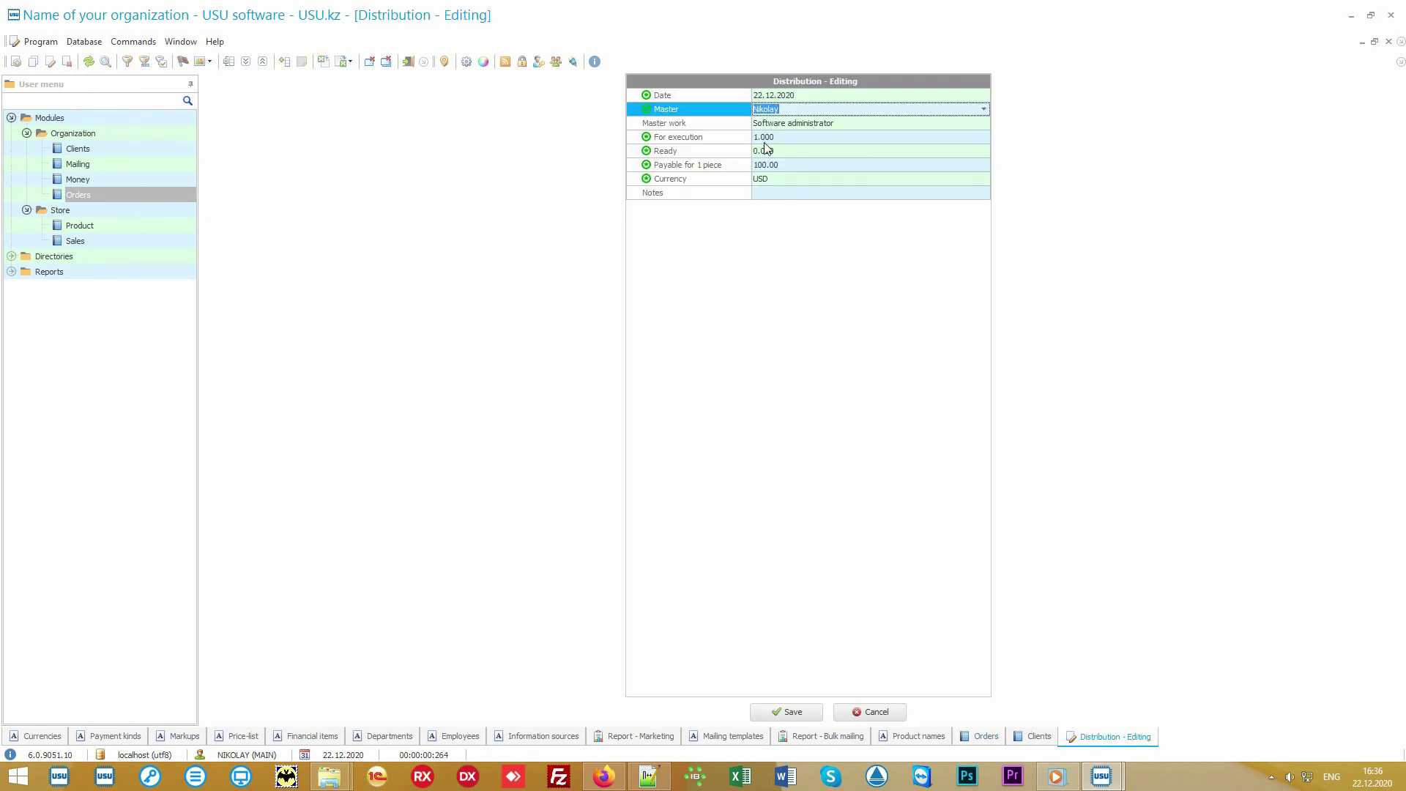
{"action": "left_click", "coordinate": [721, 139]}
{"action": "left_click", "coordinate": [764, 154]}
{"action": "type", "text": "1"}
{"action": "left_click", "coordinate": [797, 711]}
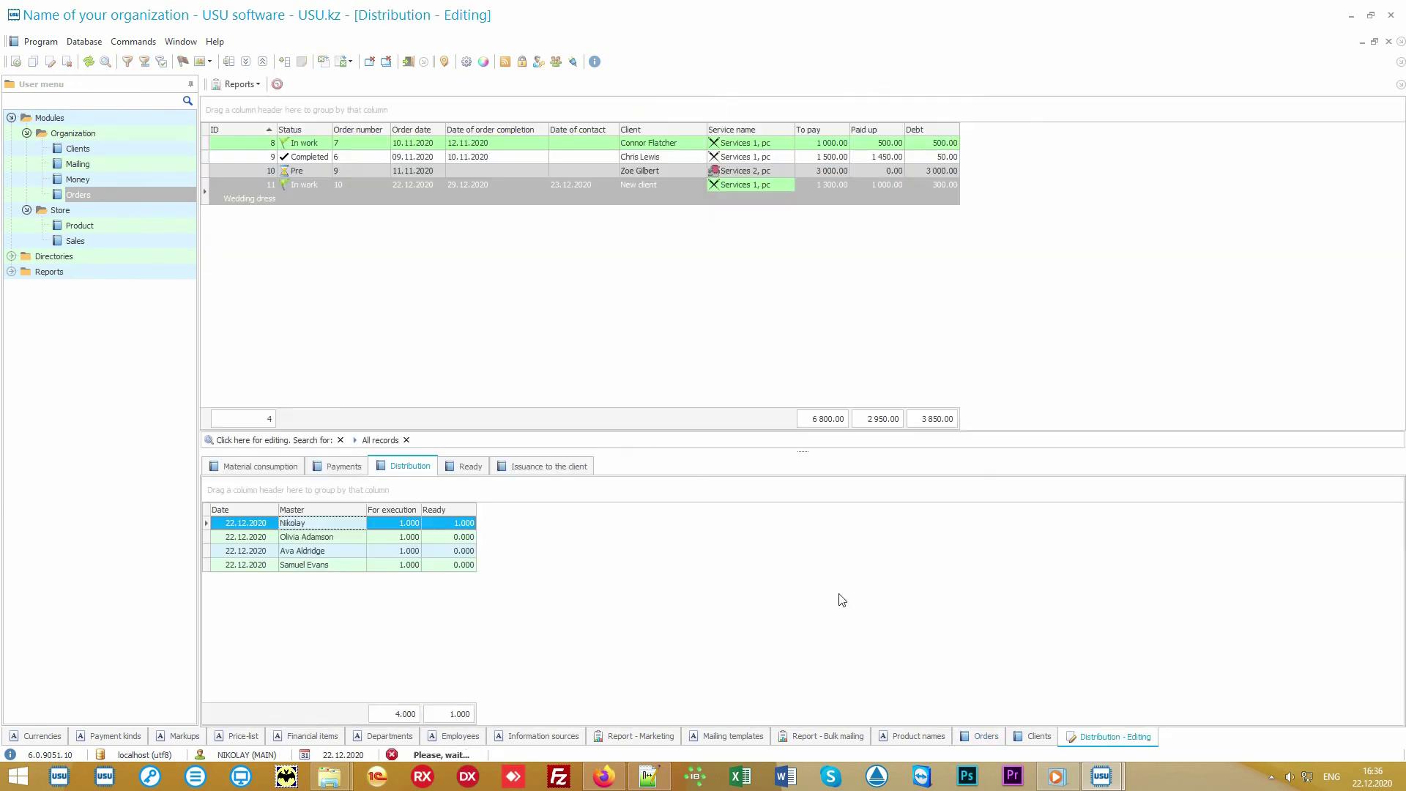
Step: Add a Ready record for the order in the Main warehouse
{"action": "left_click", "coordinate": [471, 467]}
{"action": "right_click", "coordinate": [543, 549]}
{"action": "left_click", "coordinate": [620, 110]}
{"action": "left_click", "coordinate": [983, 109]}
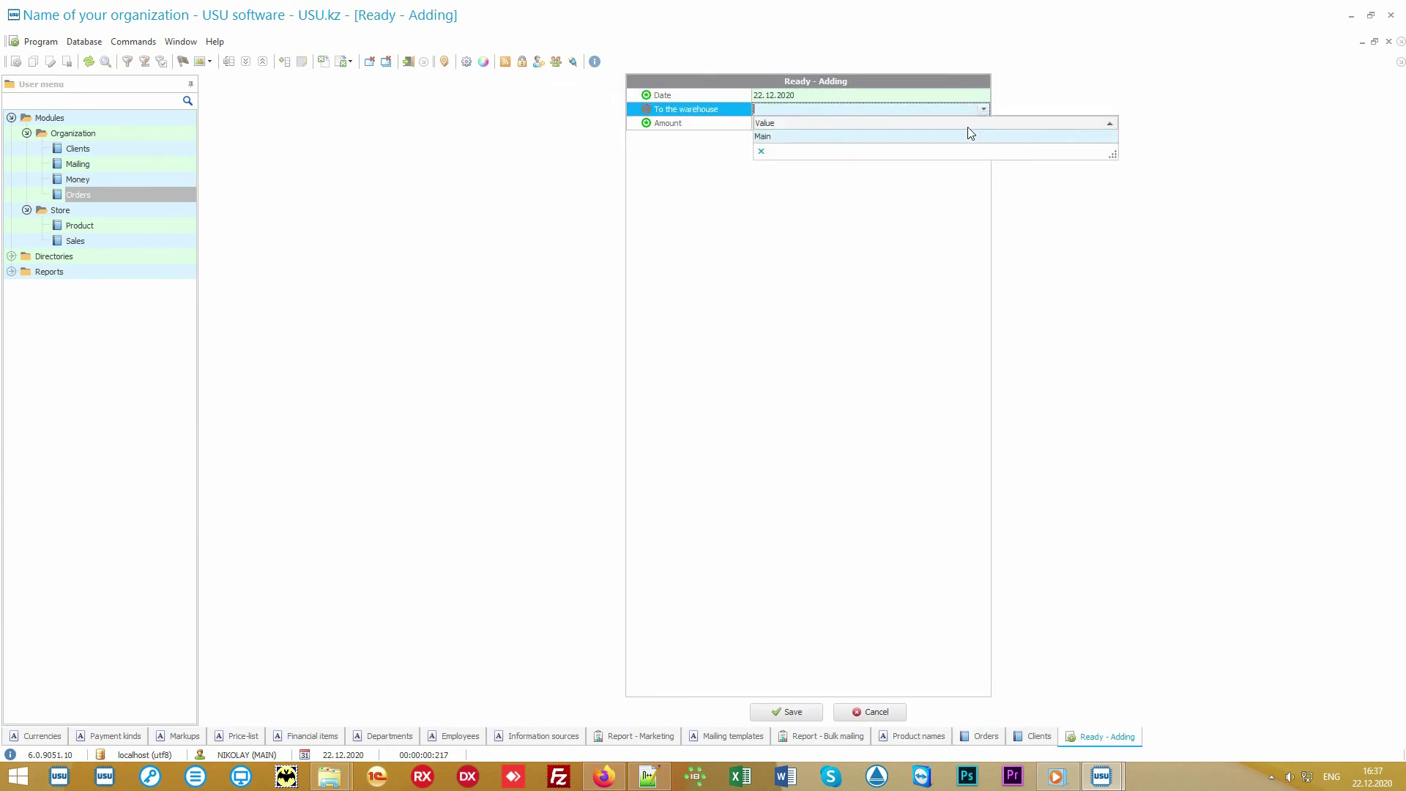
{"action": "left_click", "coordinate": [967, 126]}
{"action": "left_click", "coordinate": [787, 712]}
Step: Record issuance of 1.000 to the client from the Main warehouse
{"action": "left_click", "coordinate": [545, 466]}
{"action": "right_click", "coordinate": [630, 578]}
{"action": "left_click", "coordinate": [696, 133]}
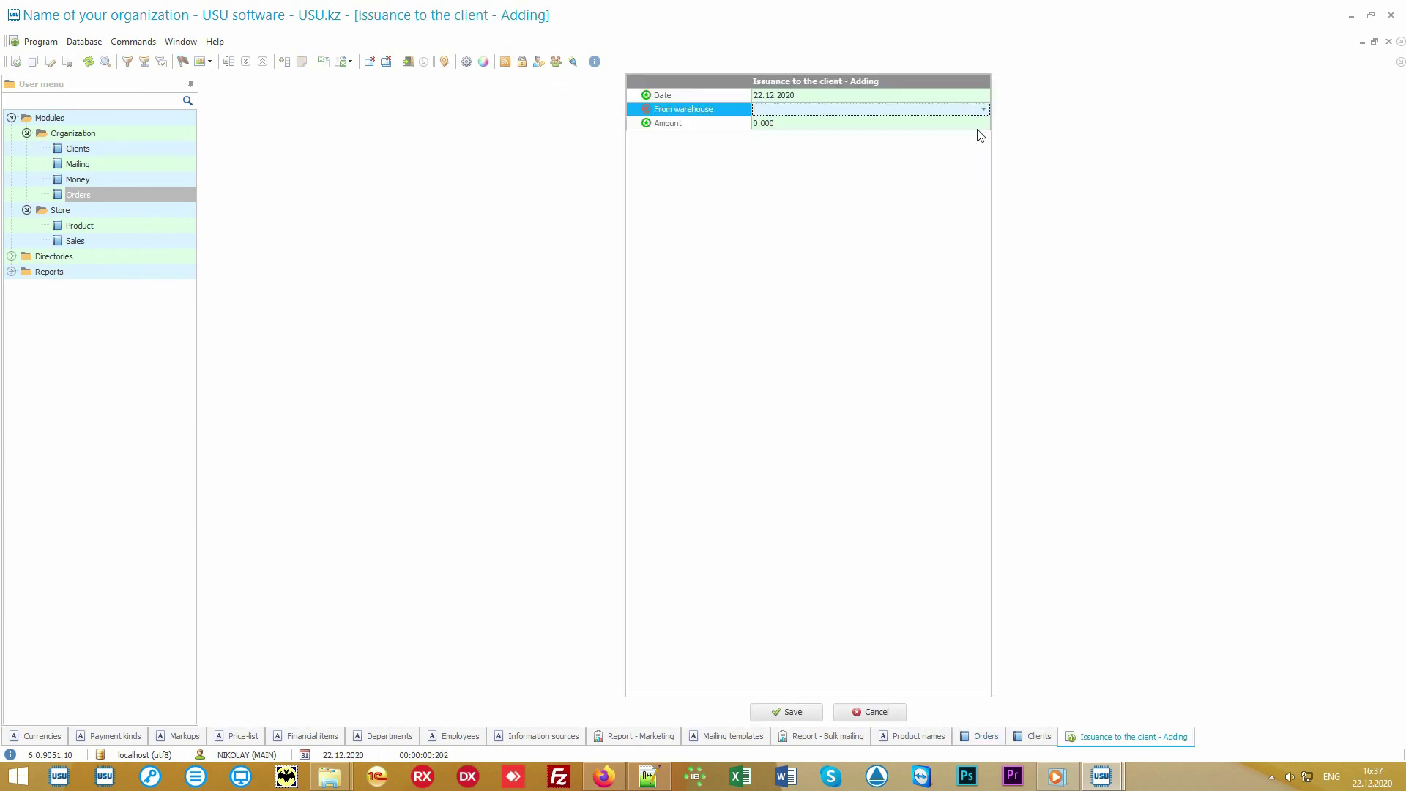
{"action": "left_click", "coordinate": [982, 109]}
{"action": "left_click", "coordinate": [861, 137]}
{"action": "left_click", "coordinate": [787, 710]}
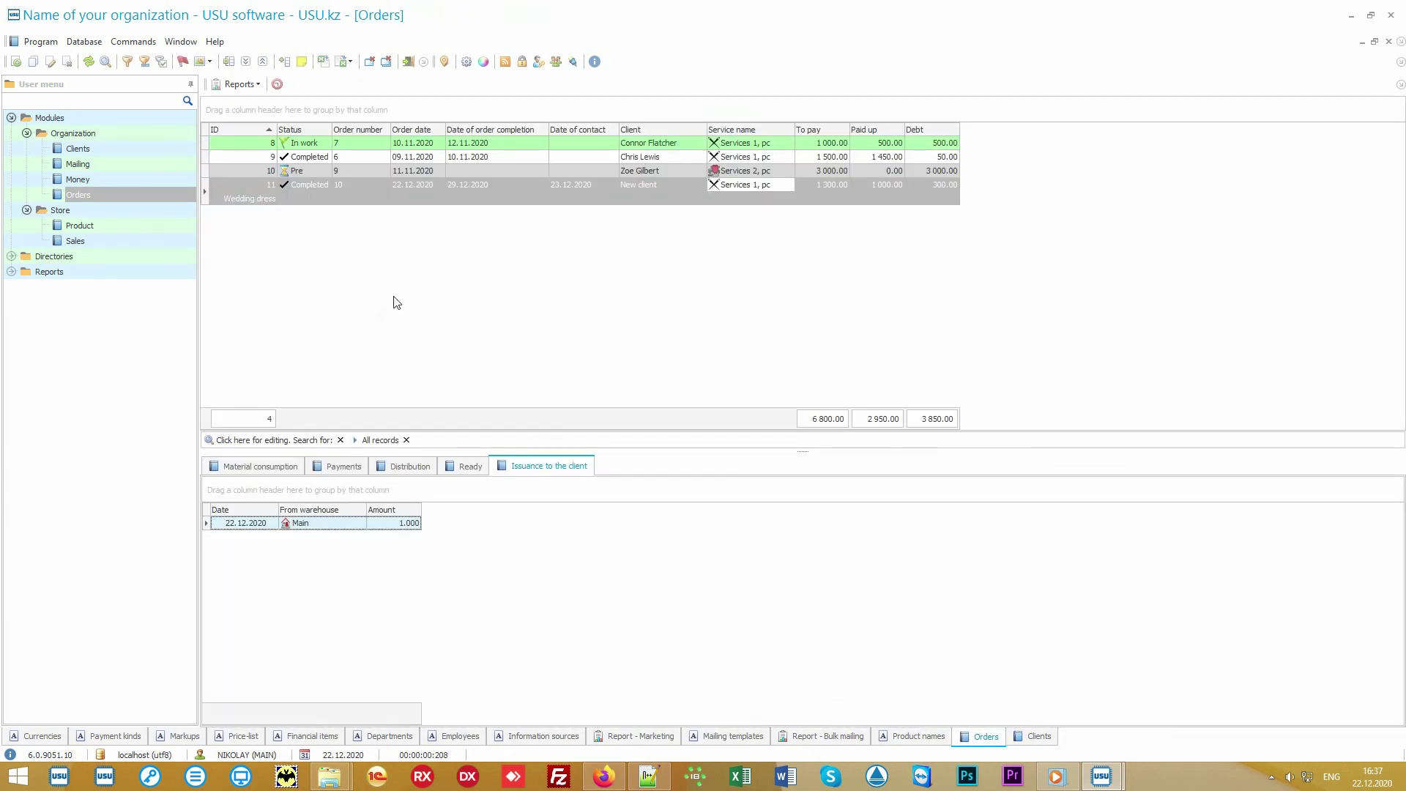
Step: Widen the Status column, then start a new sale from Store > Sales with Actions > Sell
{"action": "left_click_drag", "start_coordinate": [332, 129], "coordinate": [353, 129]}
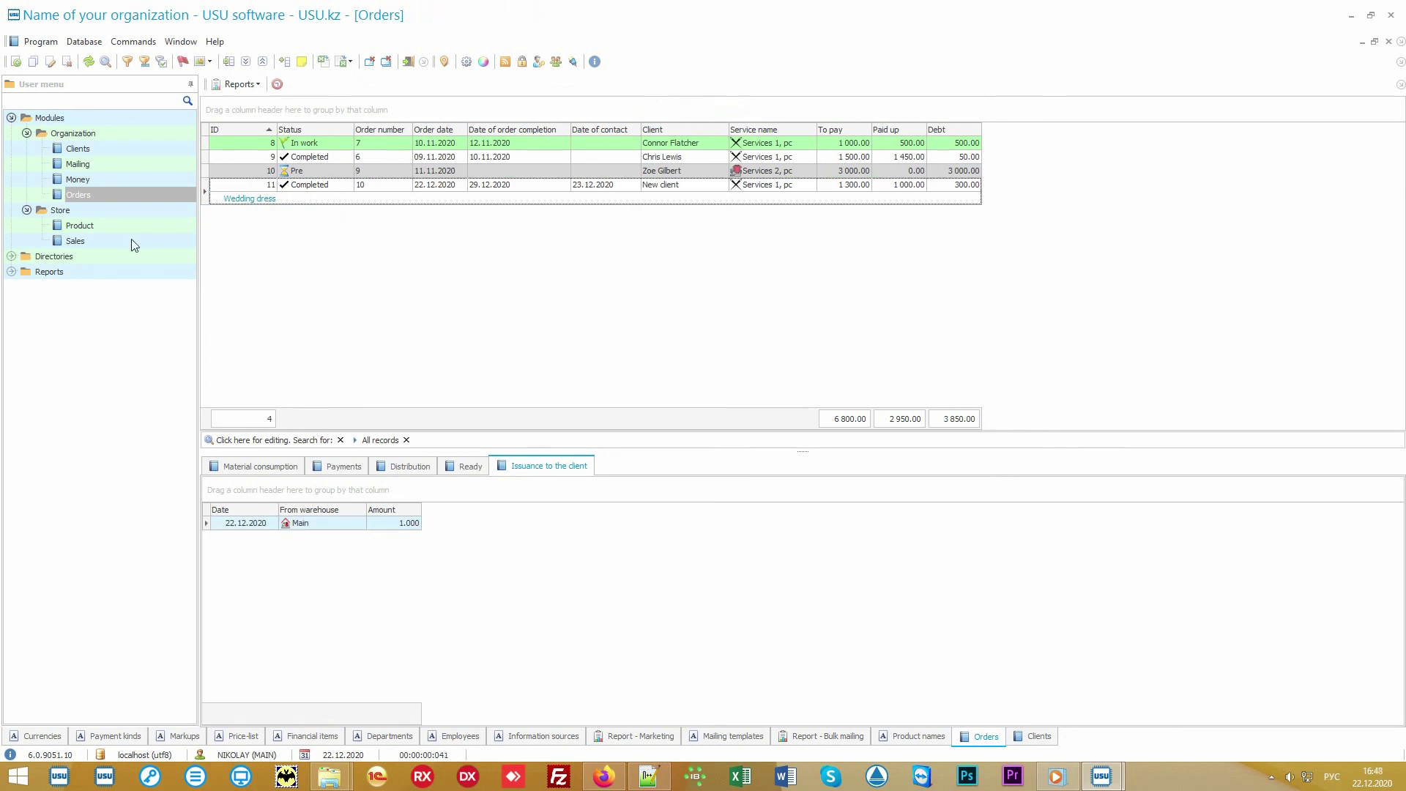
{"action": "left_click", "coordinate": [131, 240]}
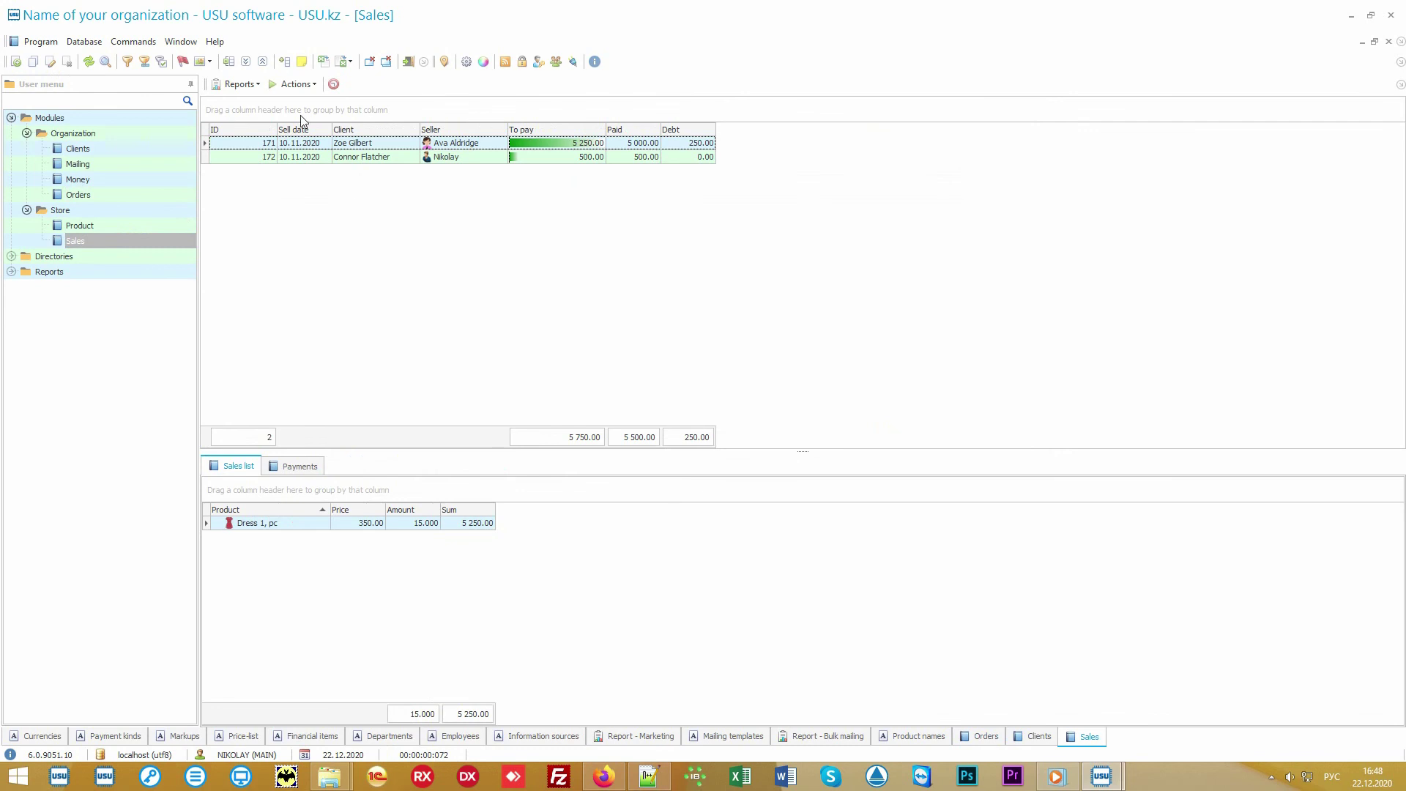
{"action": "left_click", "coordinate": [296, 84]}
{"action": "left_click", "coordinate": [308, 105]}
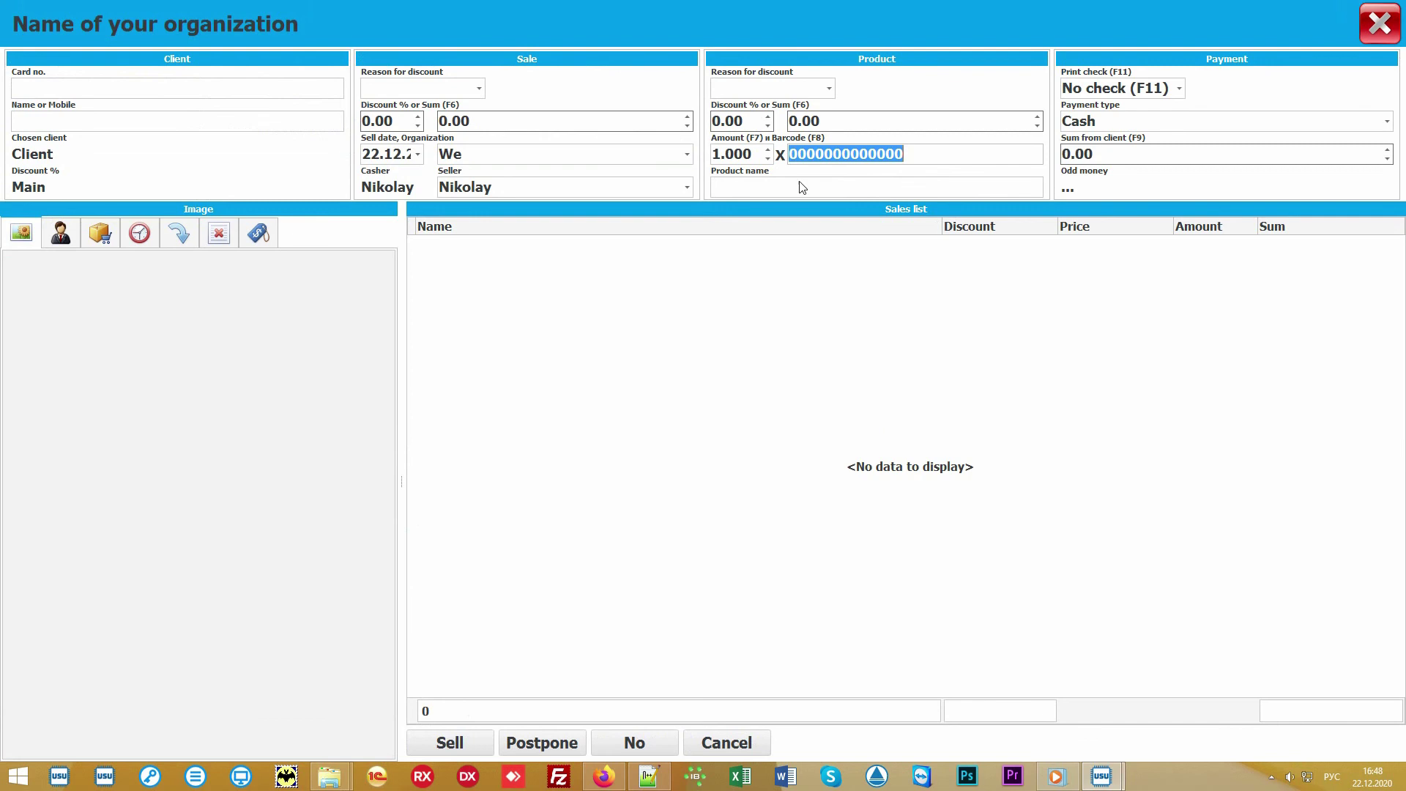
Step: Add Dress 1 by barcode 10024, then Raw material 2 and Tissue 1 from the catalogue
{"action": "type", "text": "10024"}
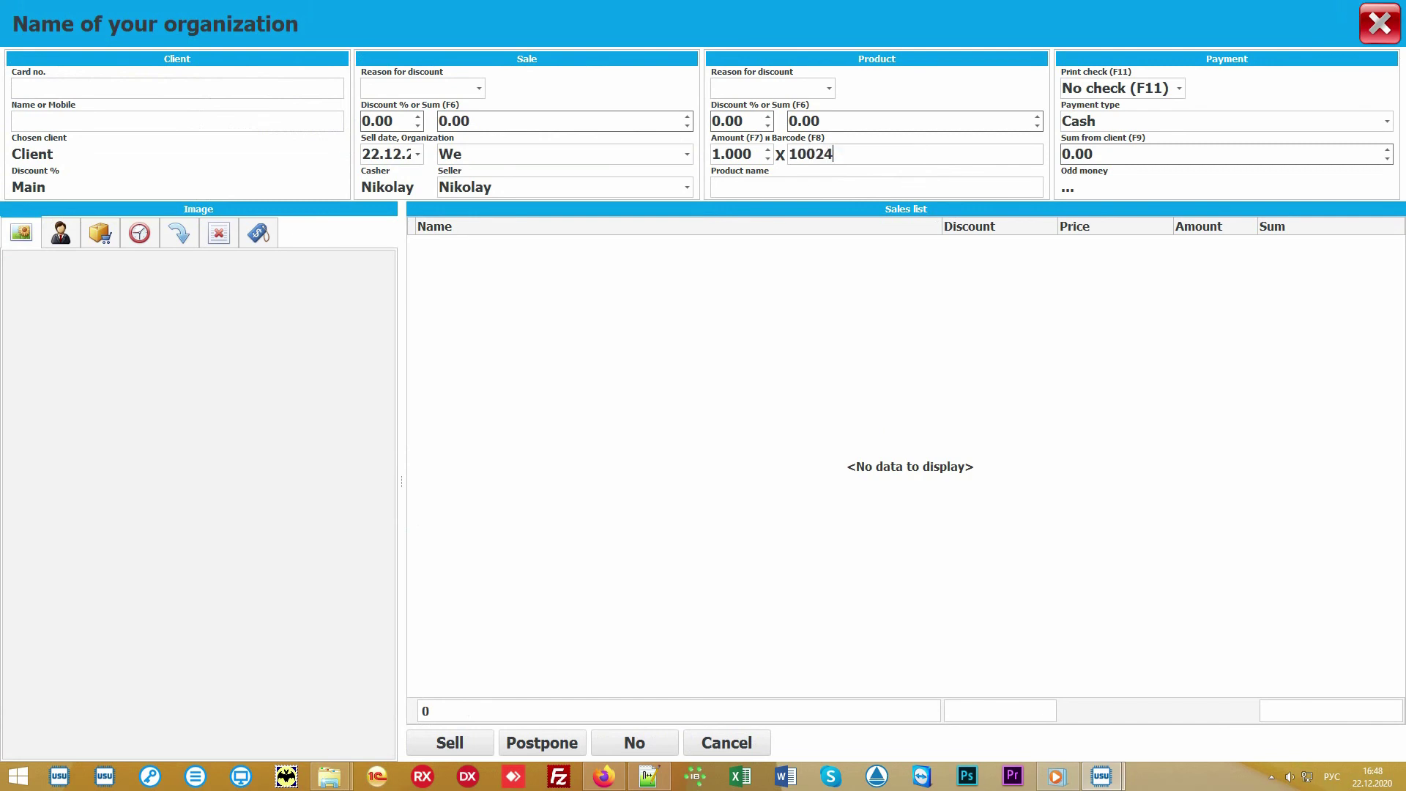
{"action": "key", "text": "Return"}
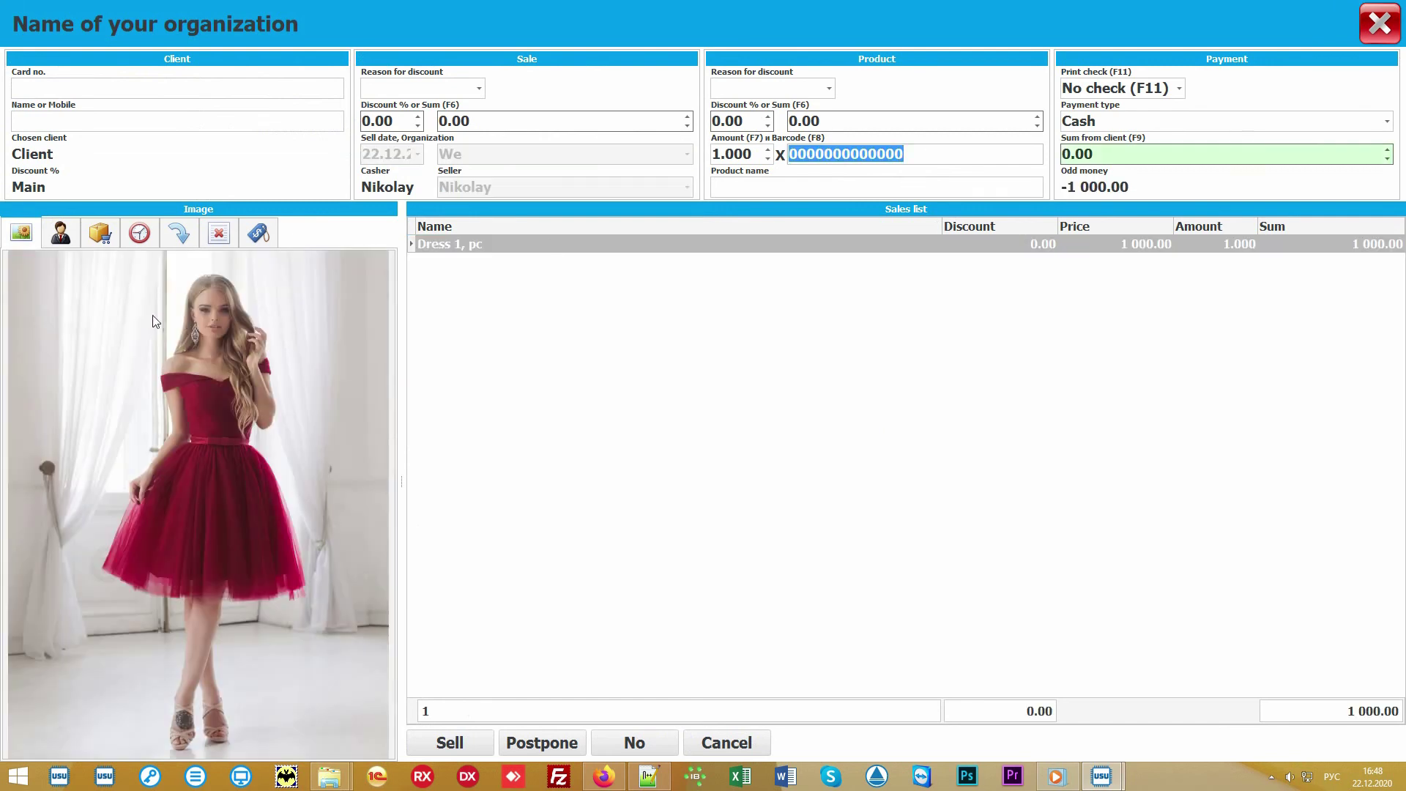
{"action": "left_click", "coordinate": [437, 249]}
{"action": "left_click", "coordinate": [106, 236]}
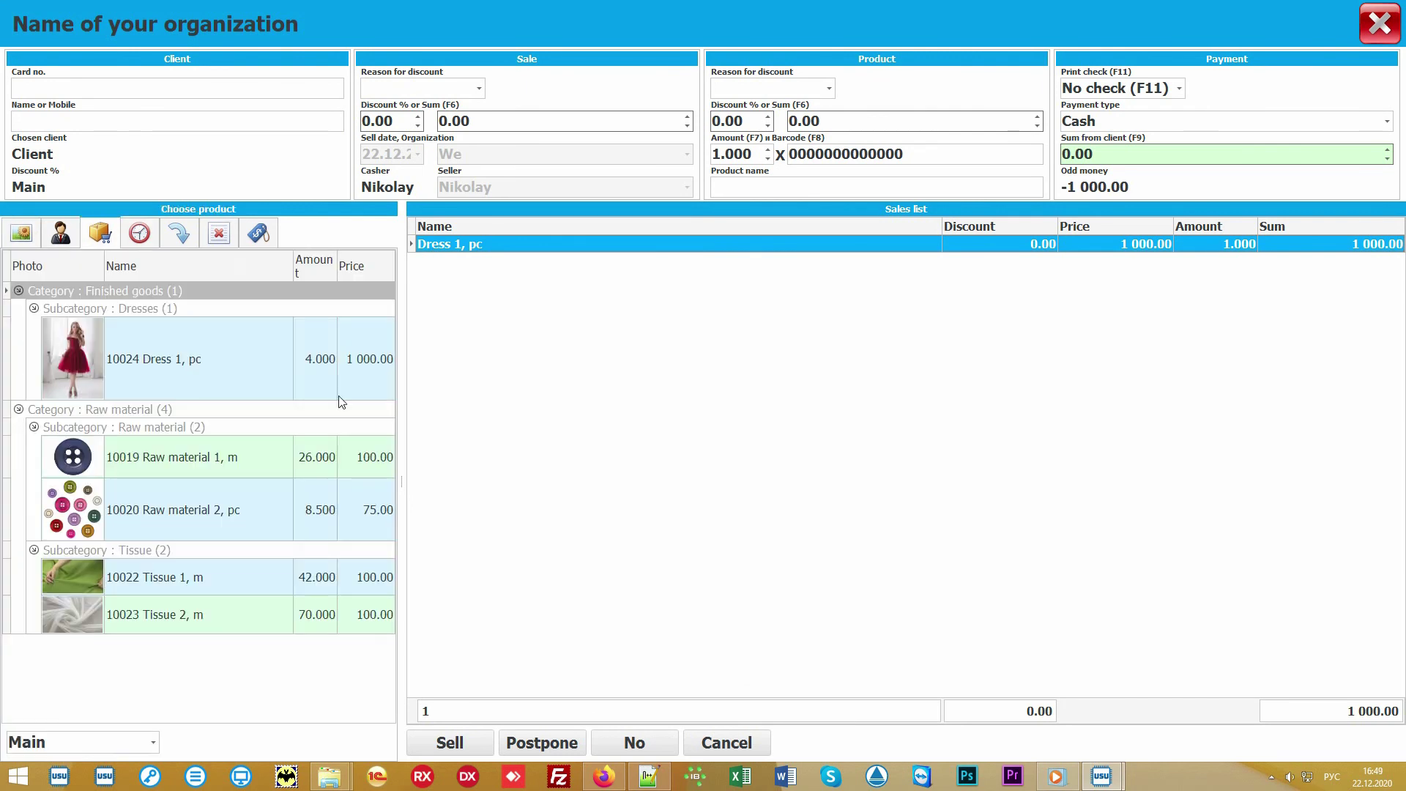
{"action": "double_click", "coordinate": [225, 513]}
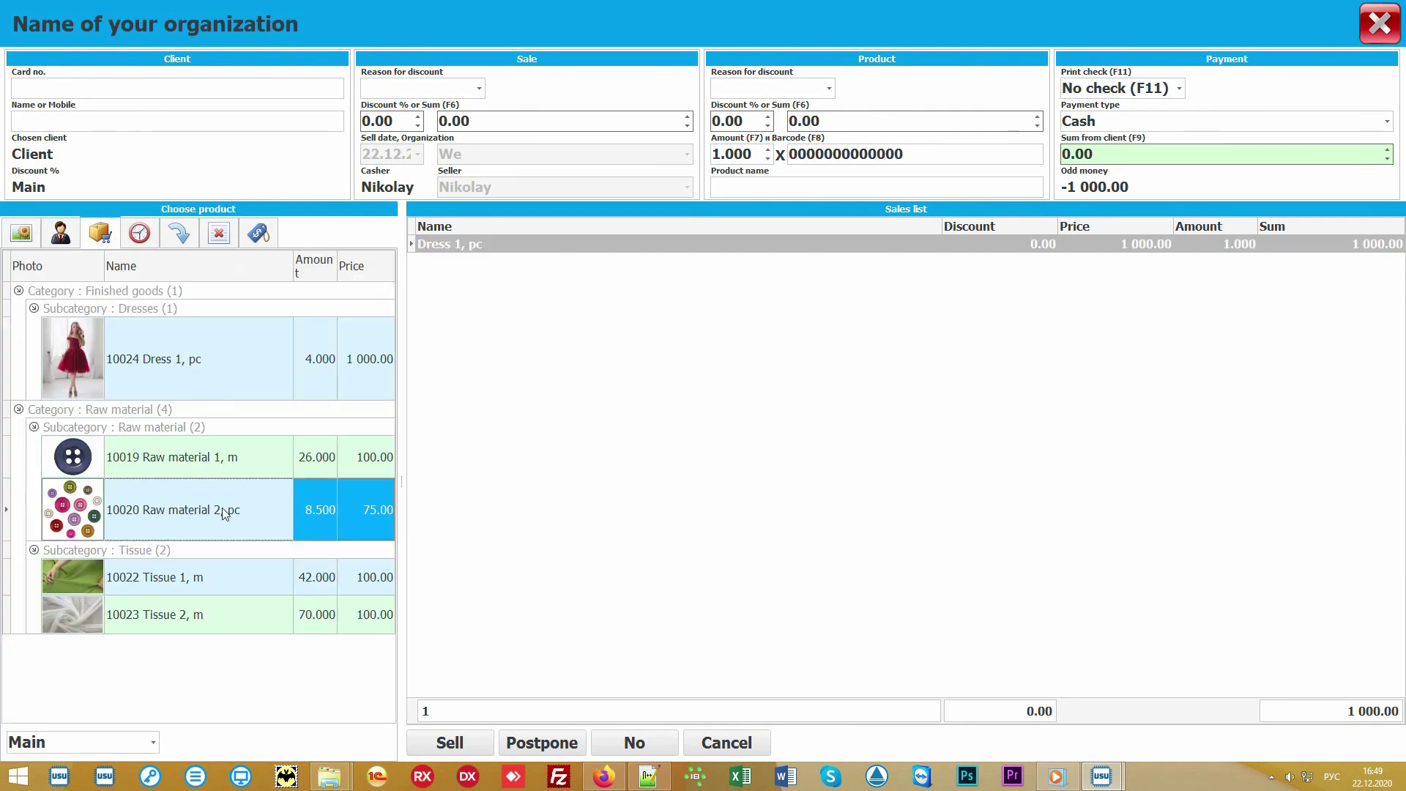
{"action": "double_click", "coordinate": [224, 586]}
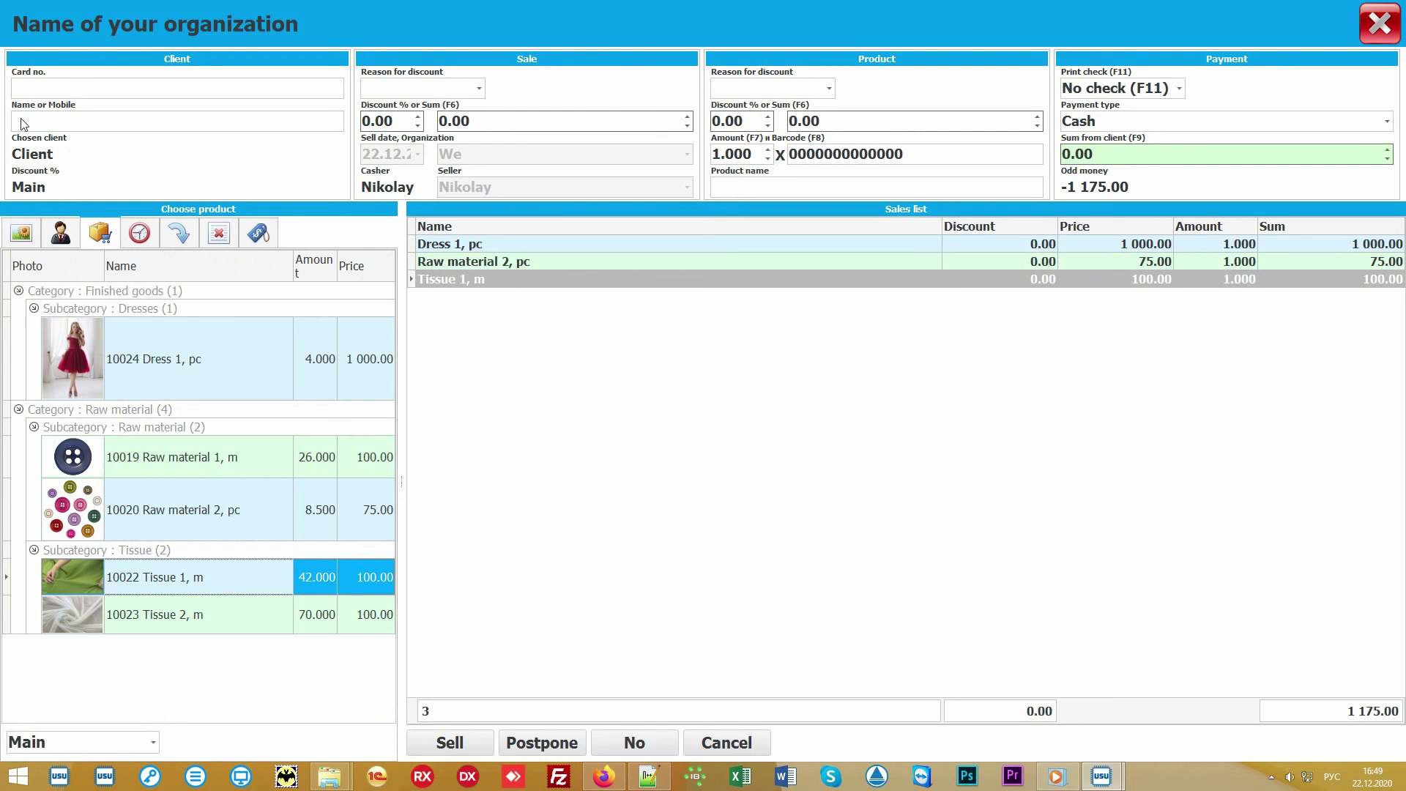
Step: Complete the 1 175.00 sale paying Cash with no receipt printed
{"action": "left_click", "coordinate": [1387, 121]}
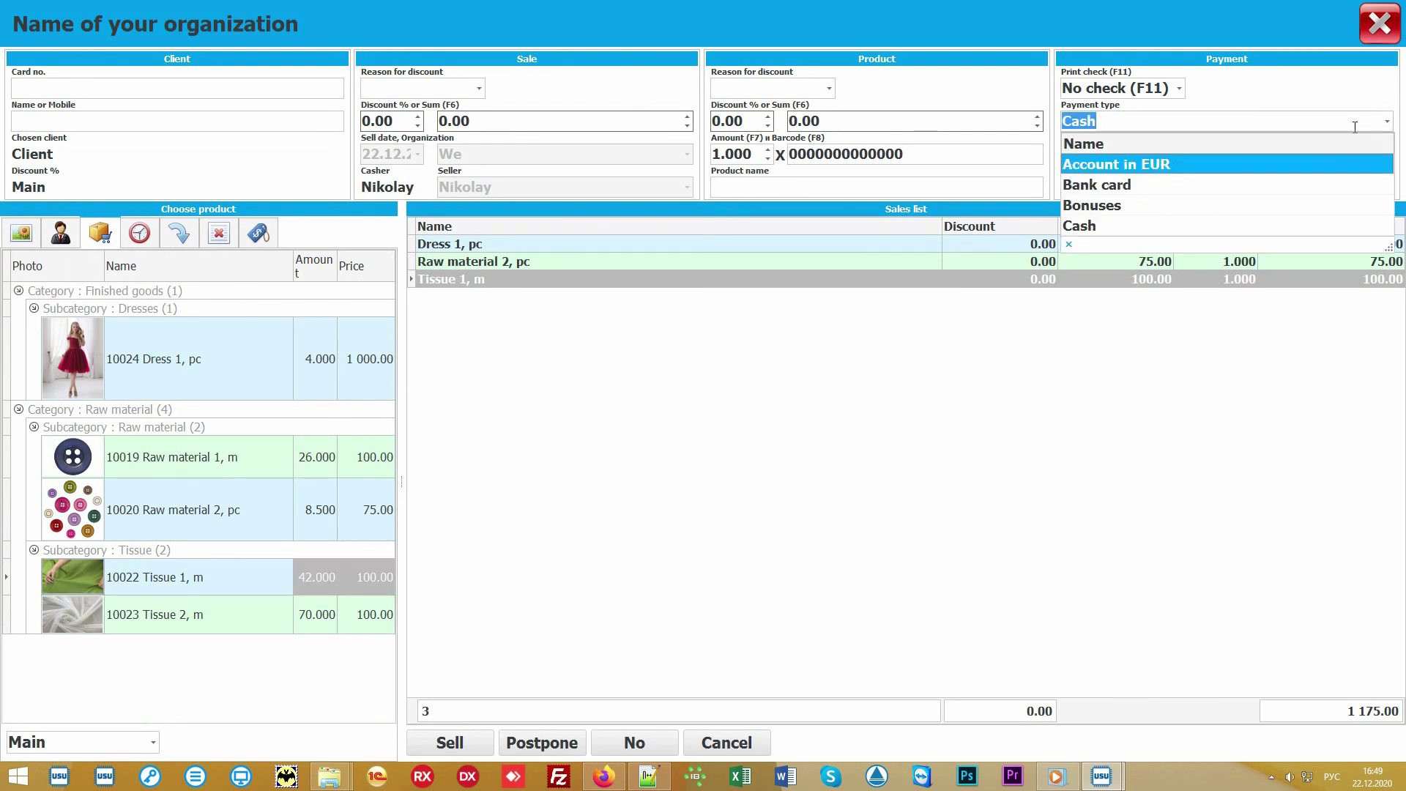
{"action": "left_click", "coordinate": [1191, 121]}
{"action": "left_click", "coordinate": [1181, 89]}
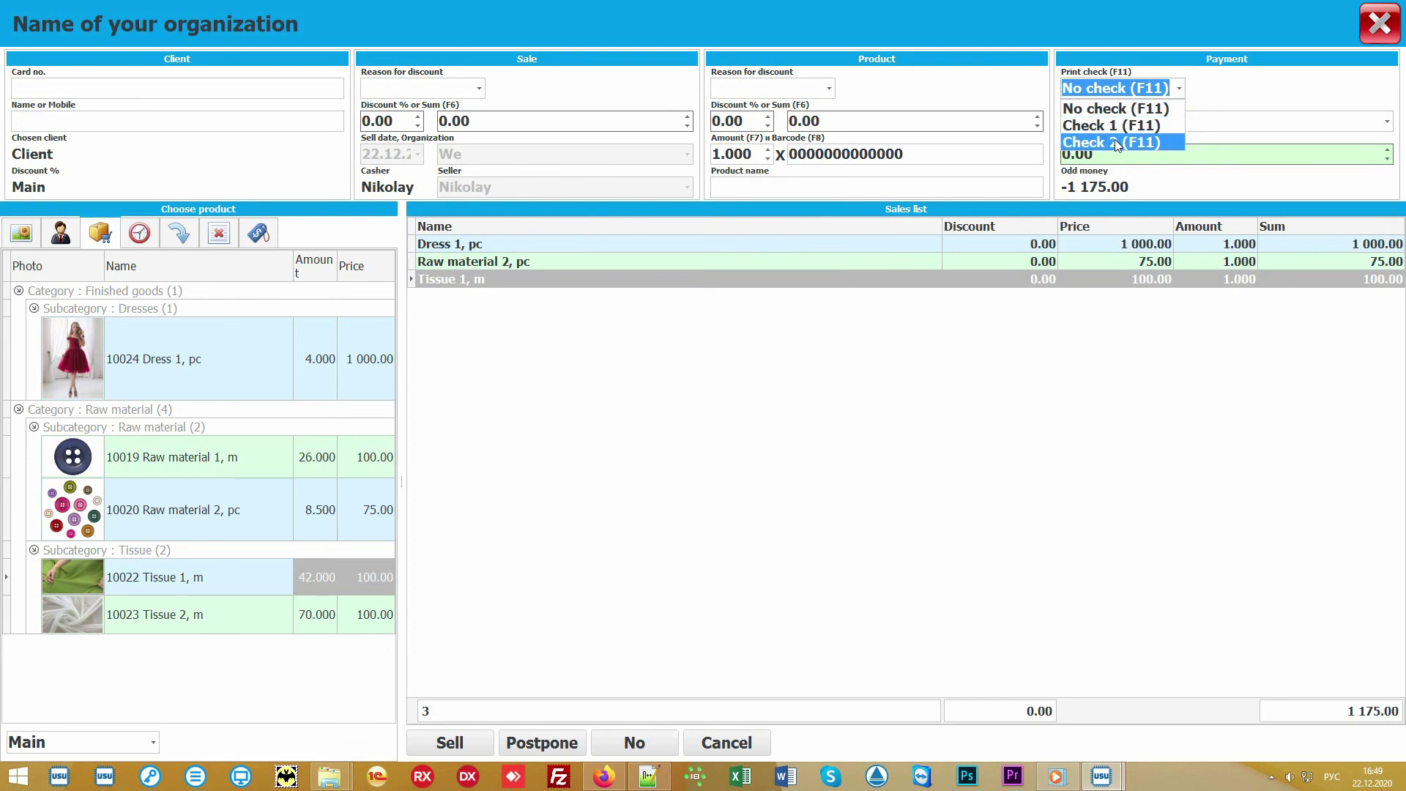
{"action": "left_click", "coordinate": [1185, 100]}
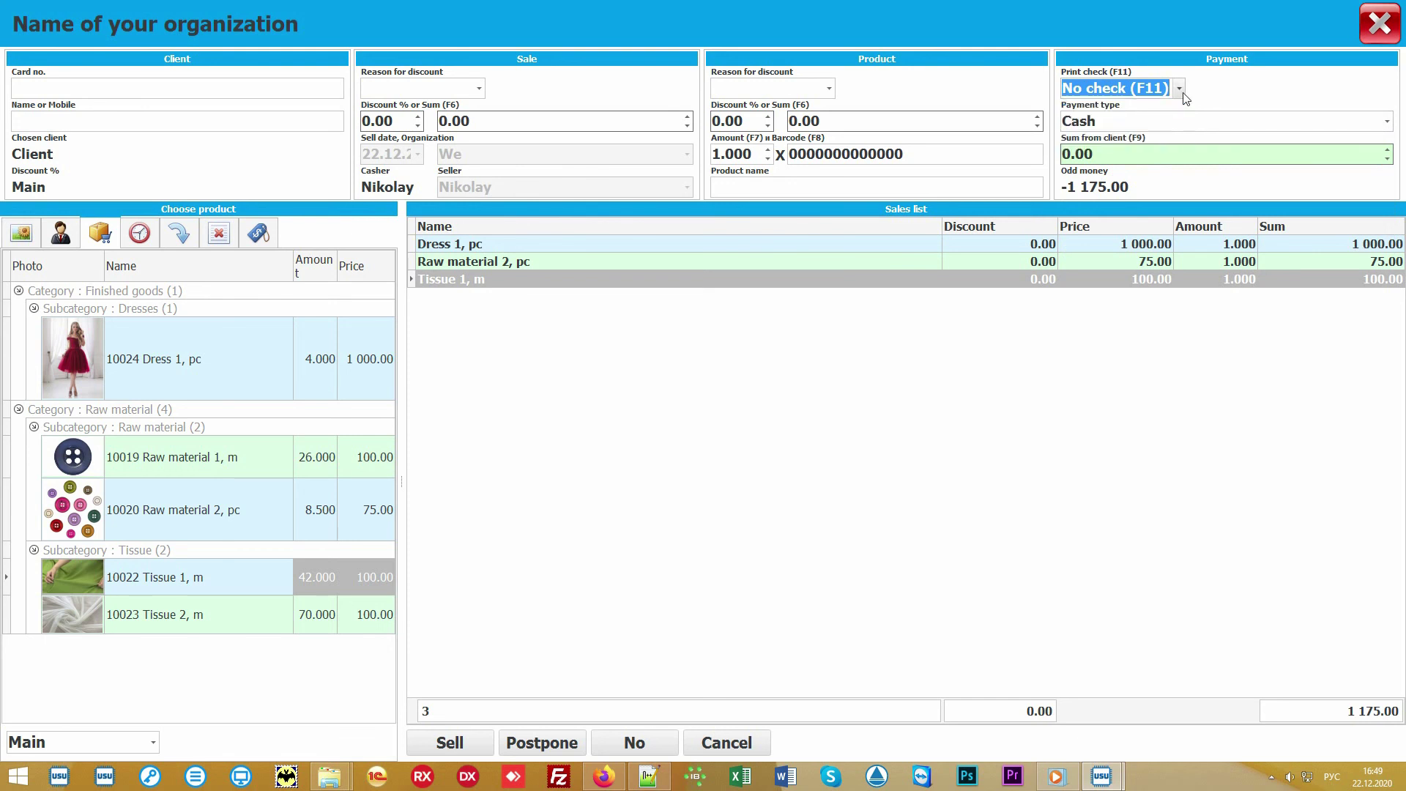
{"action": "left_click", "coordinate": [476, 743]}
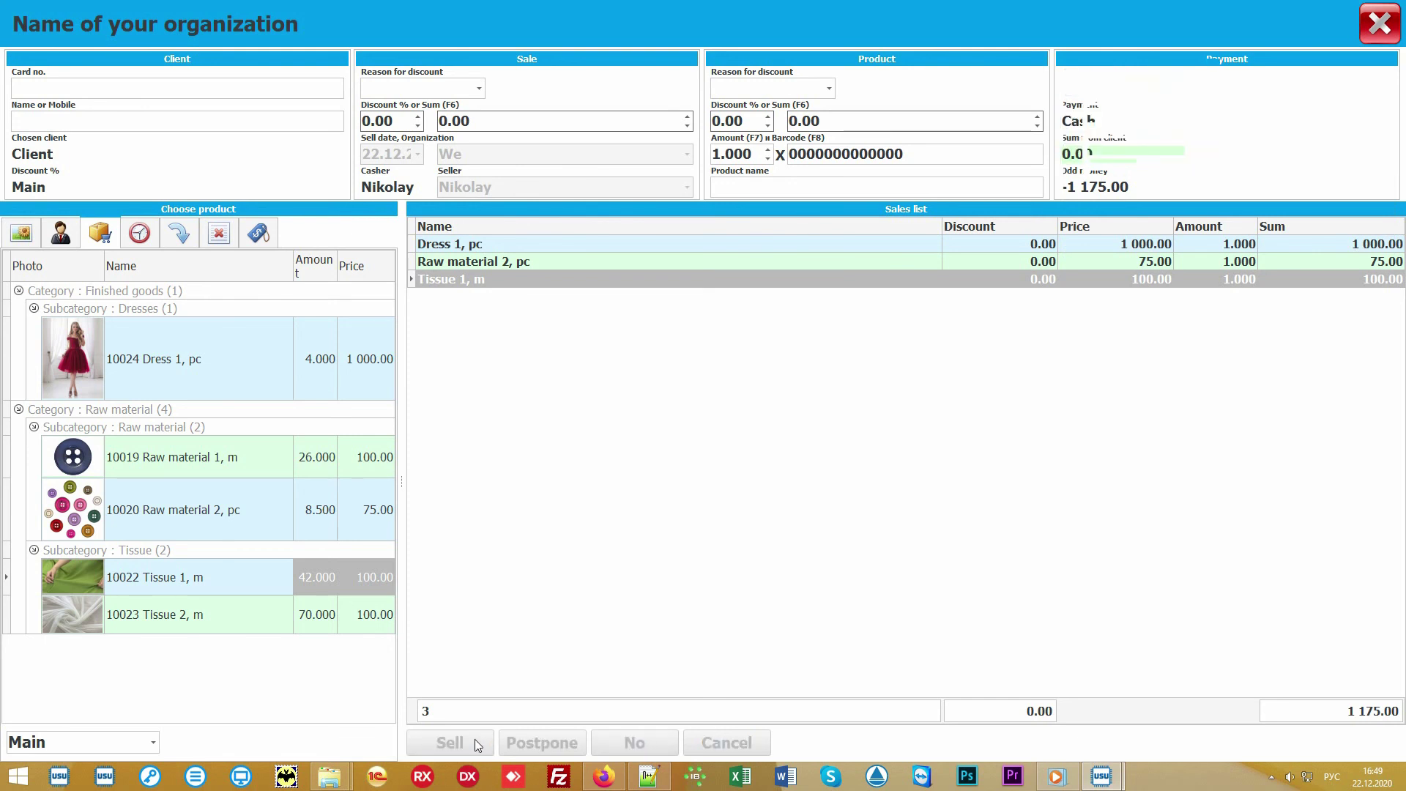
Step: Close the cashier window and inspect the new 1 175.00 sale and its printable documents
{"action": "left_click", "coordinate": [1380, 25]}
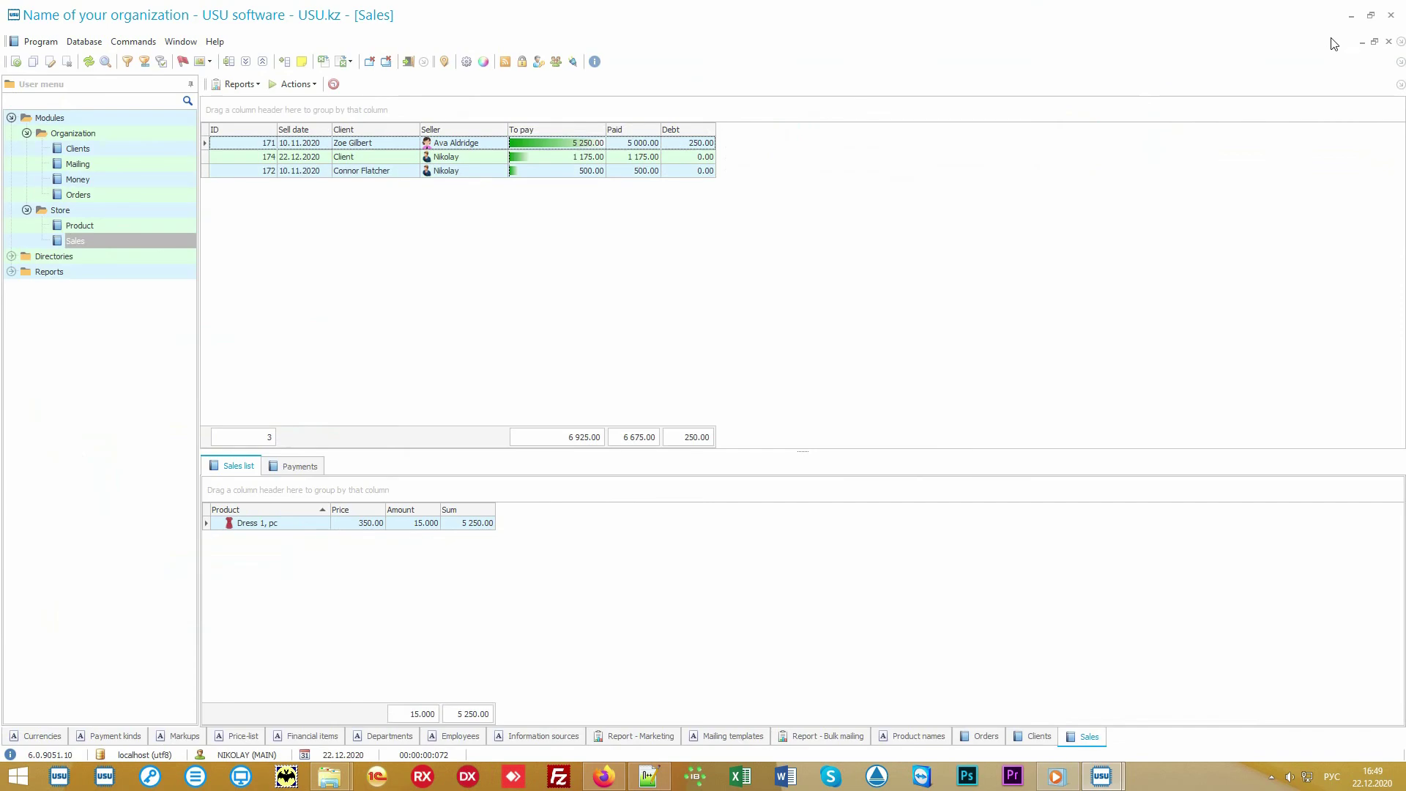
{"action": "left_click", "coordinate": [395, 174]}
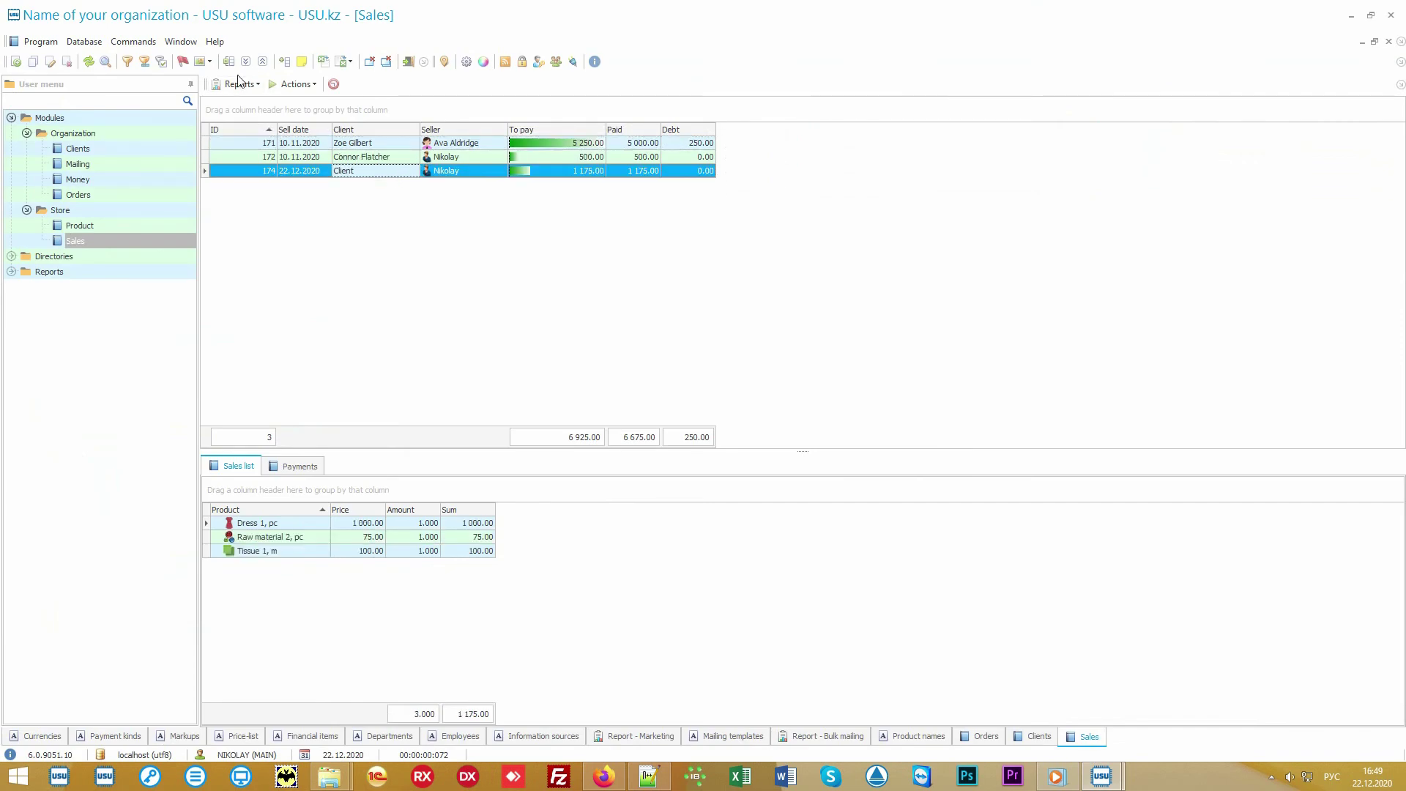
{"action": "left_click", "coordinate": [240, 84]}
{"action": "left_click", "coordinate": [394, 176]}
Step: Collapse Modules and expand Reports with its Store, Money, Mailing, Indicators and Employees groups
{"action": "double_click", "coordinate": [81, 119]}
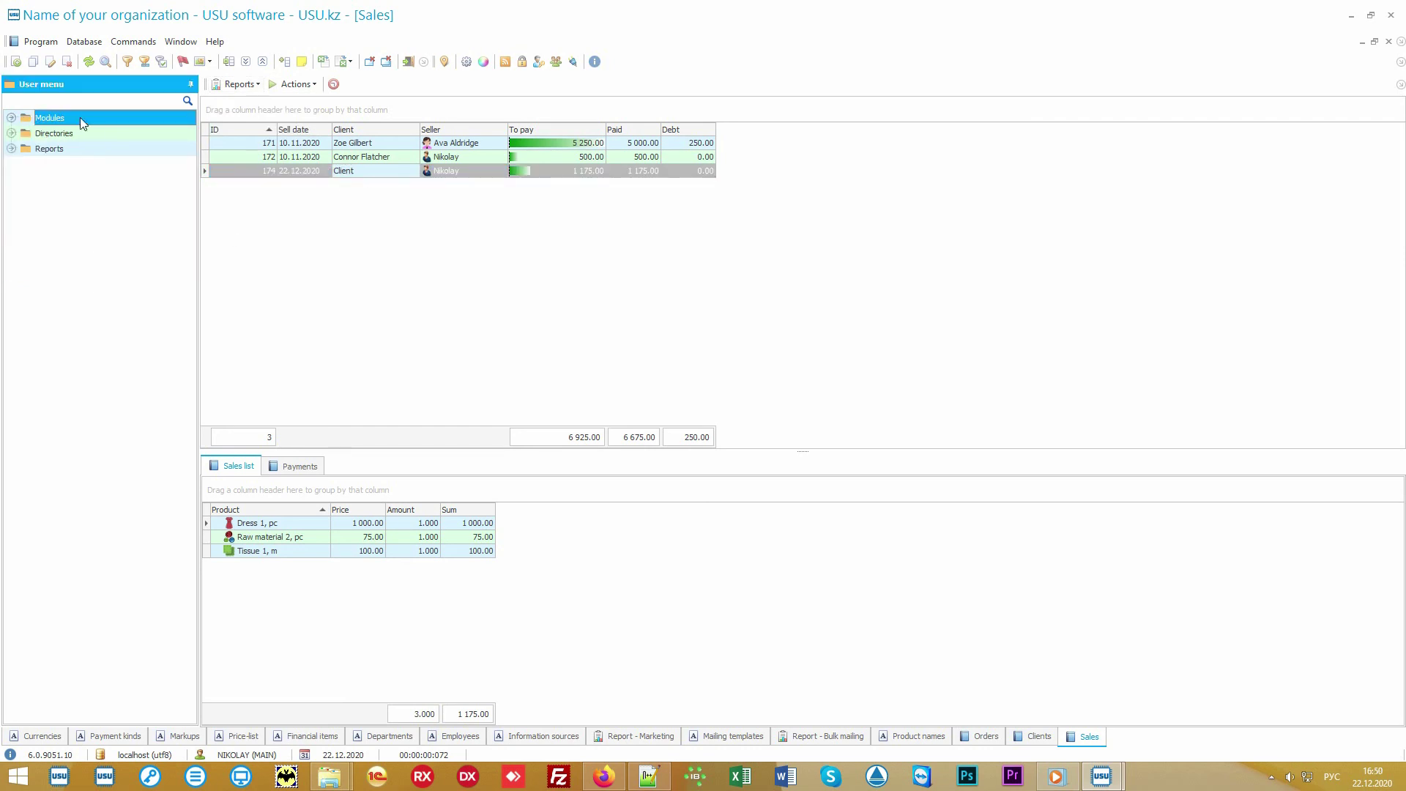
{"action": "double_click", "coordinate": [96, 148]}
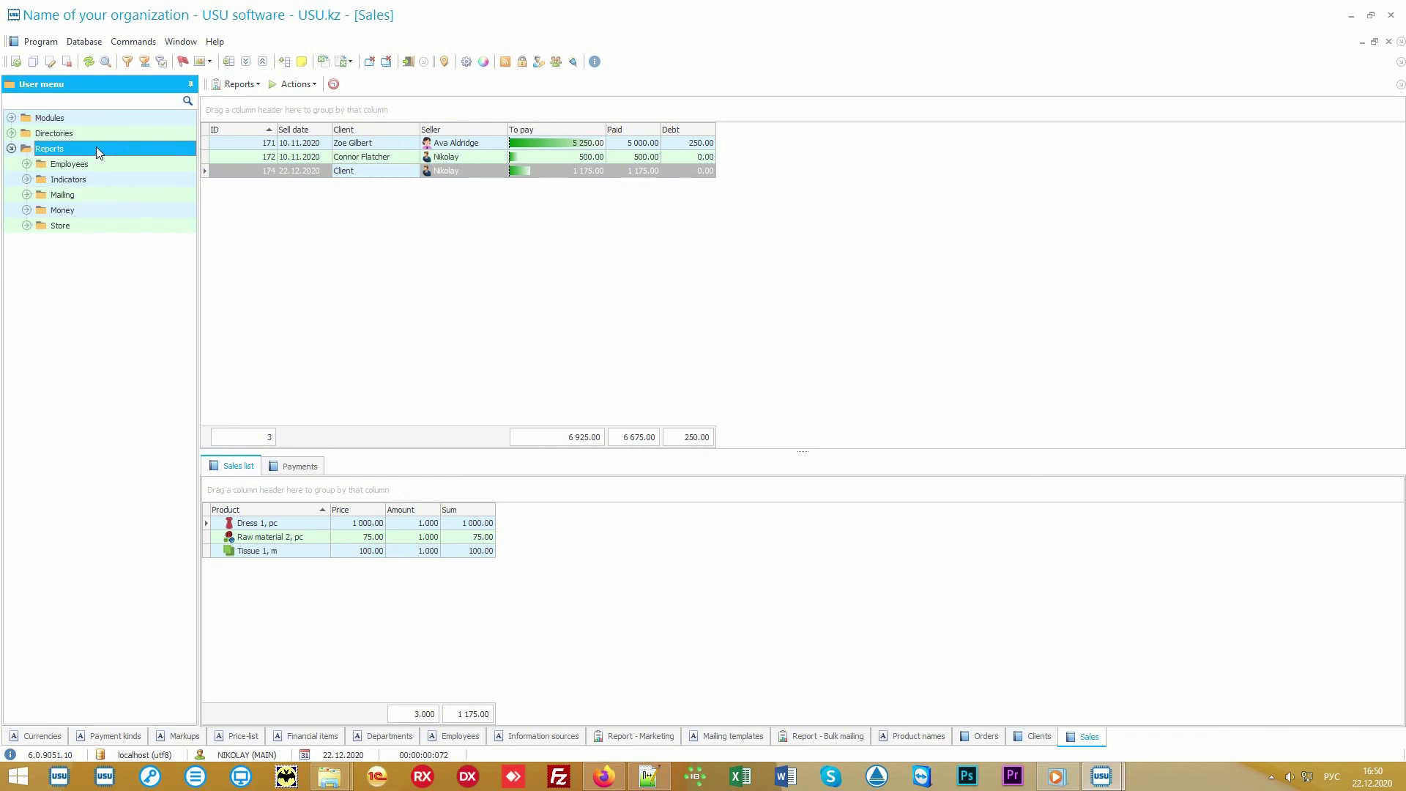
{"action": "left_click", "coordinate": [26, 226]}
{"action": "left_click", "coordinate": [26, 211]}
{"action": "left_click", "coordinate": [27, 195]}
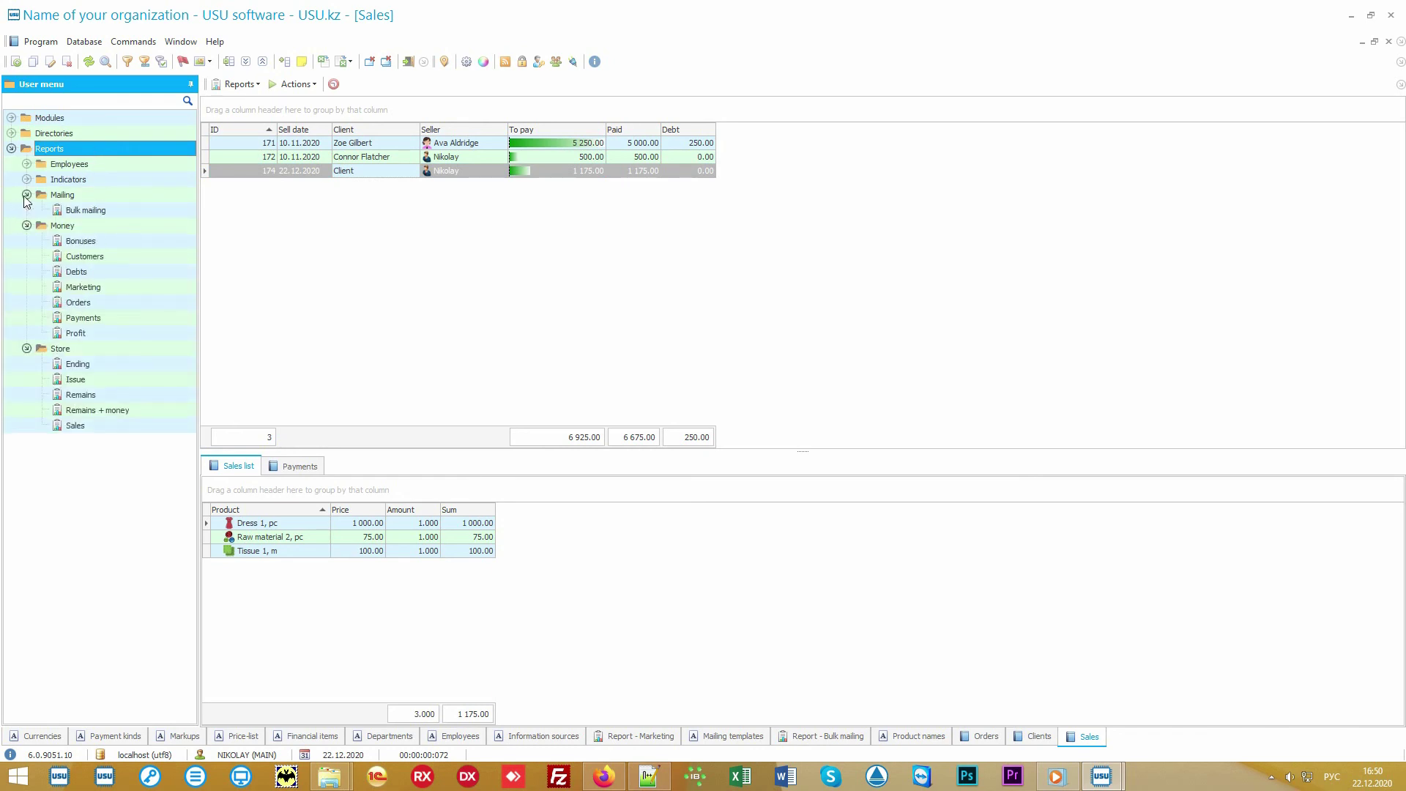
{"action": "left_click", "coordinate": [27, 179]}
{"action": "left_click", "coordinate": [27, 165]}
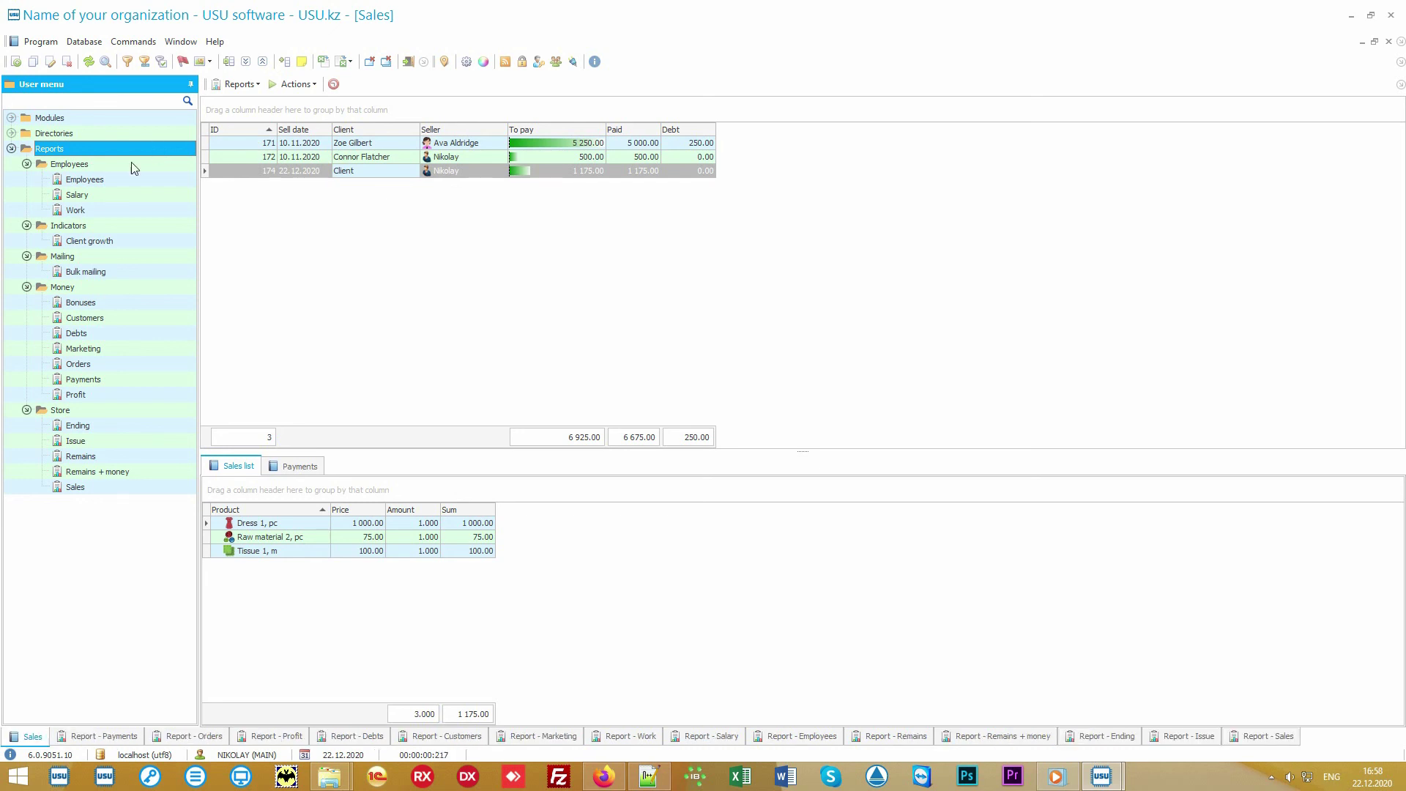
Step: Browse the Employees, Indicators, Mailing and Money report groups
{"action": "left_click", "coordinate": [133, 166]}
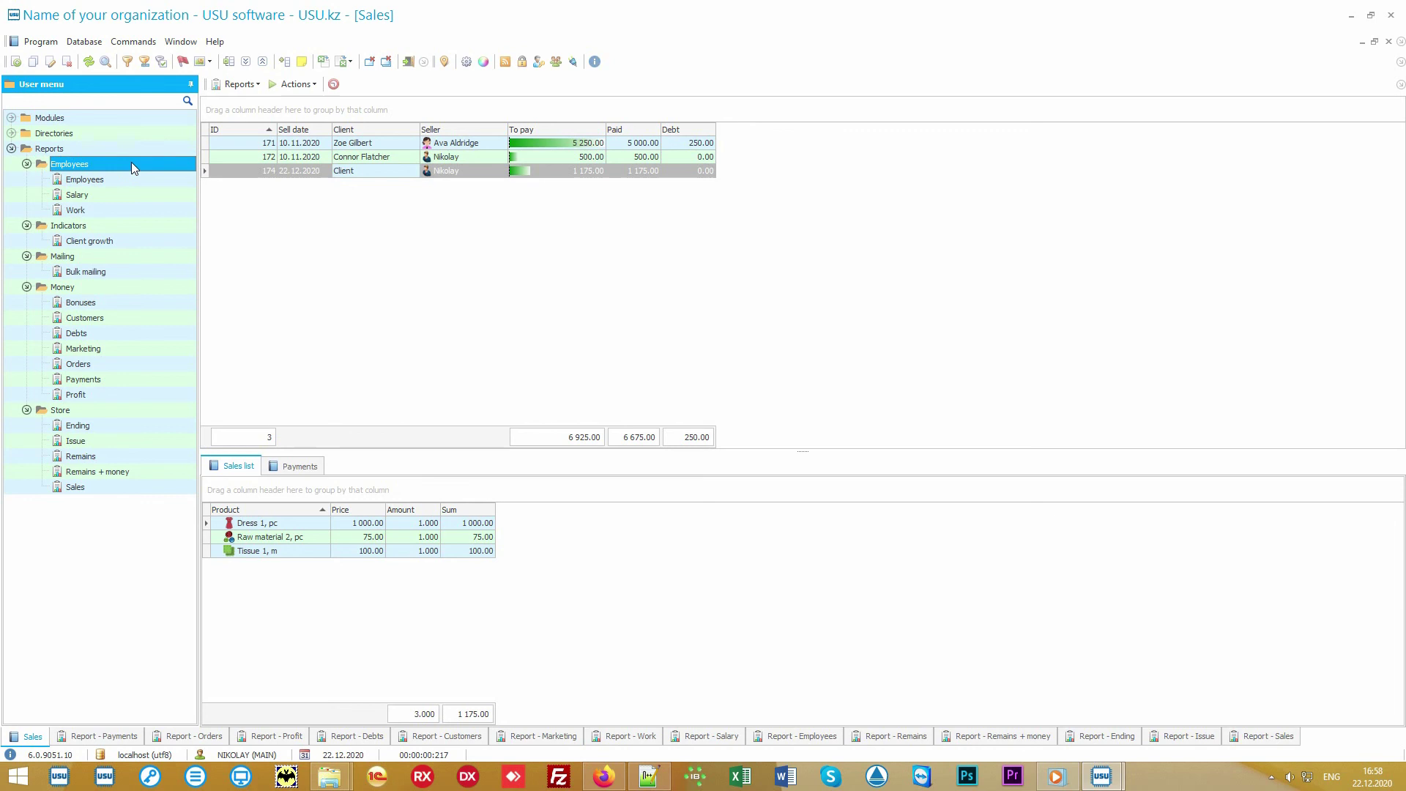
{"action": "left_click", "coordinate": [148, 225]}
{"action": "left_click", "coordinate": [150, 257]}
{"action": "left_click", "coordinate": [156, 286]}
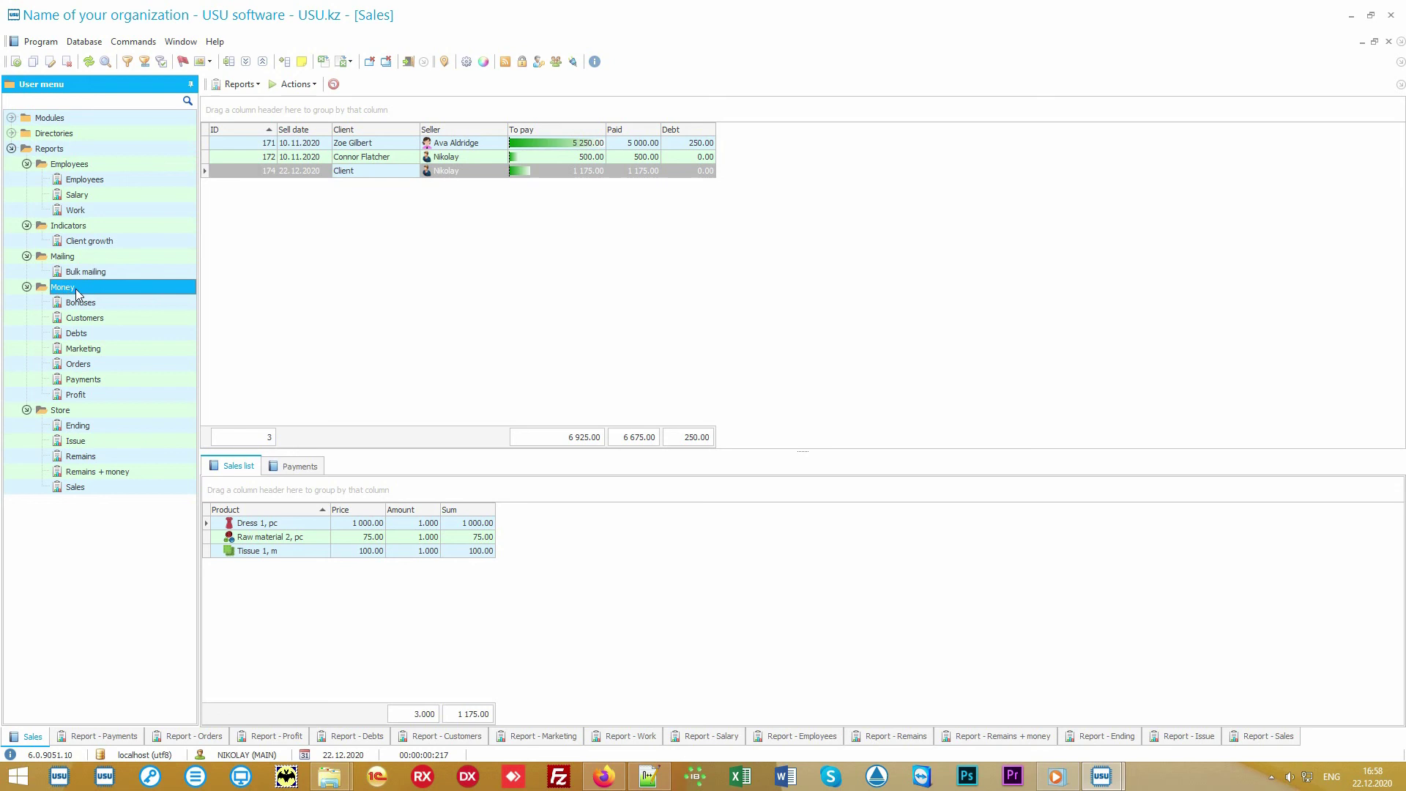
Step: Step through the Payments, Orders, Profit and Debts reports in turn
{"action": "left_click", "coordinate": [133, 381]}
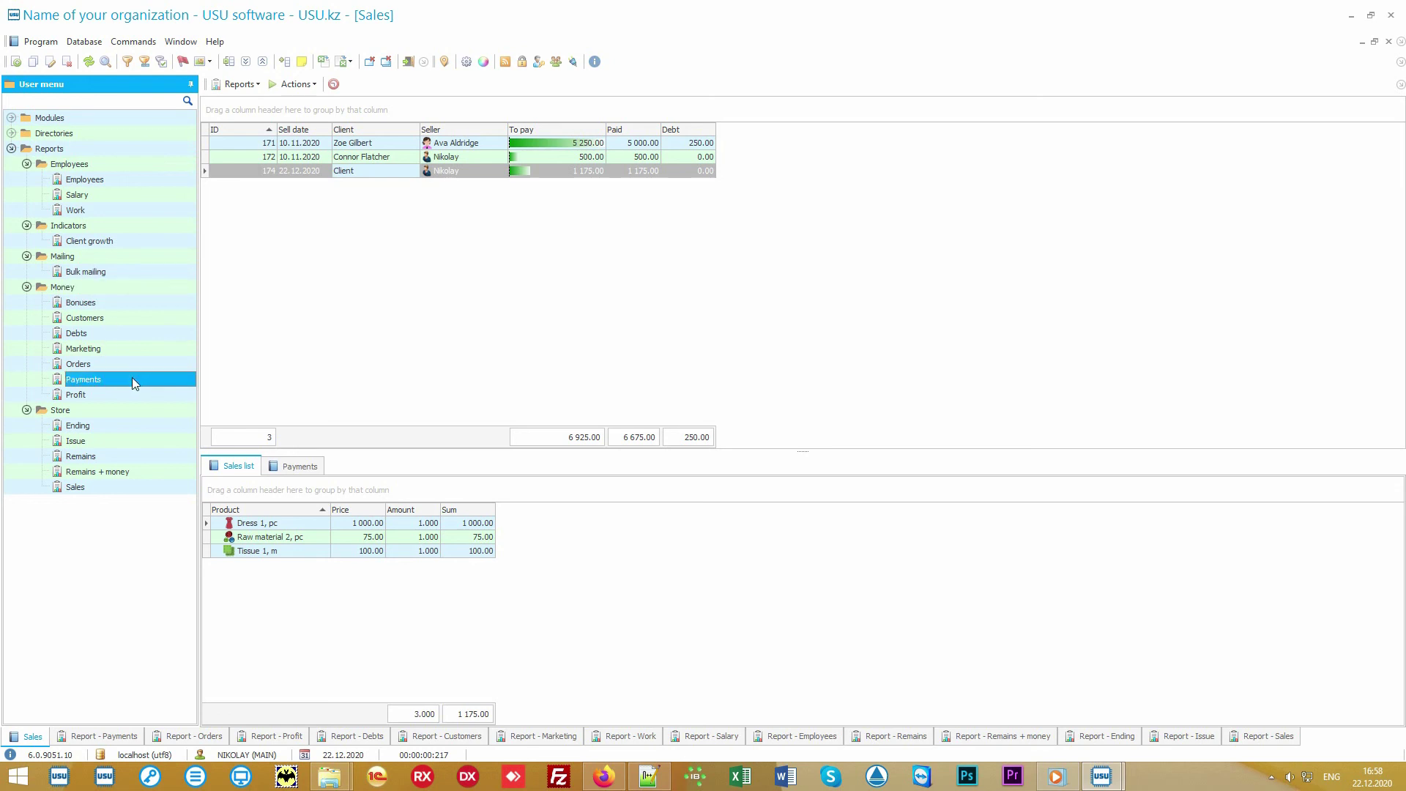
{"action": "left_click", "coordinate": [114, 736]}
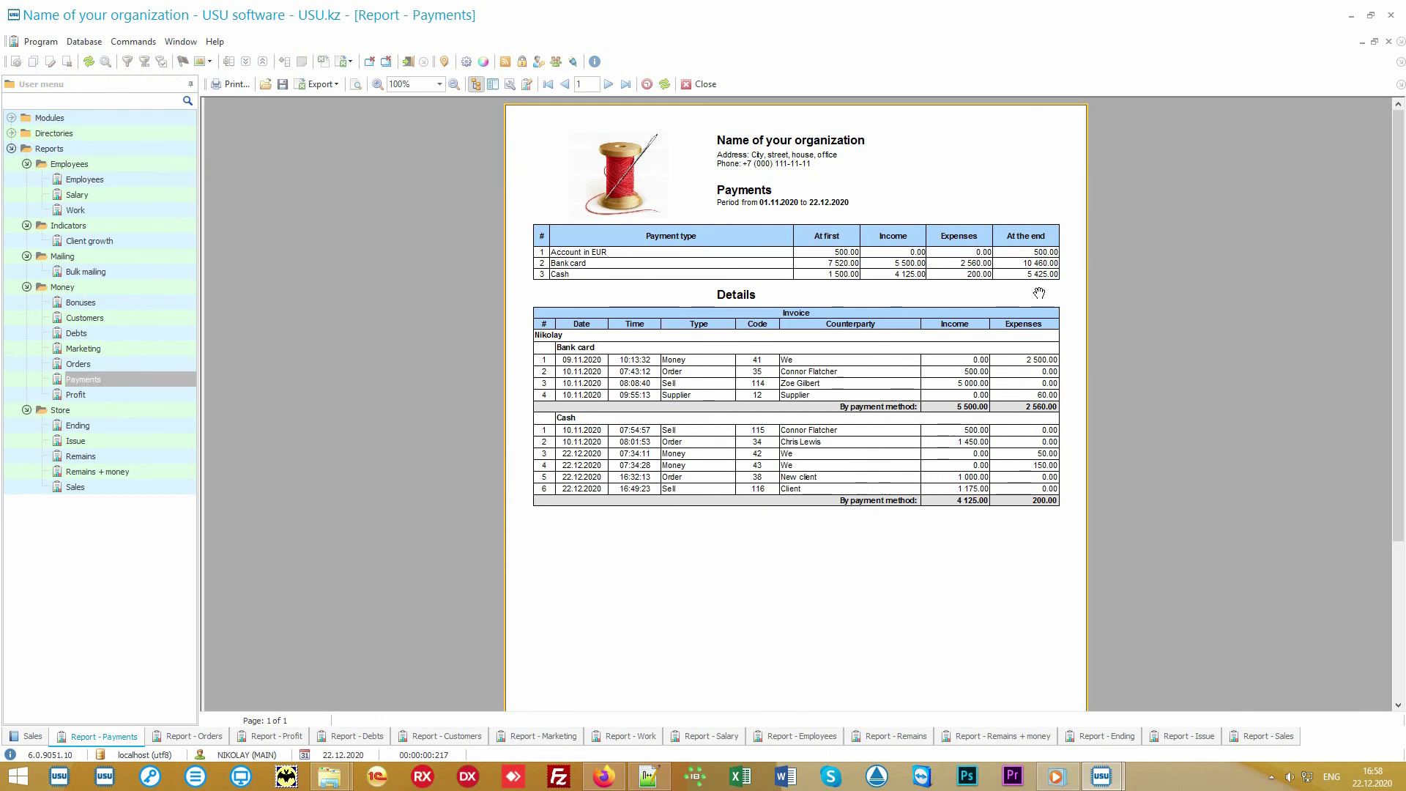
{"action": "left_click", "coordinate": [123, 363]}
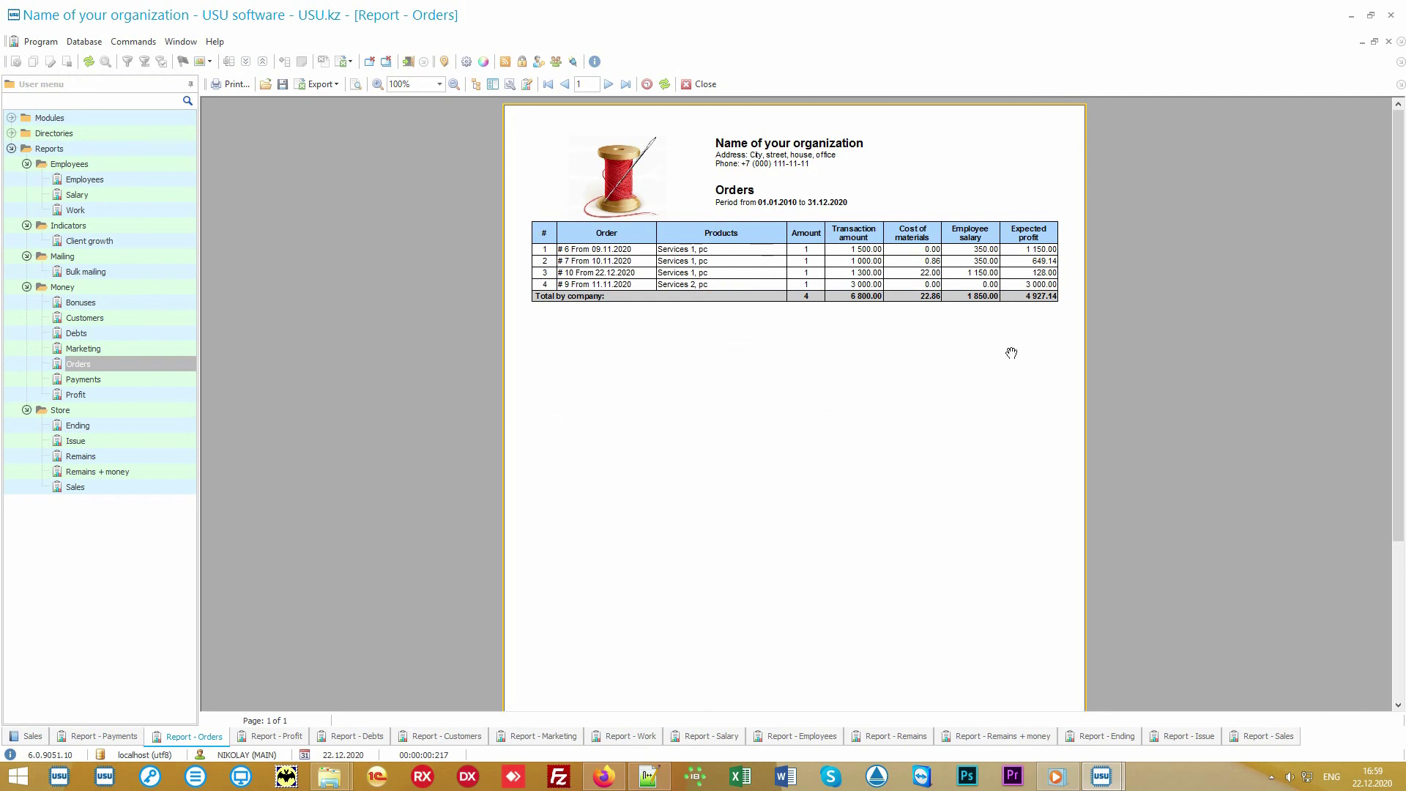
{"action": "left_click", "coordinate": [262, 742]}
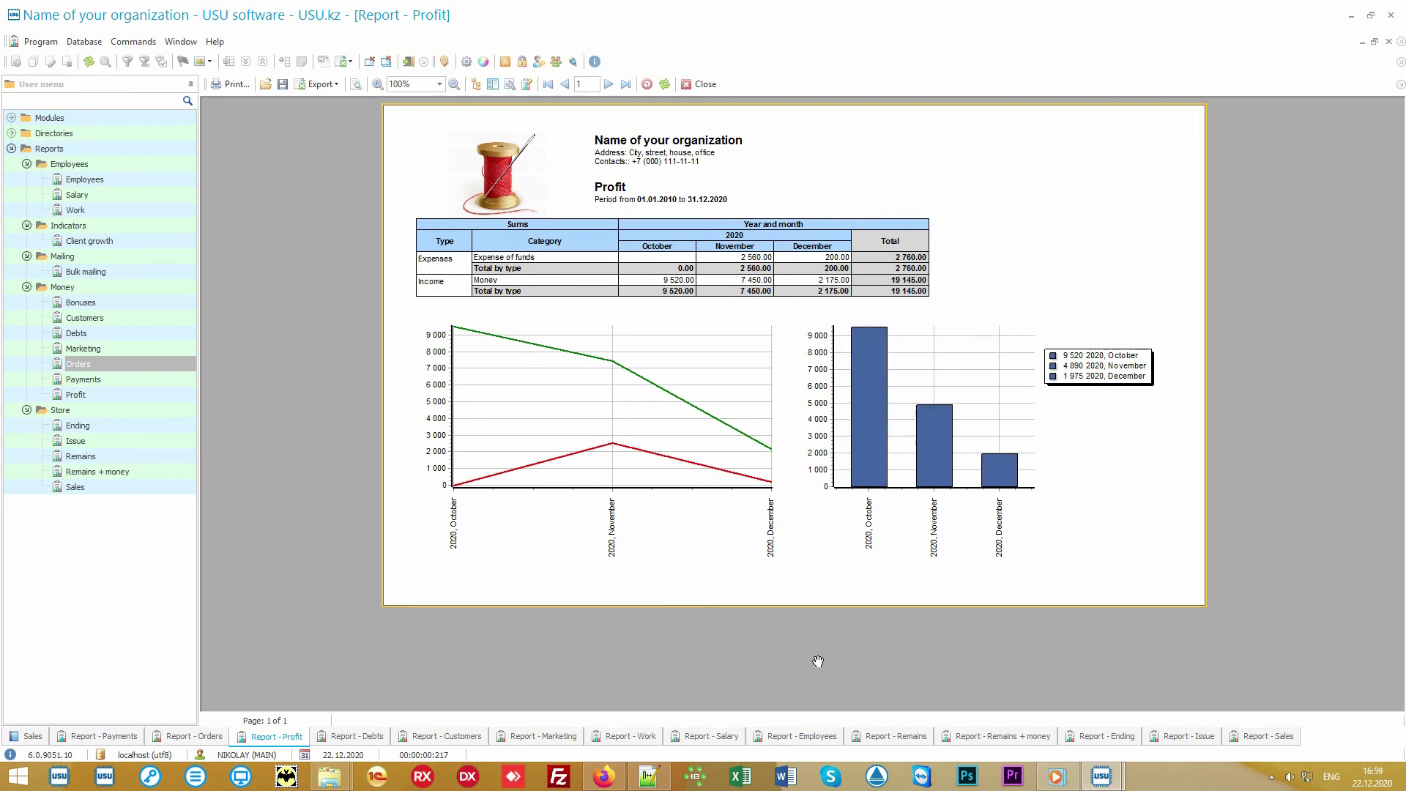
{"action": "left_click", "coordinate": [365, 737]}
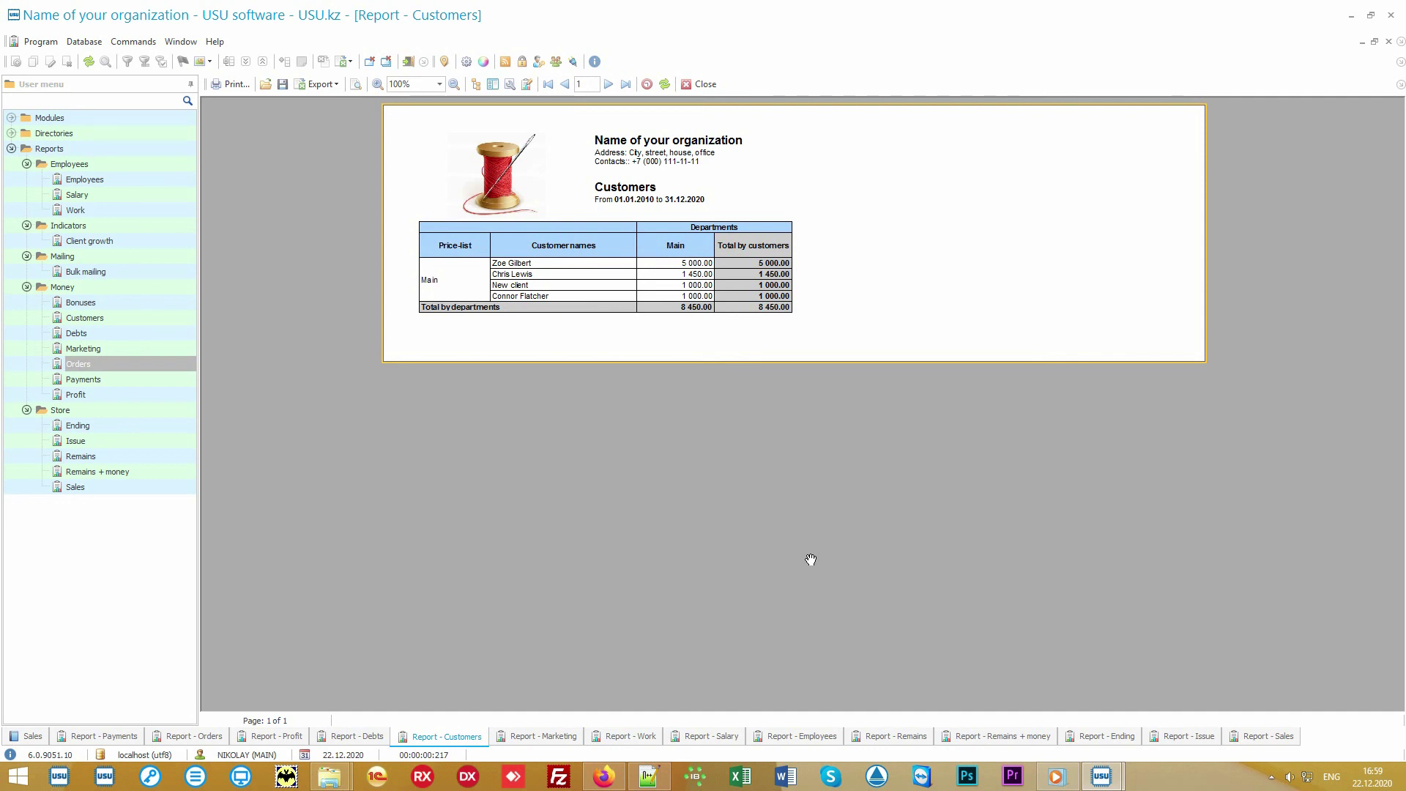
Step: Show the Marketing report: 9 625.00 total across Website, Unknown and Mailing sources
{"action": "left_click", "coordinate": [537, 738]}
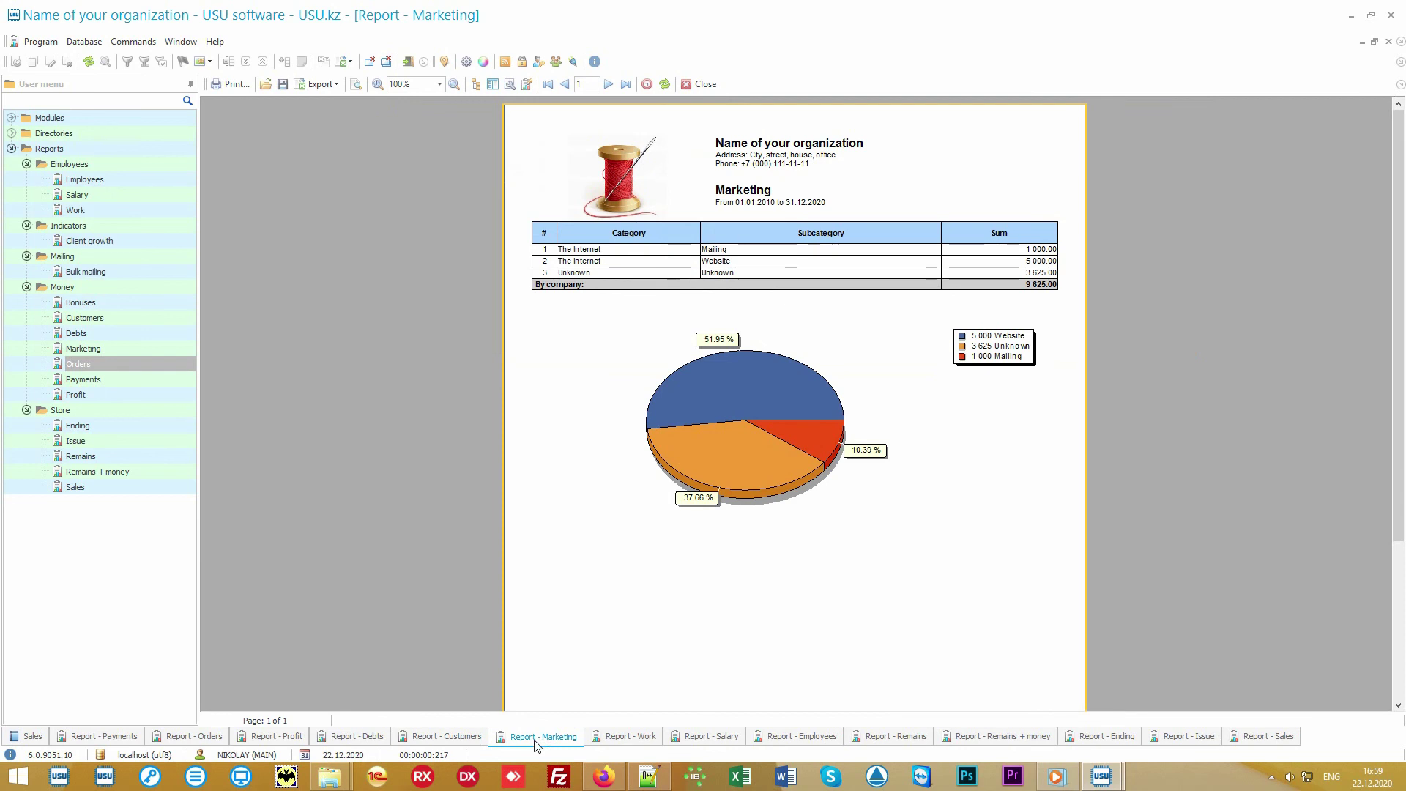
{"action": "mouse_move", "coordinate": [744, 384]}
Step: View the Work and Salary reports, then the Employees report: 6 sales totalling 9 625.00
{"action": "left_click", "coordinate": [106, 164]}
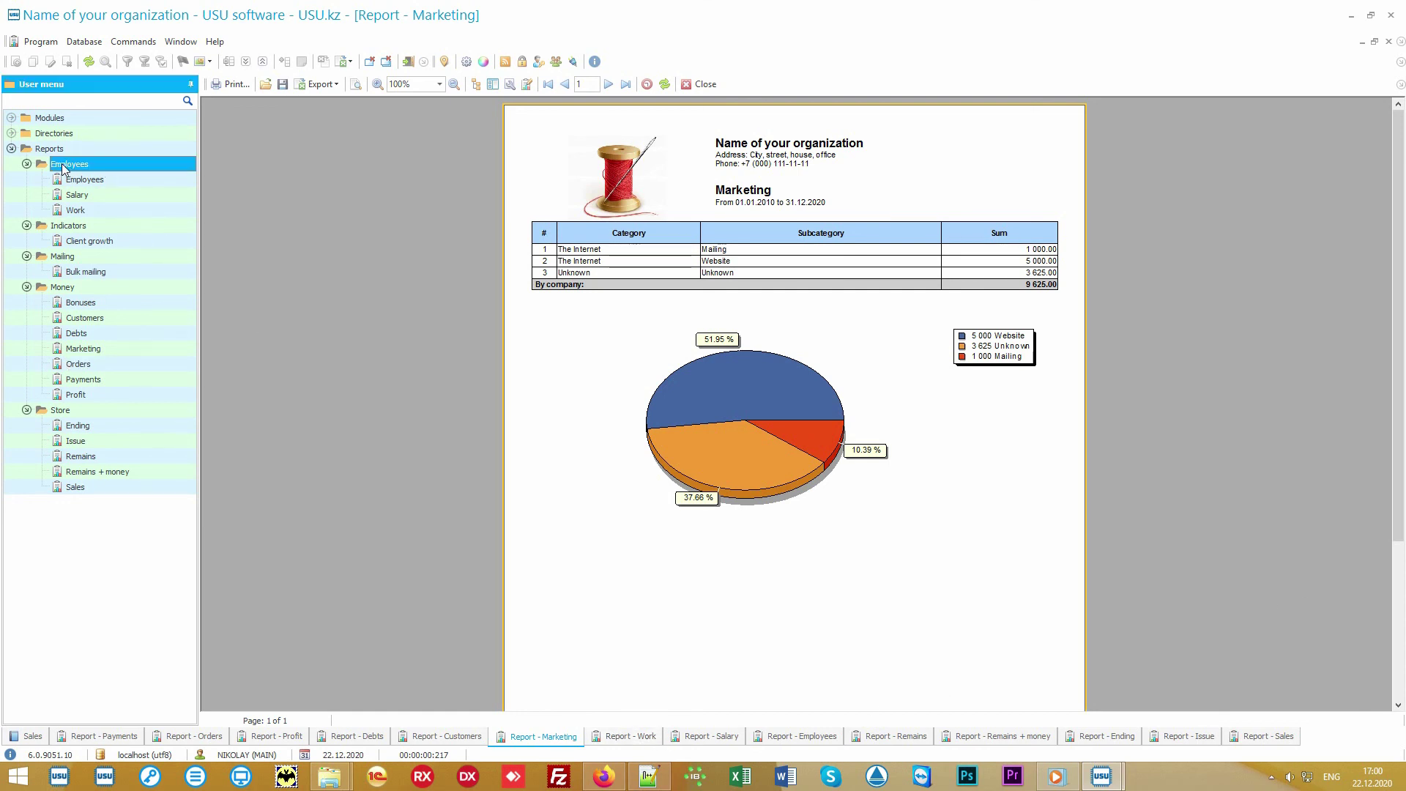
{"action": "left_click", "coordinate": [110, 210]}
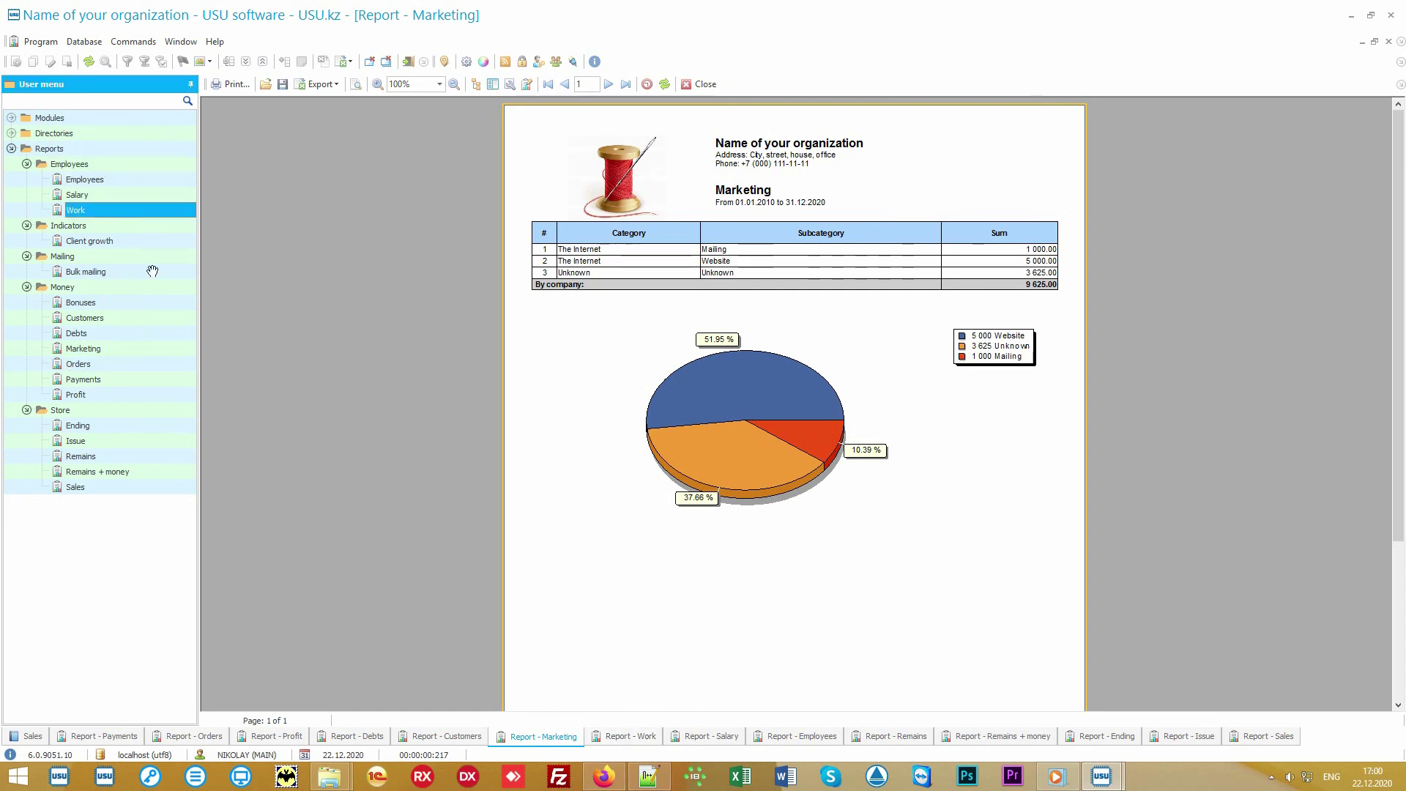
{"action": "left_click", "coordinate": [620, 738]}
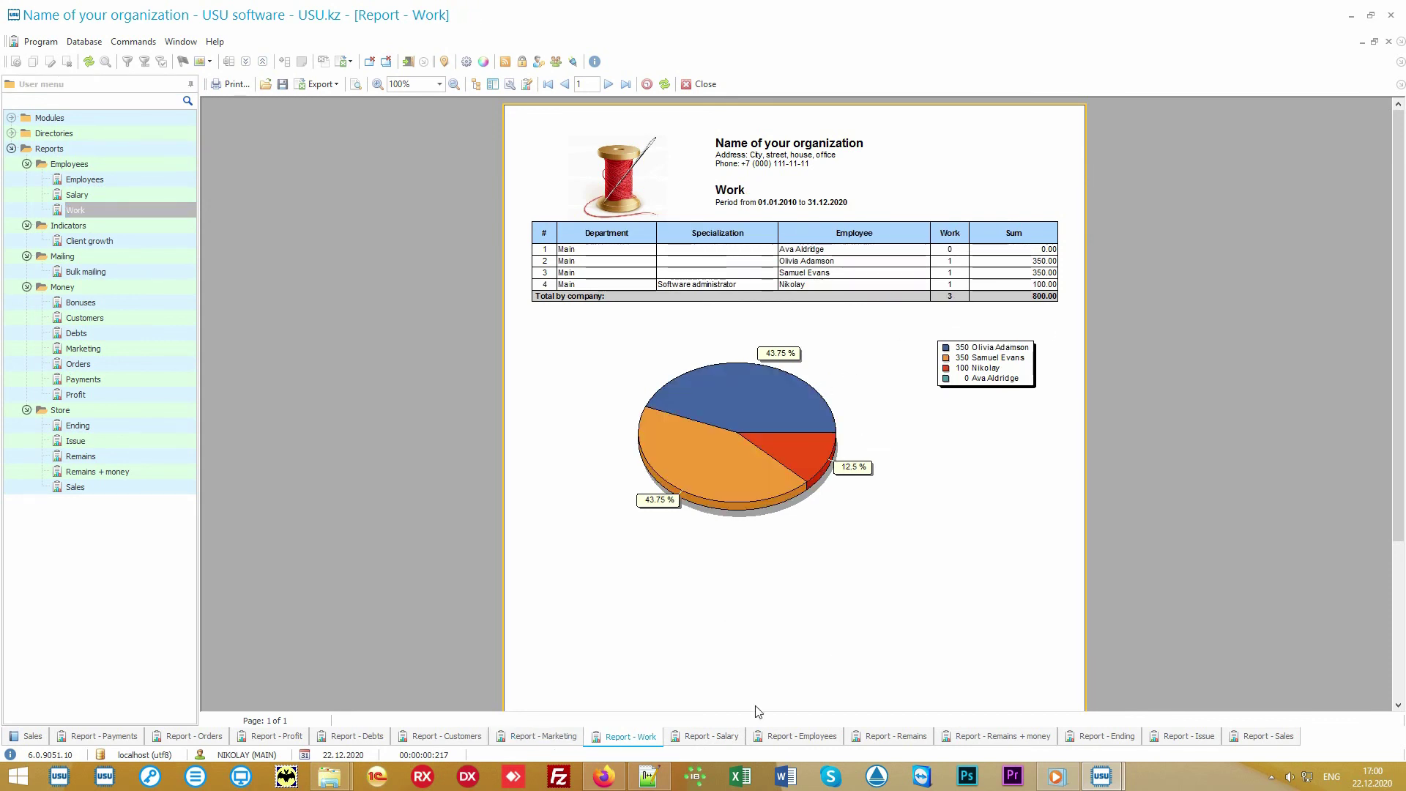
{"action": "left_click", "coordinate": [707, 735]}
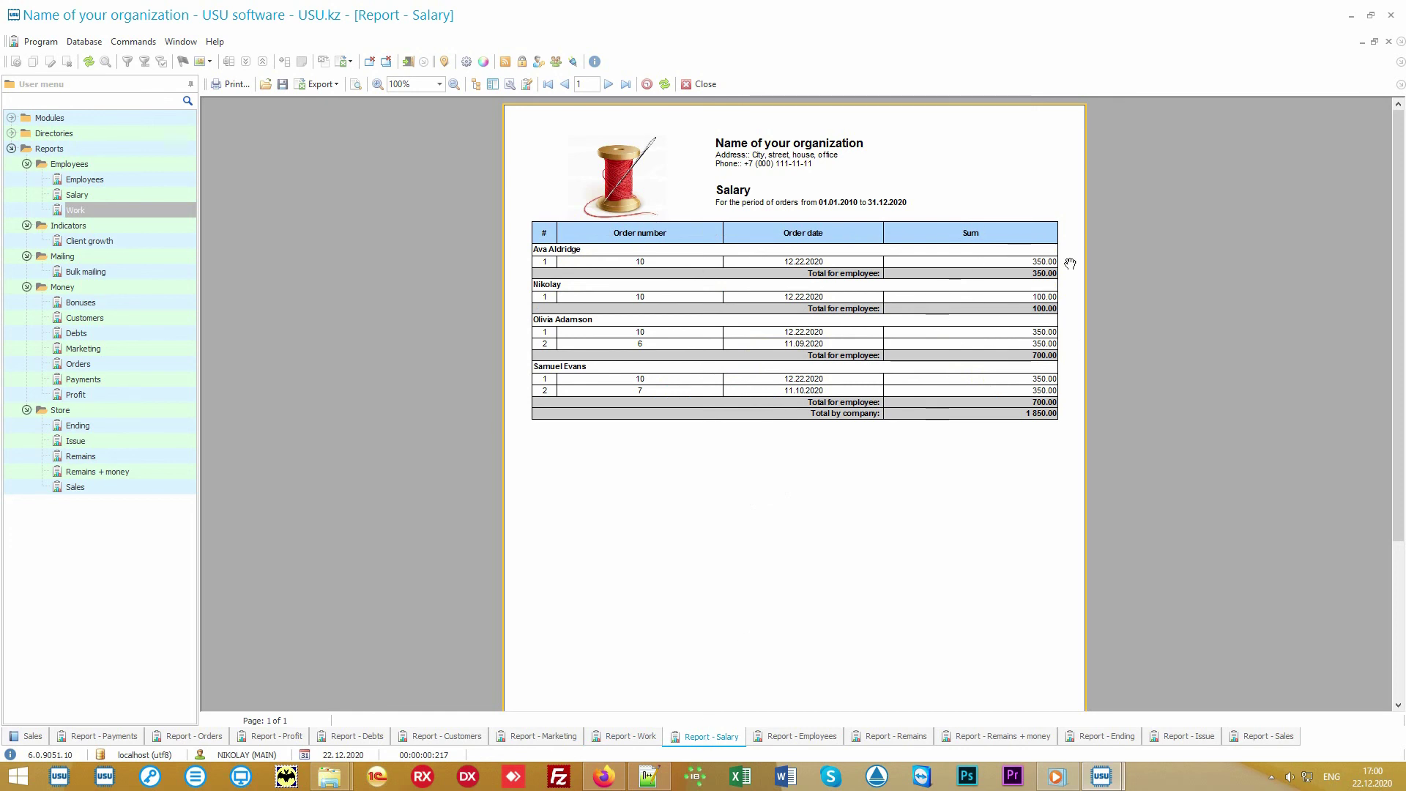
{"action": "left_click", "coordinate": [772, 742]}
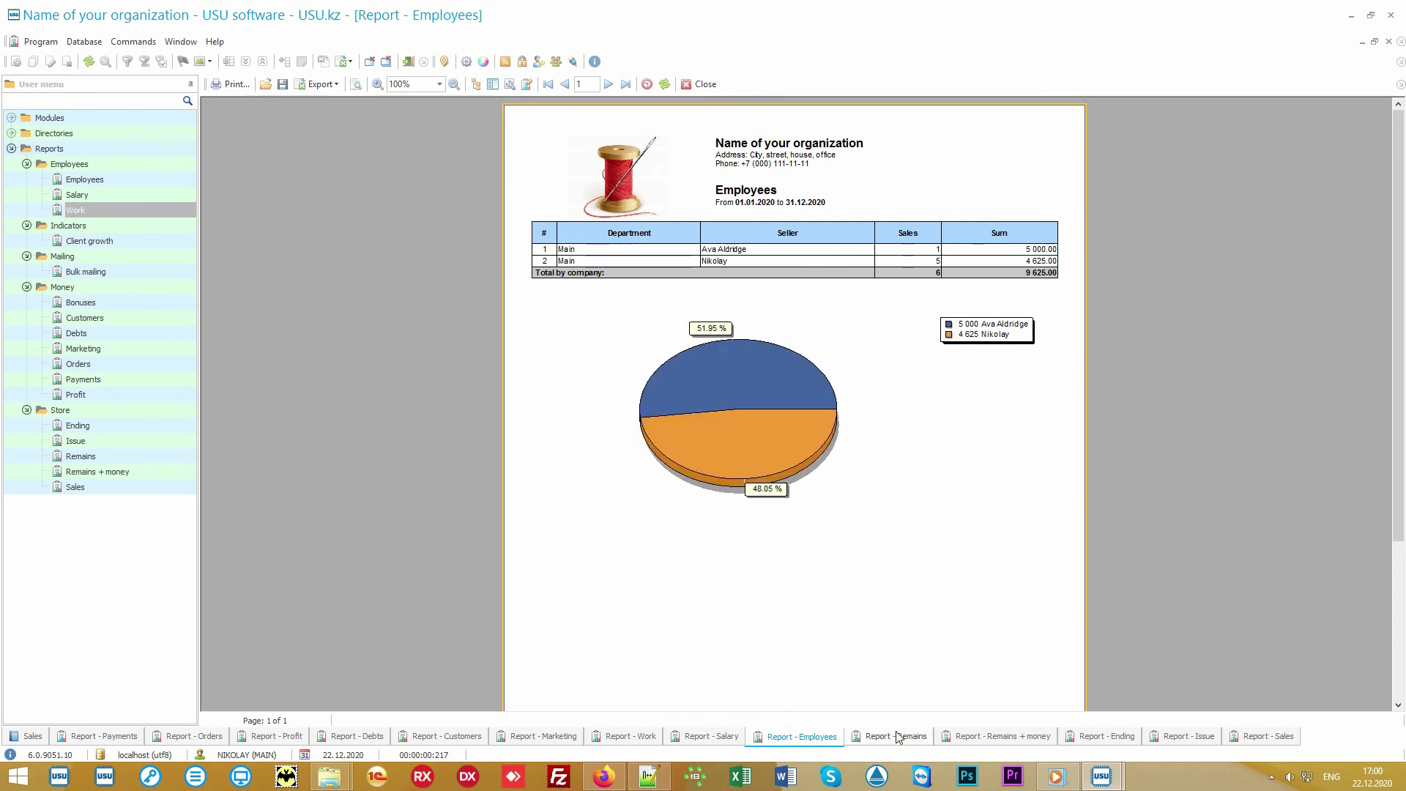
{"action": "left_click", "coordinate": [112, 410]}
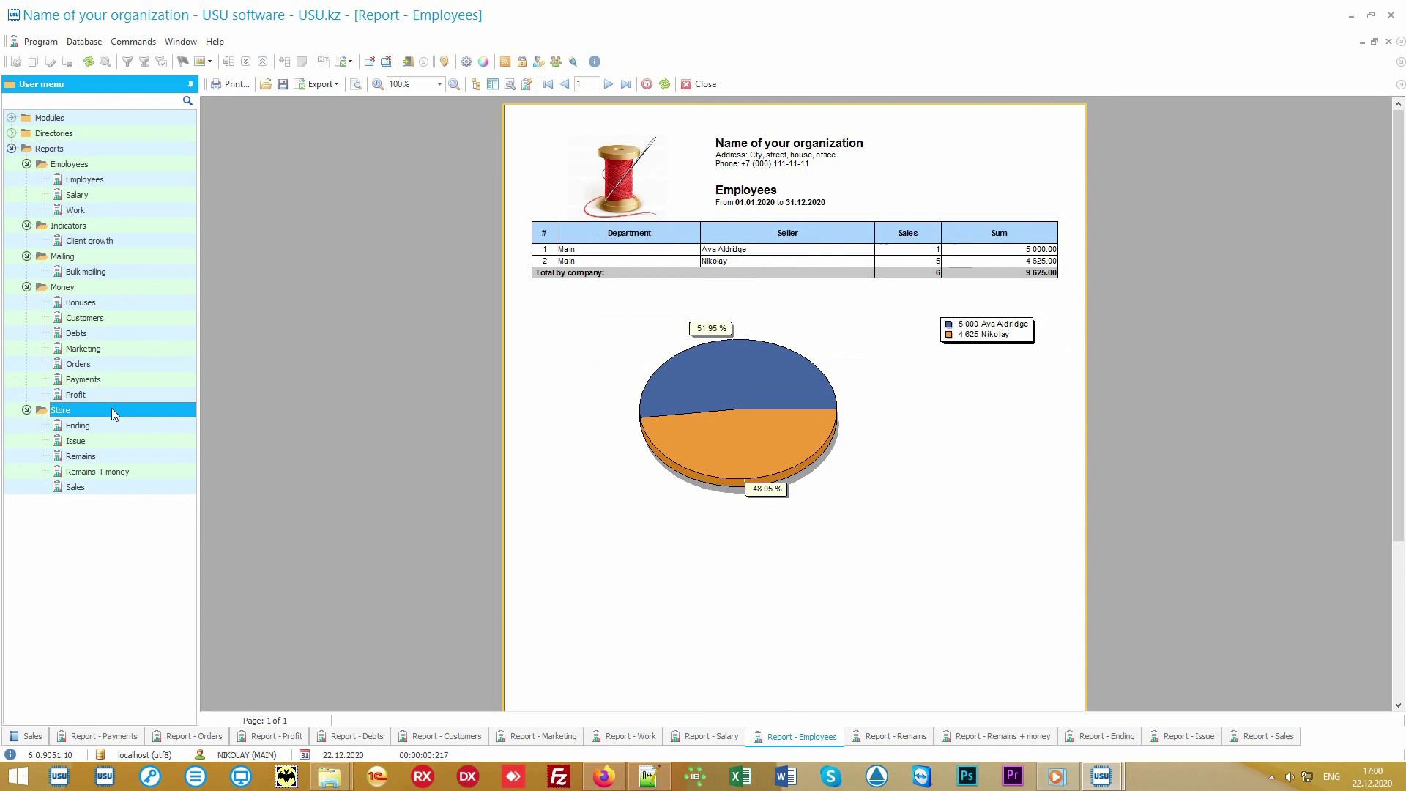
Step: View Remains, Remains + money and Ending stock, then the Issue report of three materials
{"action": "left_click", "coordinate": [147, 455]}
{"action": "left_click", "coordinate": [893, 736]}
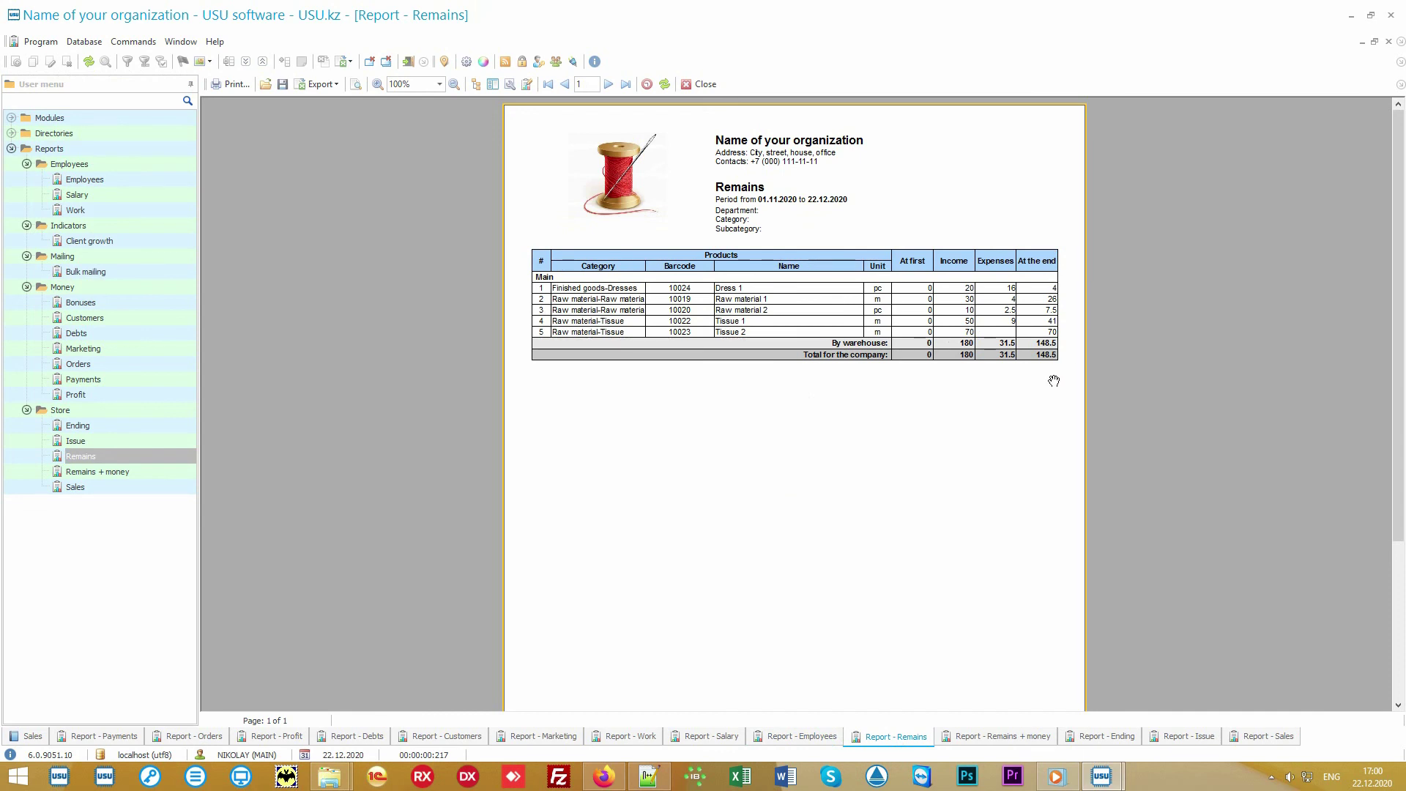
{"action": "left_click", "coordinate": [1011, 737]}
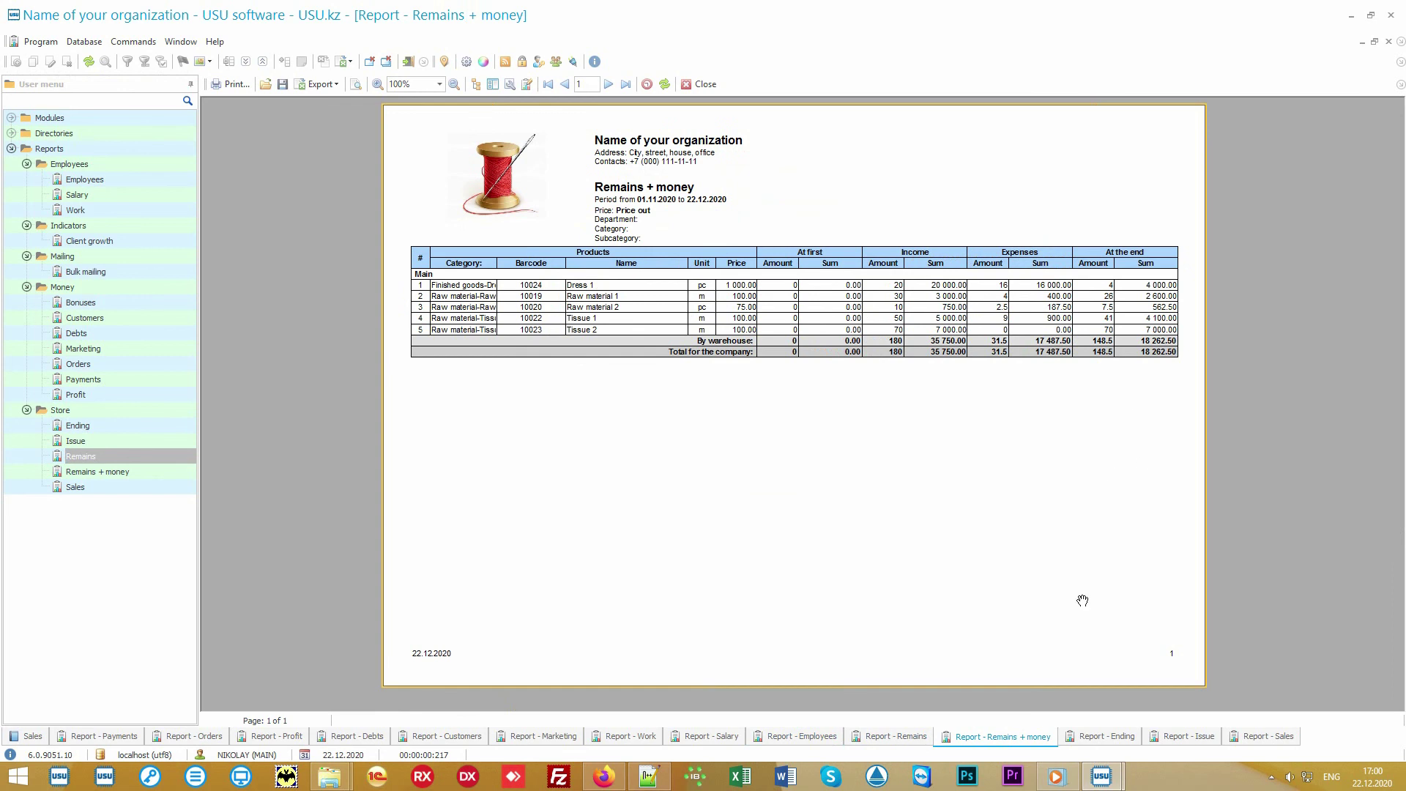
{"action": "left_click", "coordinate": [1102, 737]}
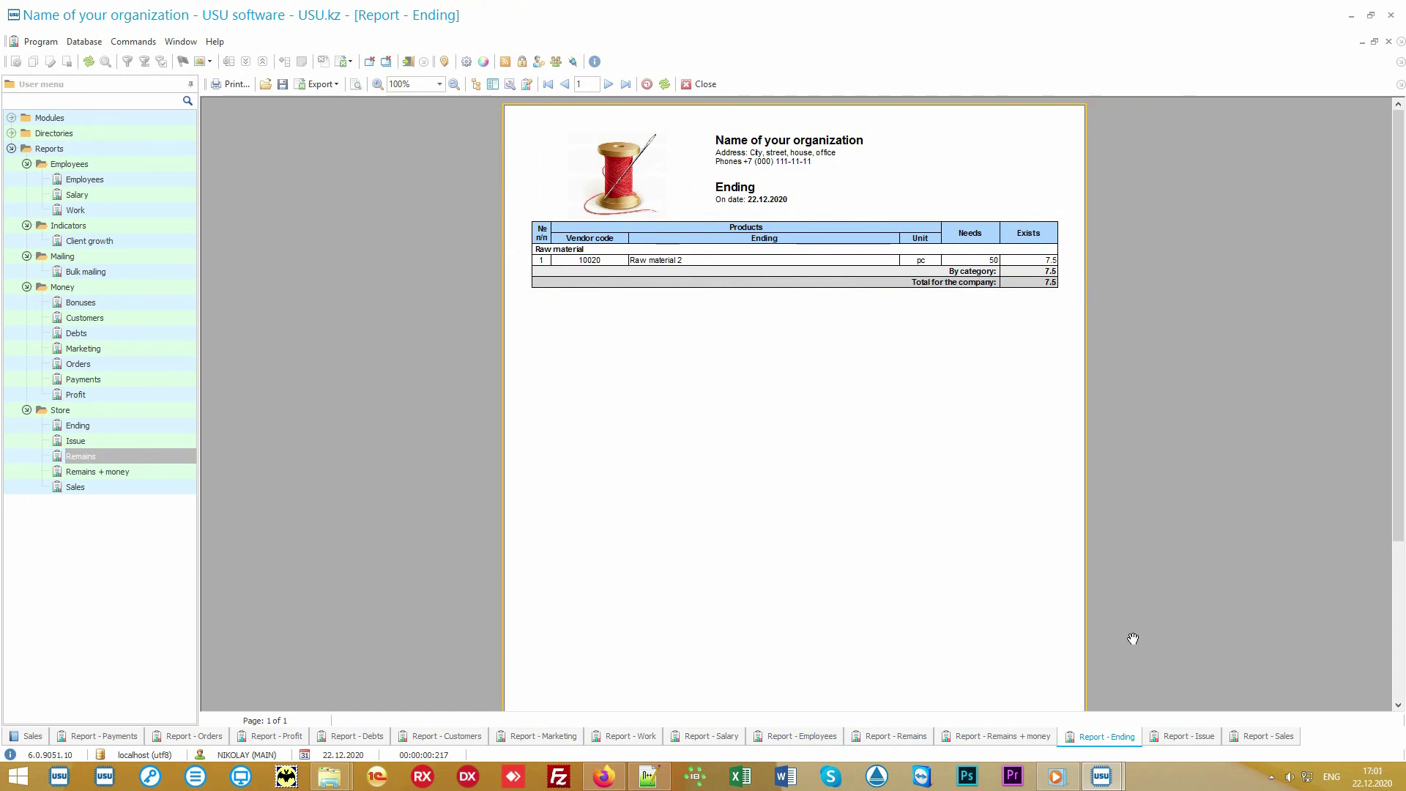
{"action": "left_click", "coordinate": [1190, 736]}
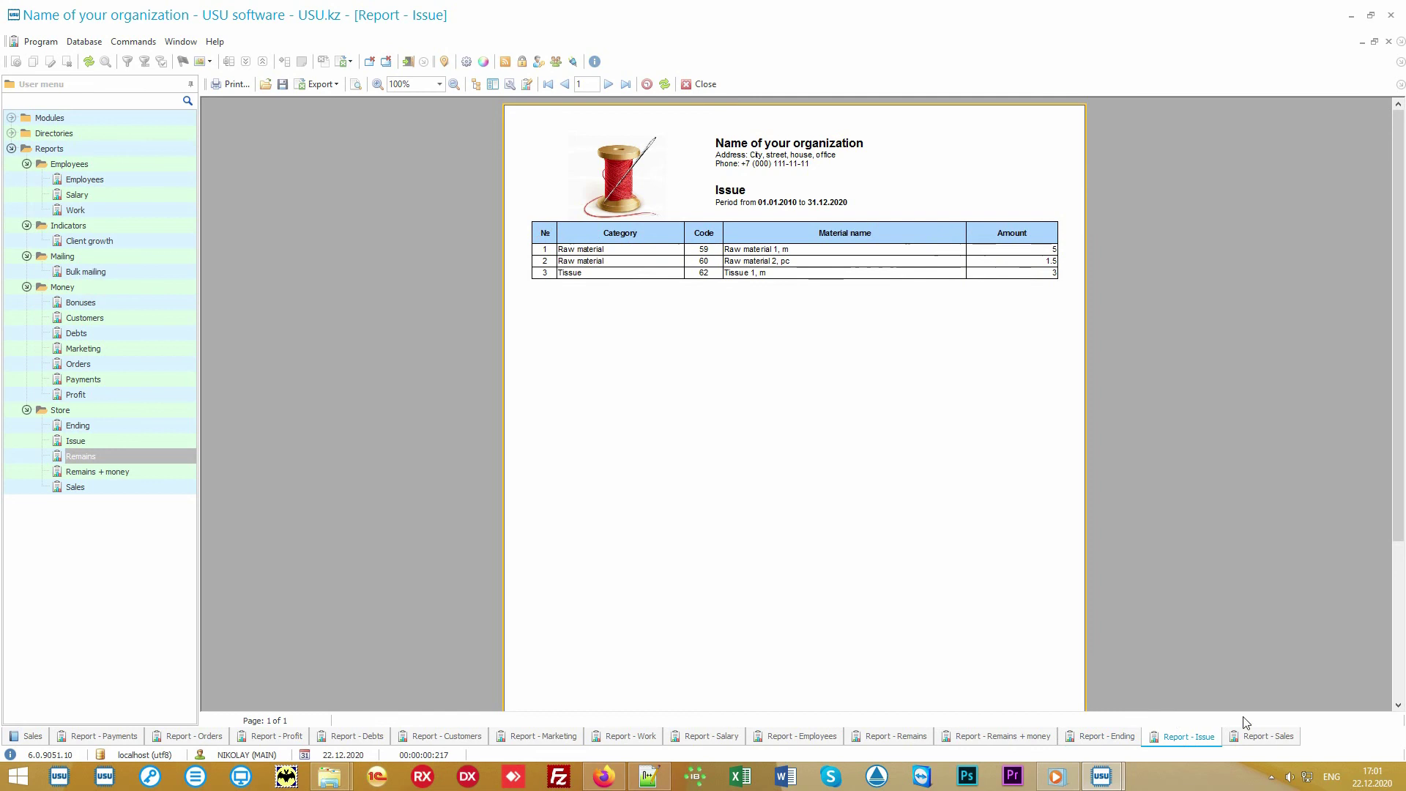
Step: Show the Sales report, totalling 6 925.00 with 5 605.00 profit
{"action": "left_click", "coordinate": [1265, 738]}
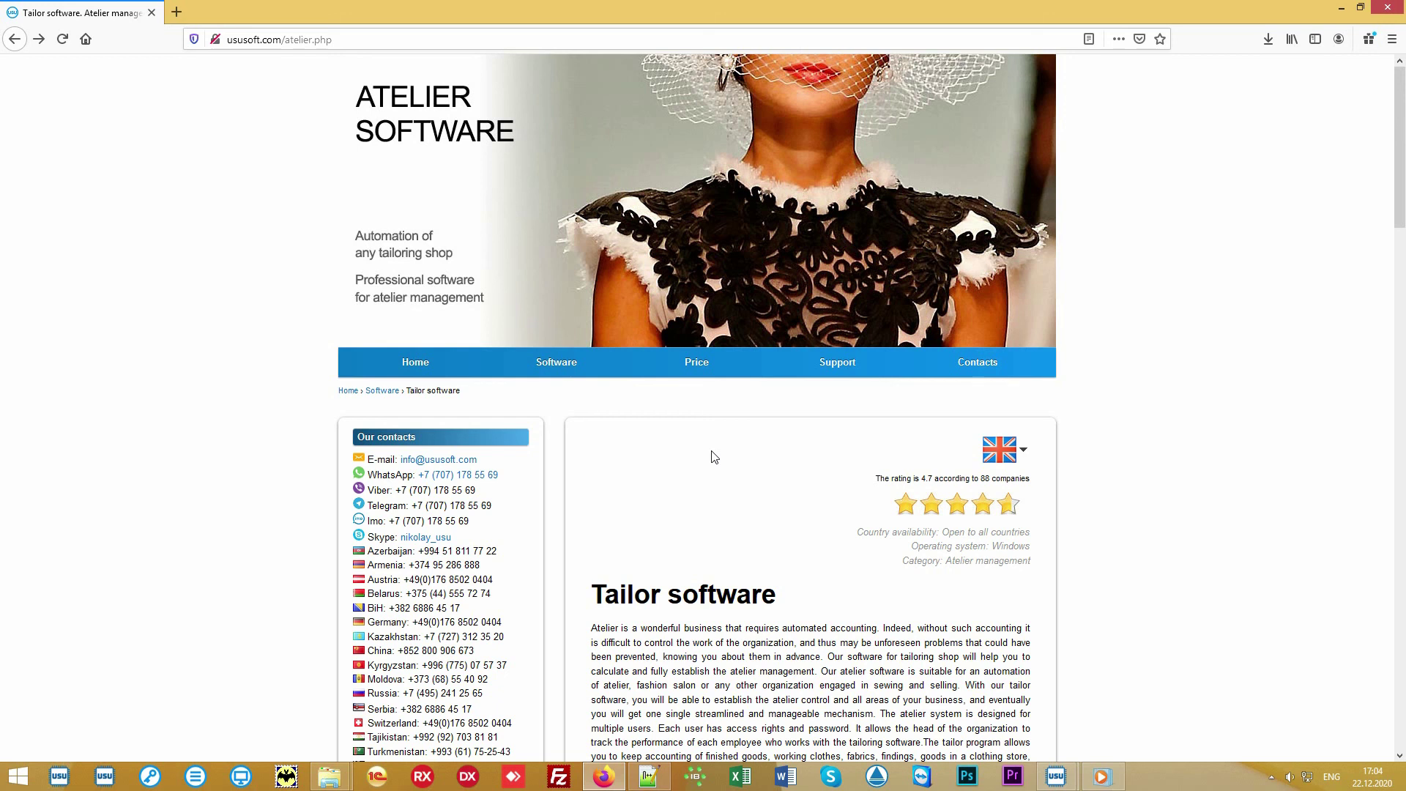
Step: Open the Price page and show prices in US dollars
{"action": "left_click", "coordinate": [709, 366]}
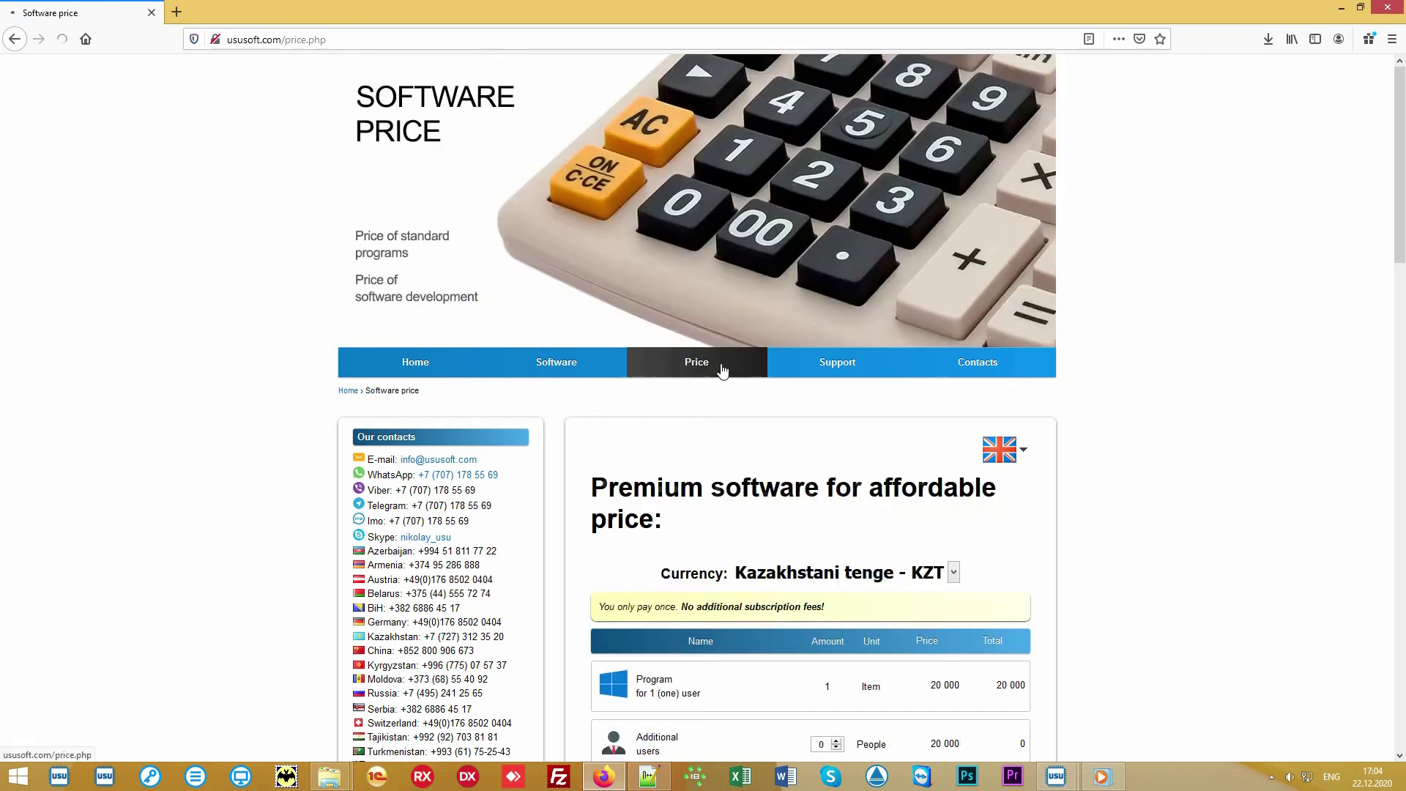
{"action": "left_click", "coordinate": [843, 573]}
{"action": "left_click", "coordinate": [829, 258]}
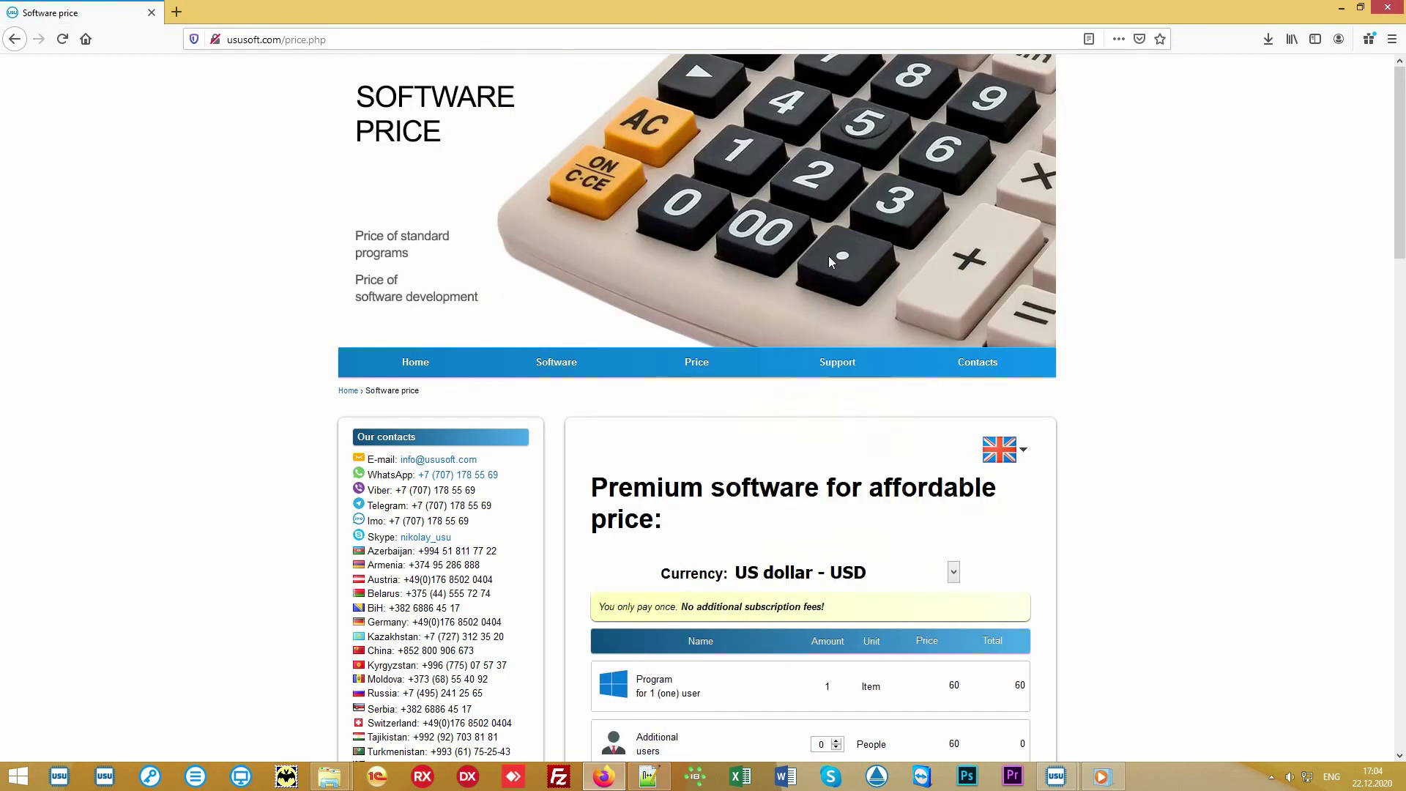
{"action": "scroll", "coordinate": [1179, 578], "scroll_direction": "down", "scroll_amount": 4}
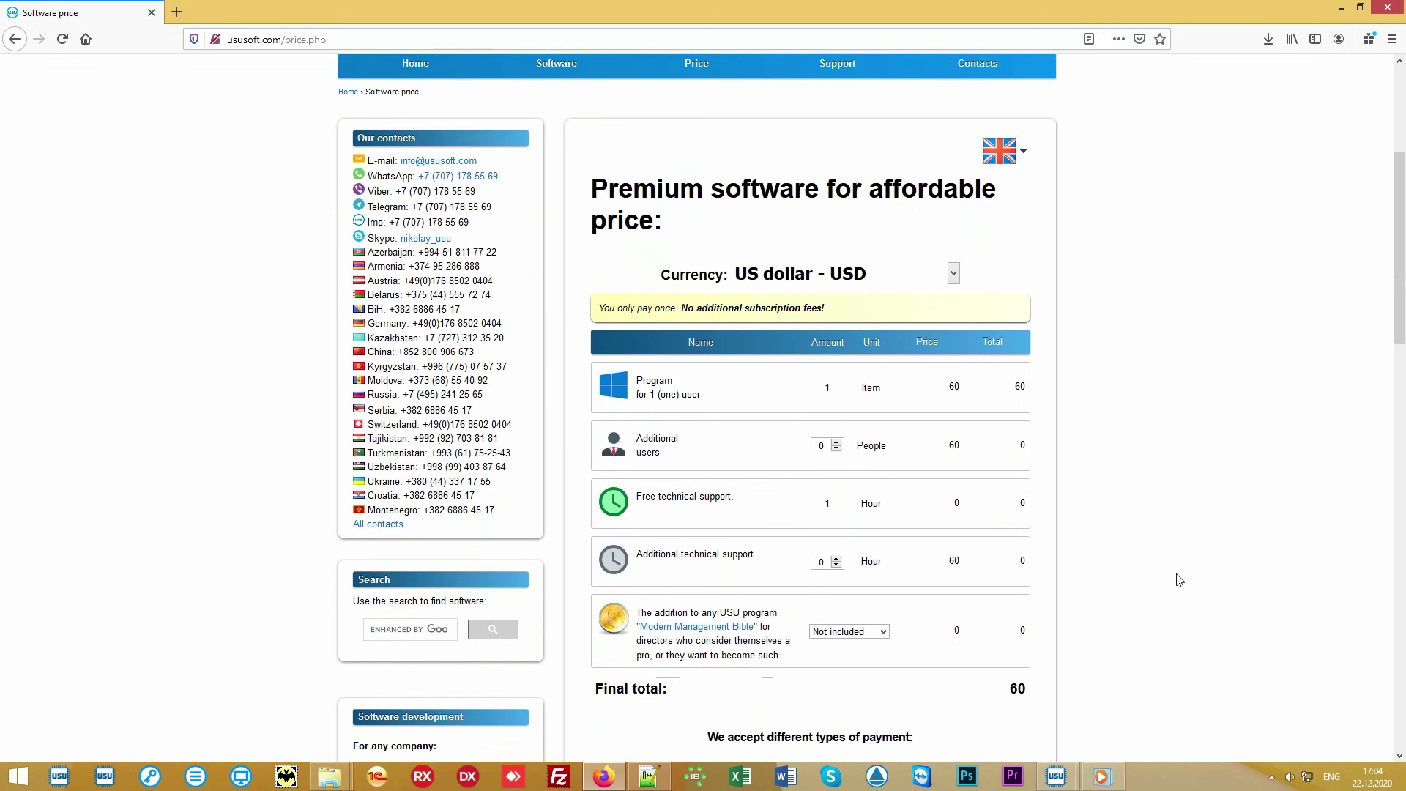
Step: Check the 60 USD final total and the management add-on options, leaving it Not included
{"action": "left_click_drag", "start_coordinate": [1010, 690], "coordinate": [1027, 690]}
{"action": "left_click", "coordinate": [1012, 707]}
{"action": "left_click", "coordinate": [883, 632]}
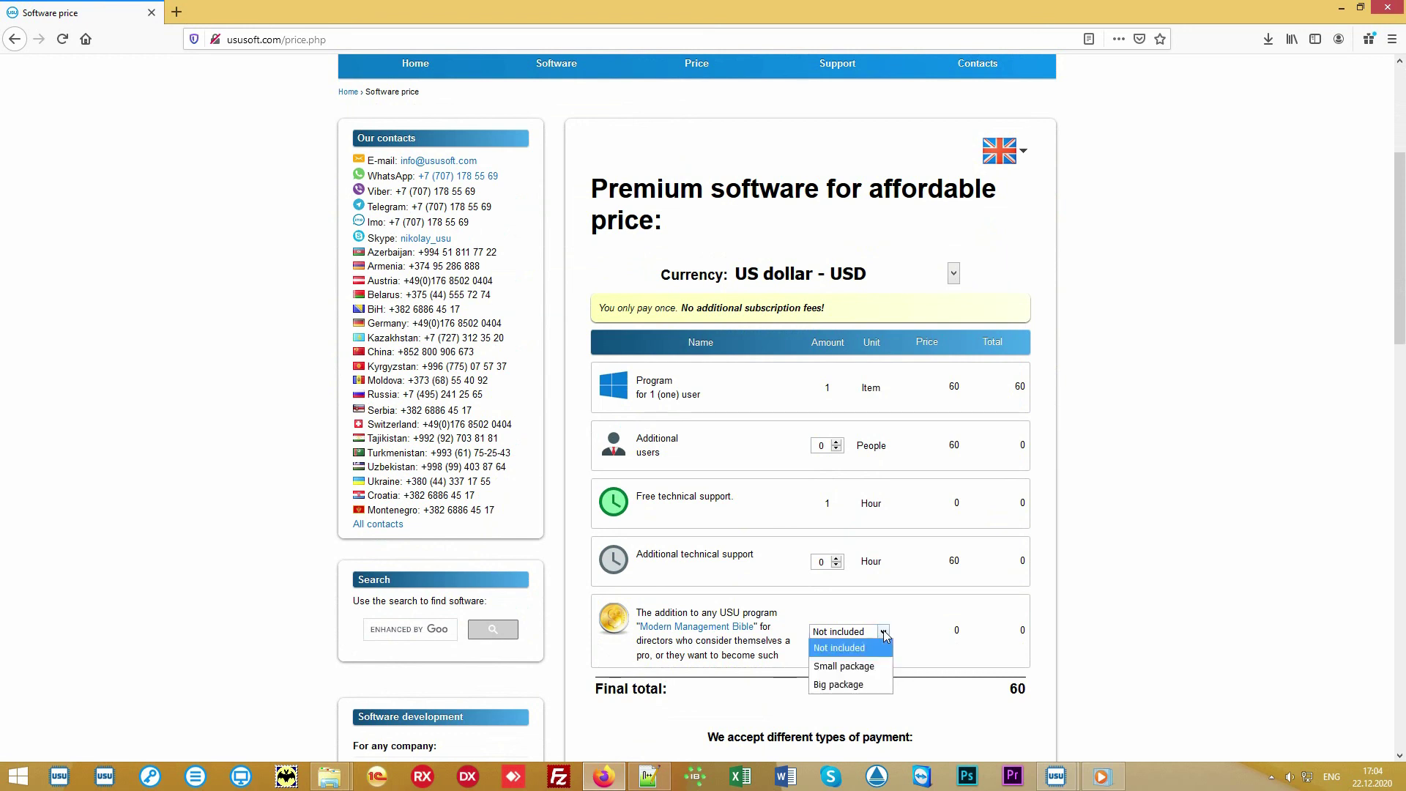
{"action": "left_click", "coordinate": [884, 635]}
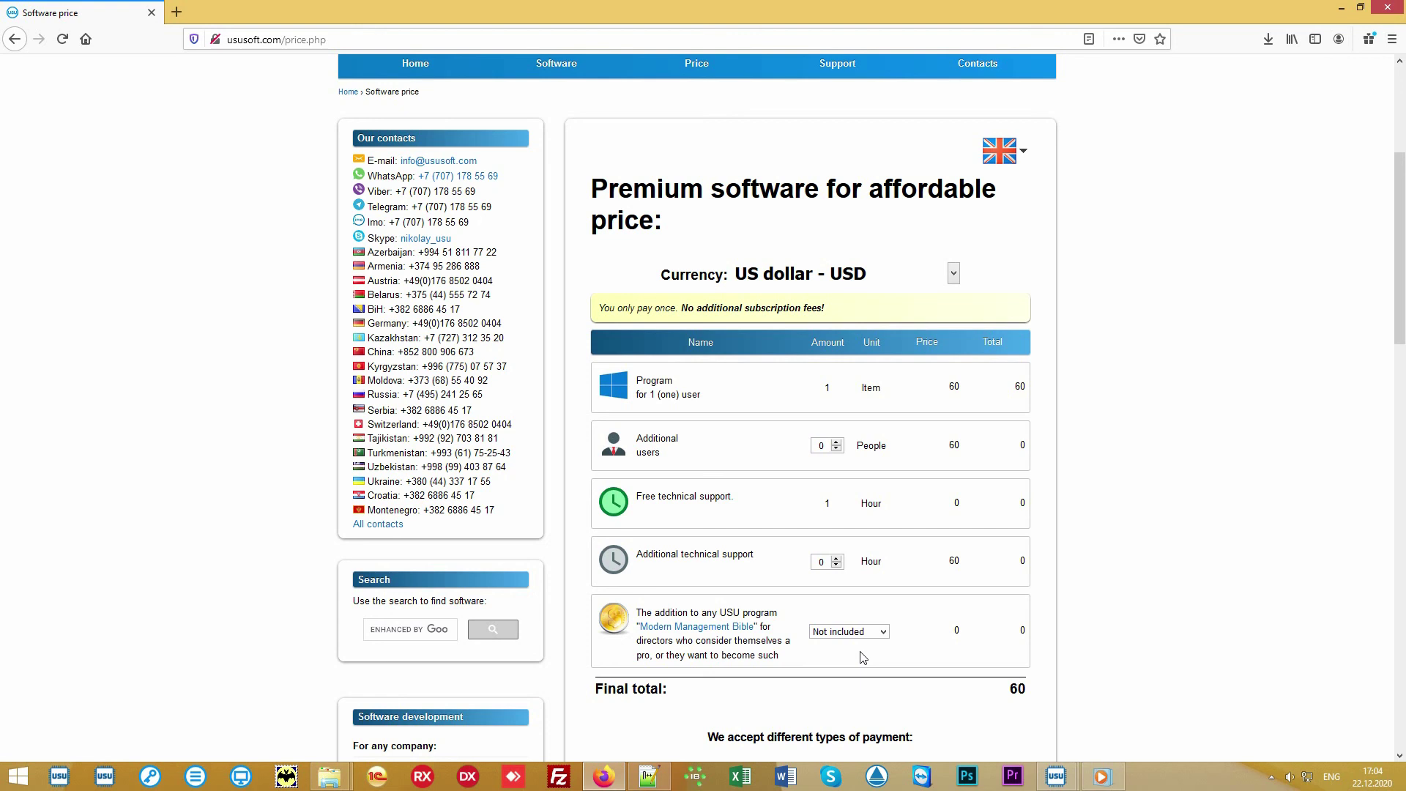
{"action": "scroll", "coordinate": [1120, 616], "scroll_direction": "up", "scroll_amount": 4}
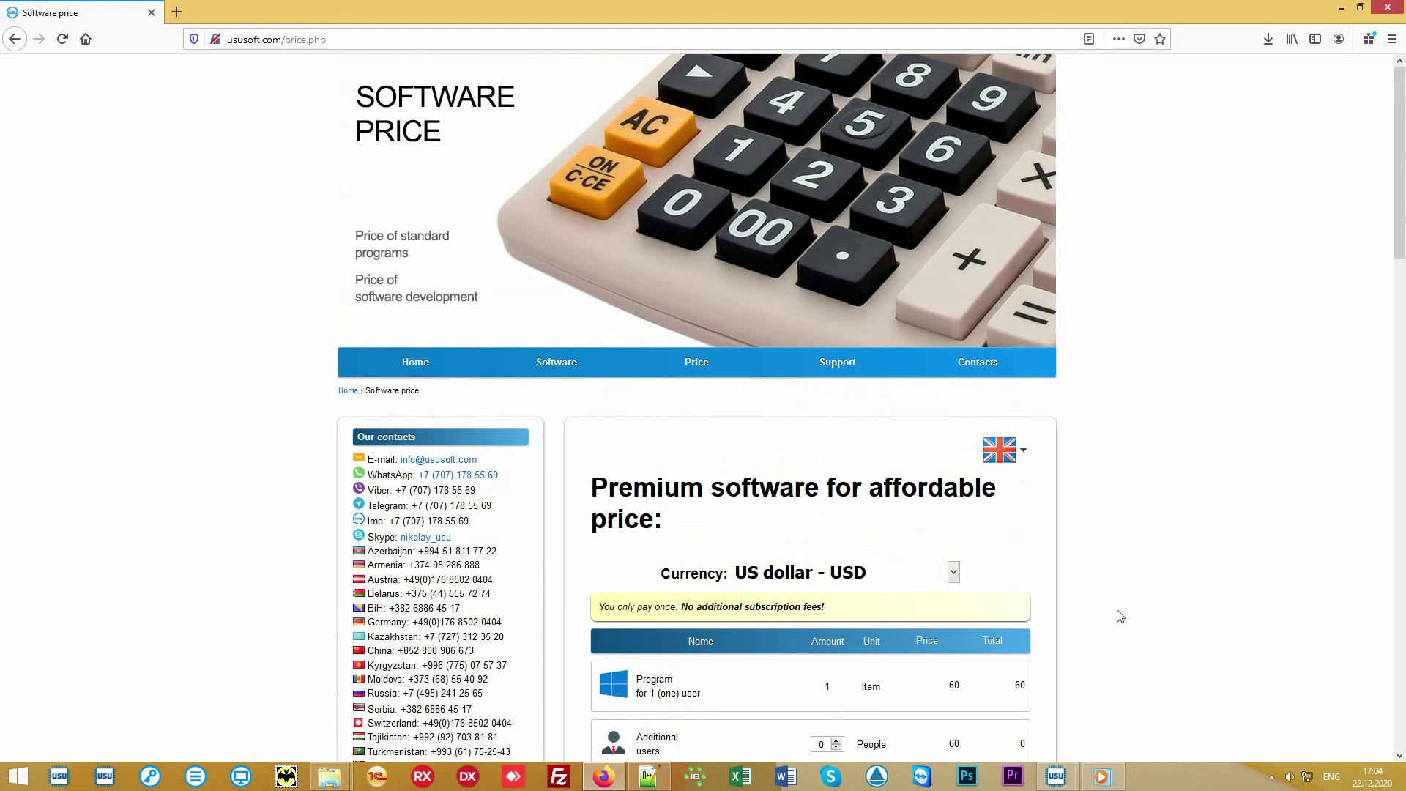
Step: Open Contact Details and scroll through the country contacts from Armenia to Switzerland
{"action": "left_click", "coordinate": [1014, 365]}
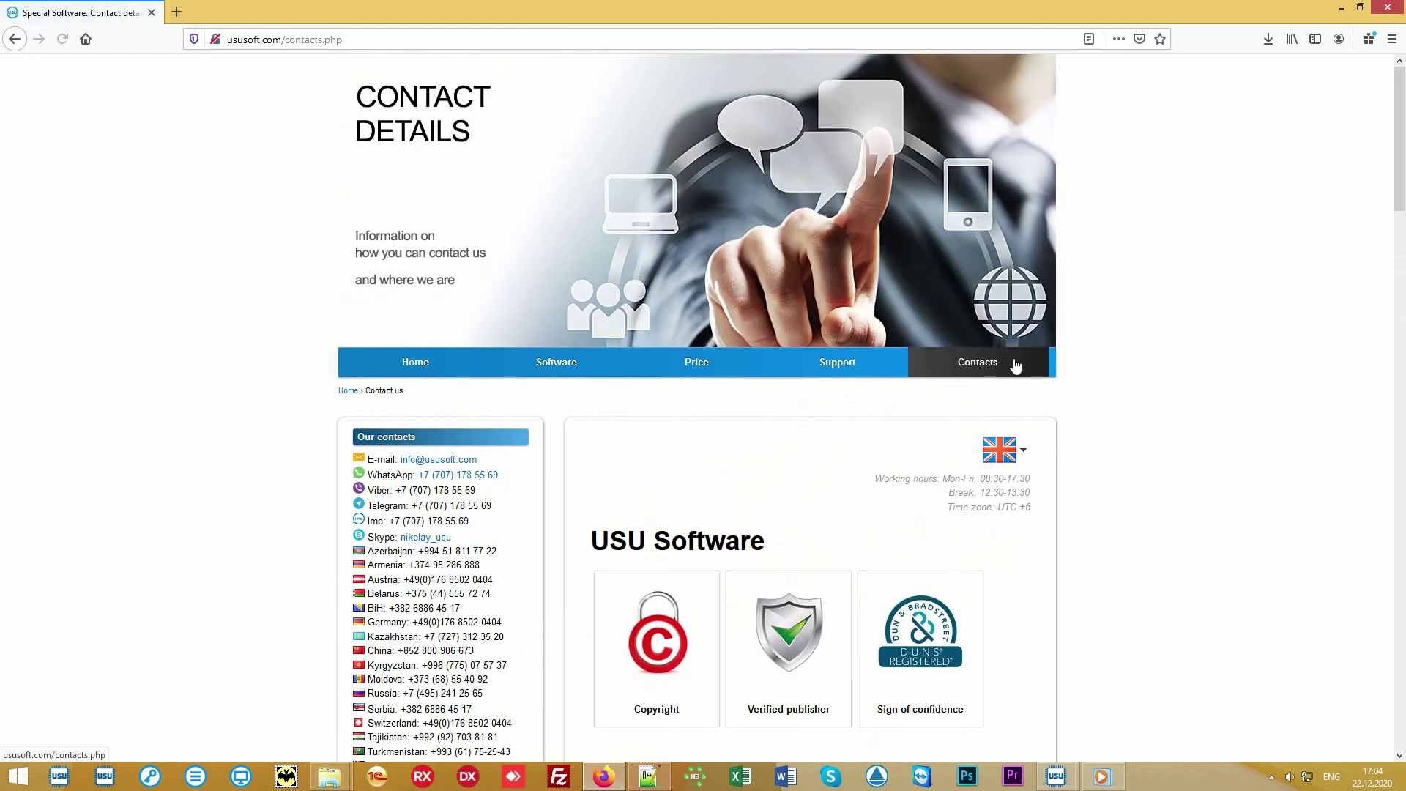
{"action": "scroll", "coordinate": [1173, 486], "scroll_direction": "down", "scroll_amount": 10}
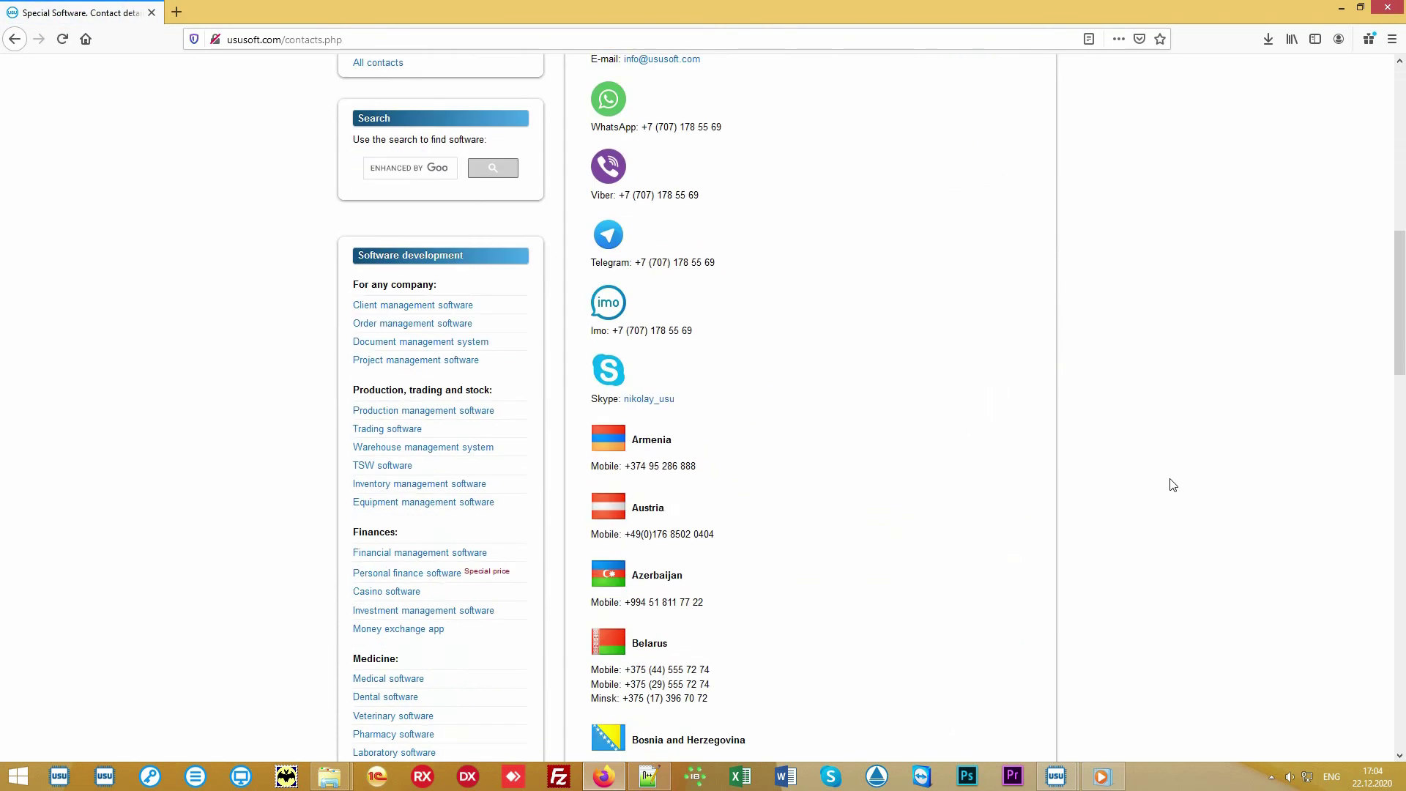
{"action": "scroll", "coordinate": [1173, 485], "scroll_direction": "down", "scroll_amount": 8}
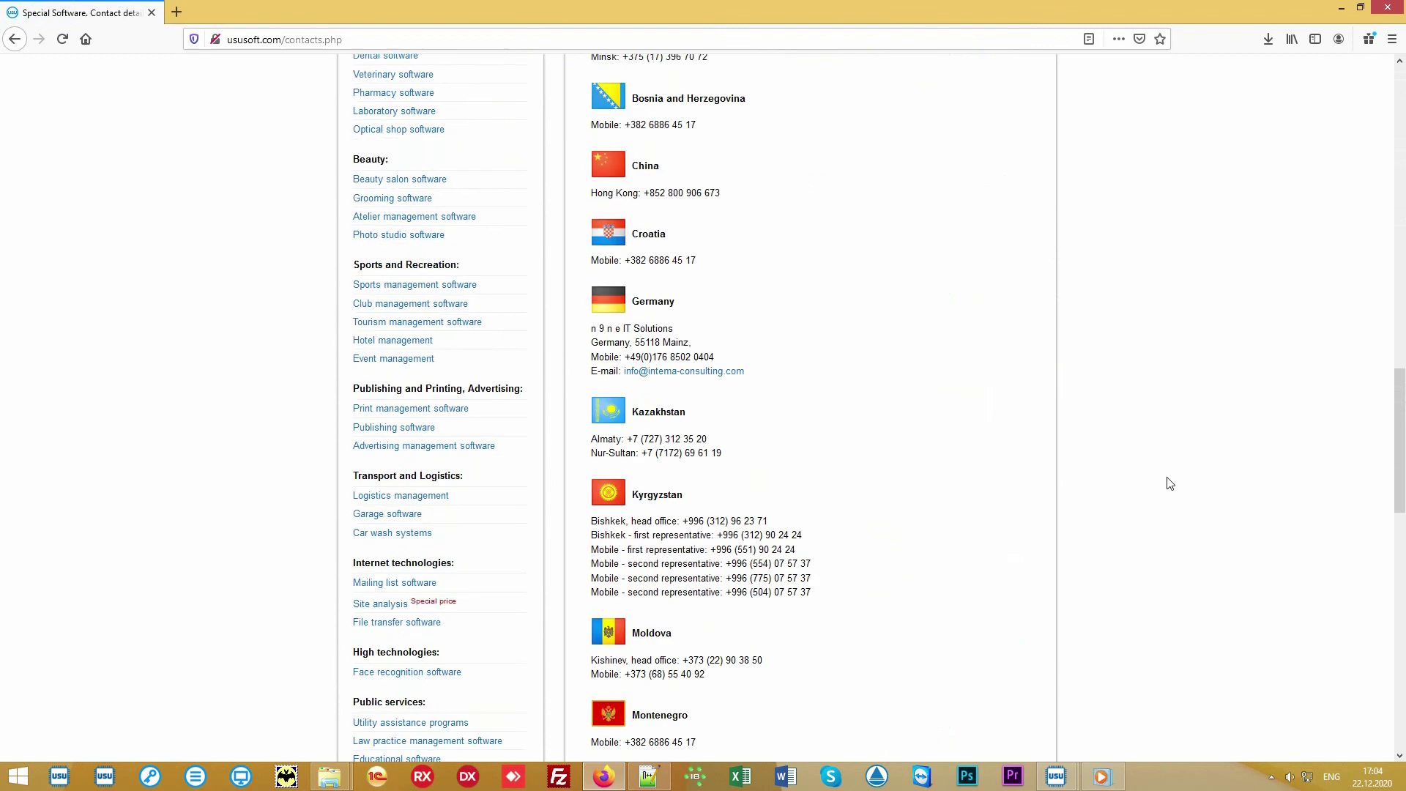
{"action": "scroll", "coordinate": [1170, 483], "scroll_direction": "down", "scroll_amount": 5}
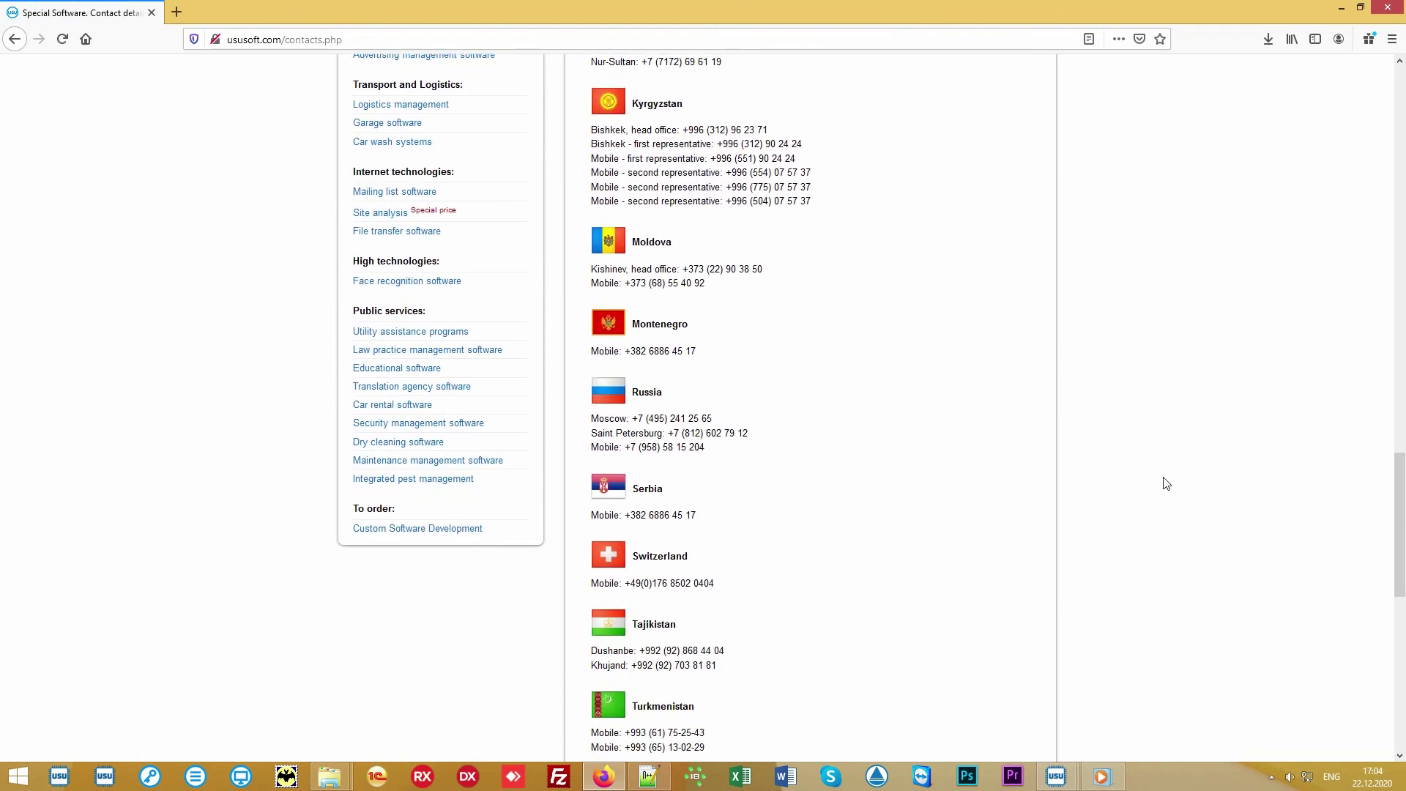
{"action": "scroll", "coordinate": [1166, 483], "scroll_direction": "down", "scroll_amount": 2}
{"action": "scroll", "coordinate": [1163, 483], "scroll_direction": "up", "scroll_amount": 20}
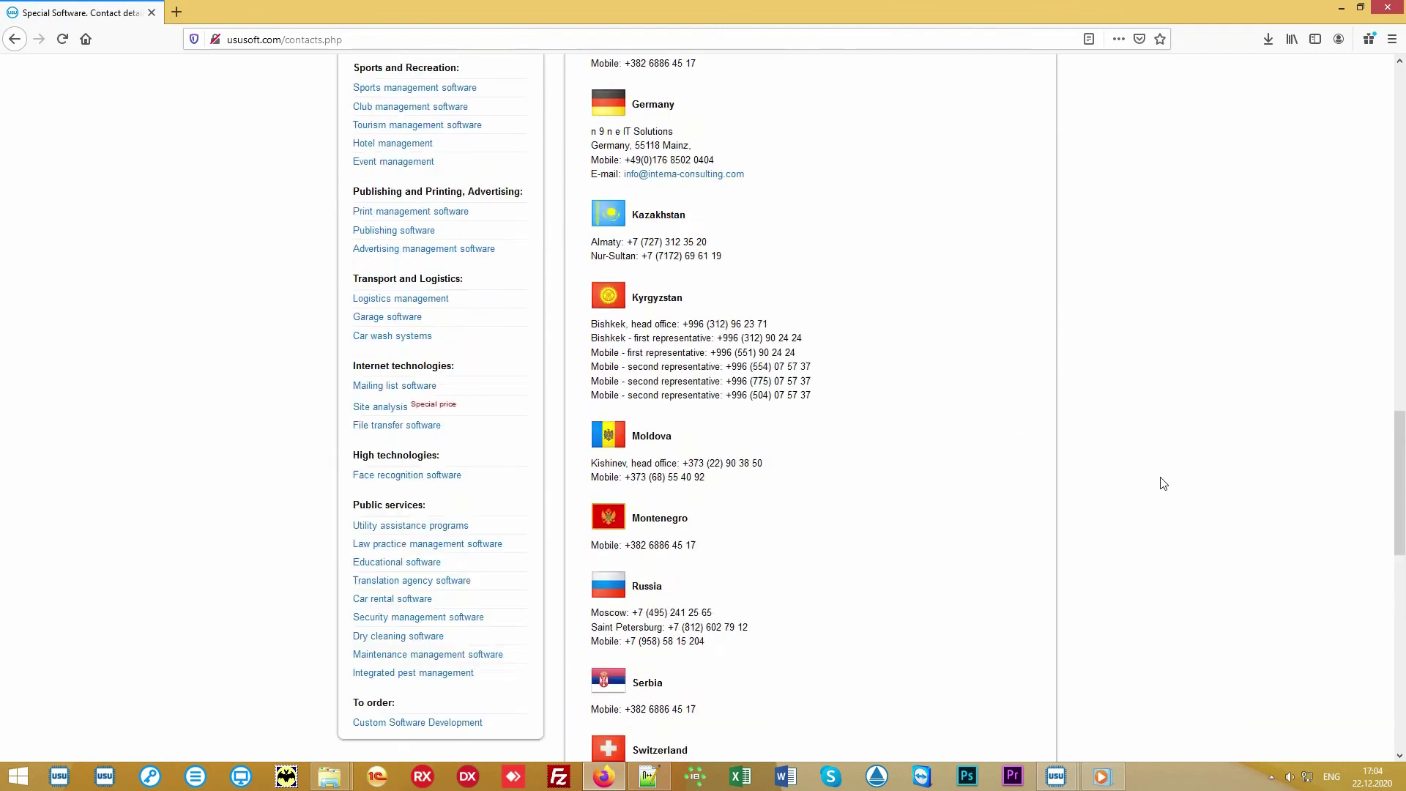